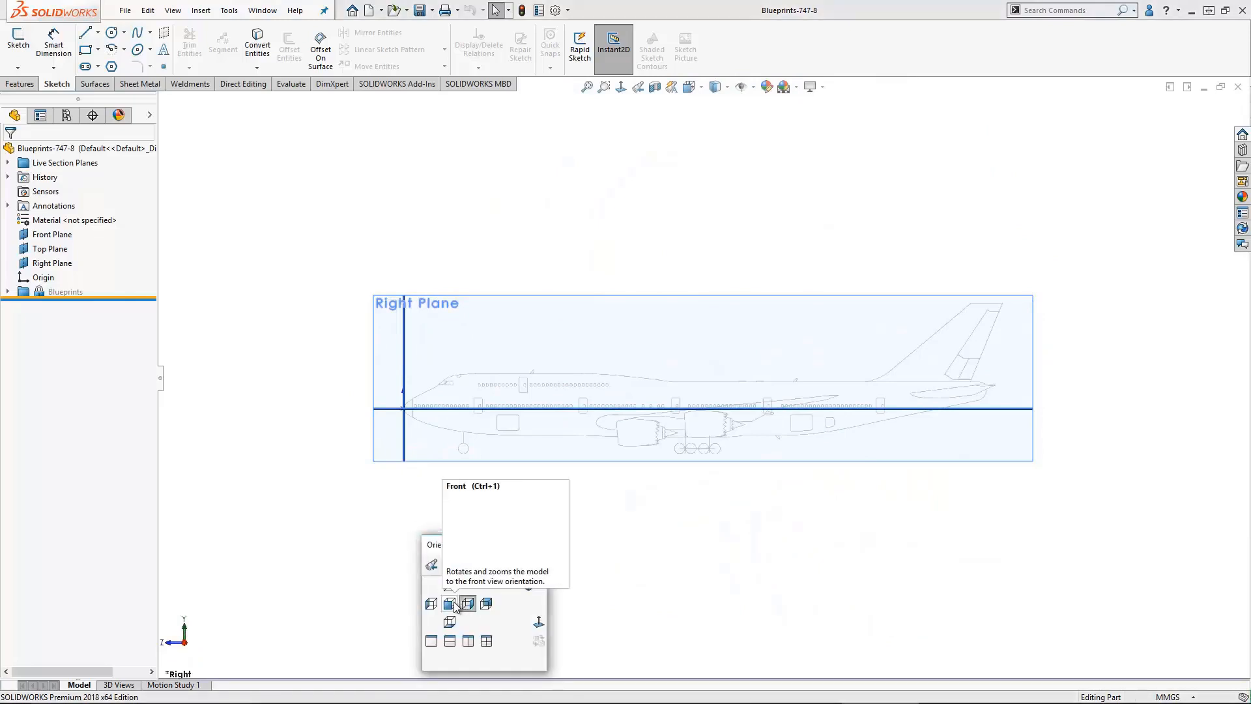
Step: Examine the 747-8 blueprint pictures on the front, top and right planes in 3D and up close around the nose
{"action": "left_click", "coordinate": [450, 604]}
{"action": "middle_click_drag", "start_coordinate": [684, 525], "coordinate": [589, 578]}
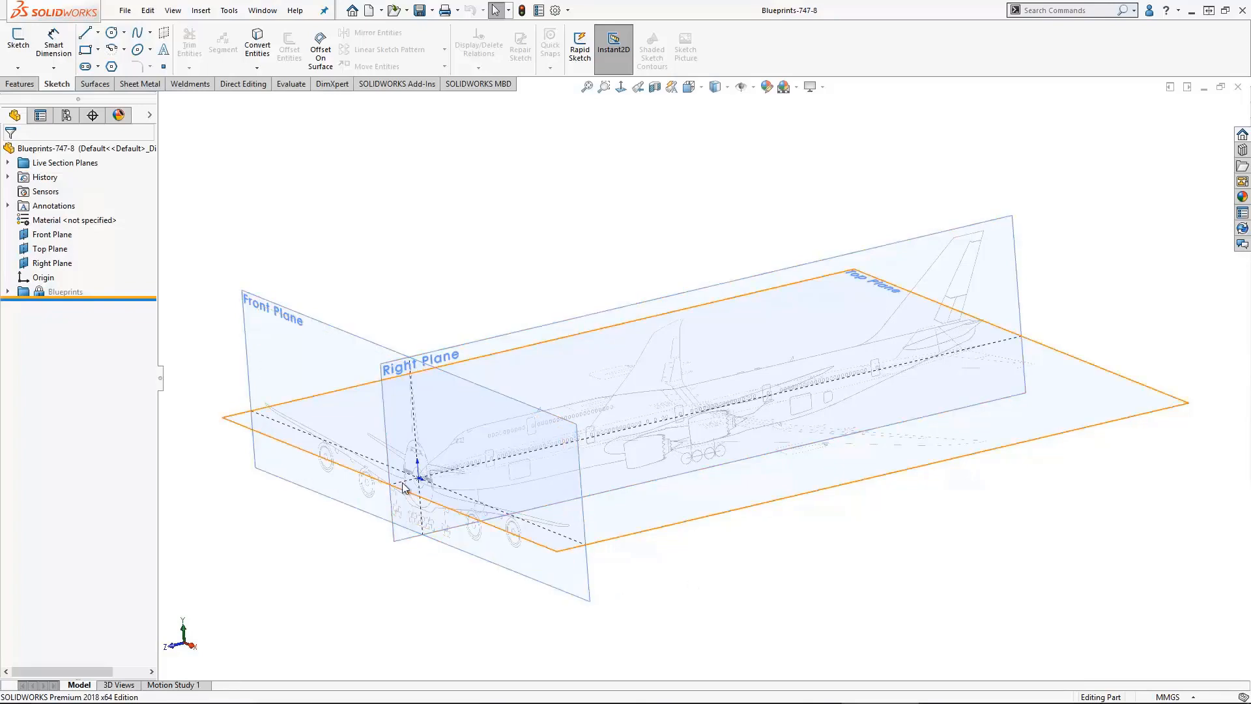
{"action": "key", "text": "f"}
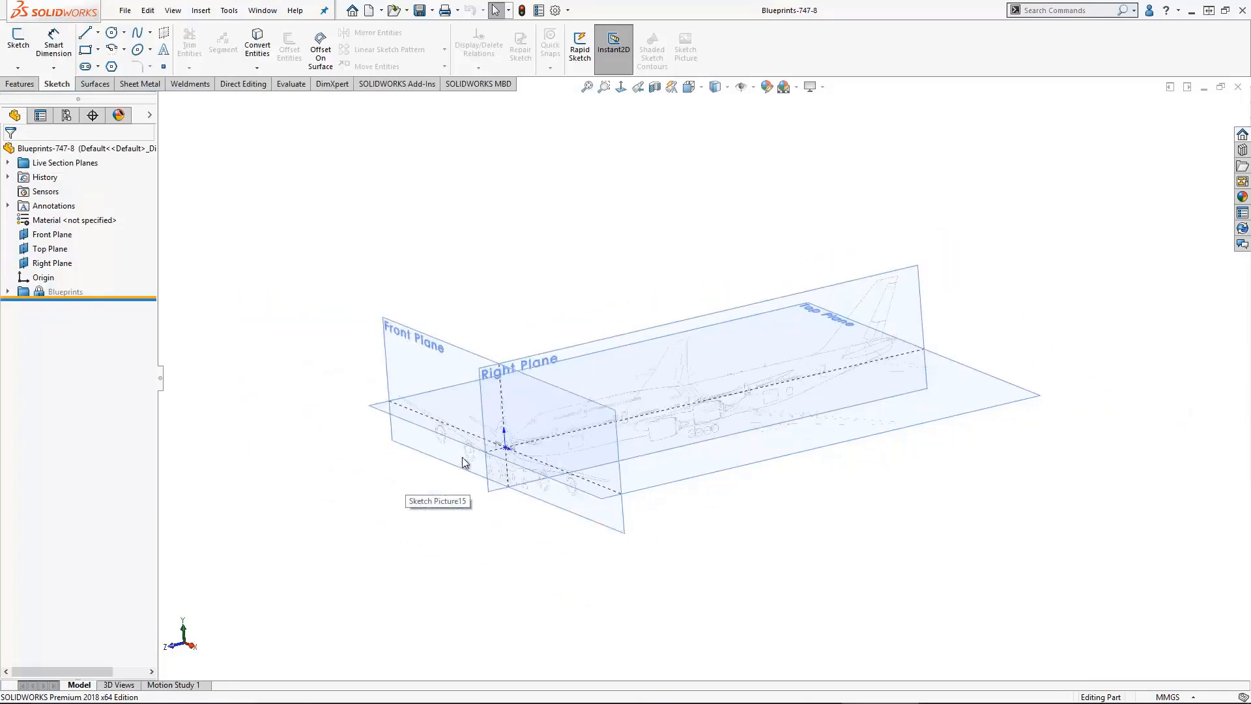
{"action": "scroll", "coordinate": [465, 462], "scroll_direction": "down", "scroll_amount": 12}
{"action": "middle_click_drag", "start_coordinate": [651, 422], "coordinate": [656, 420]}
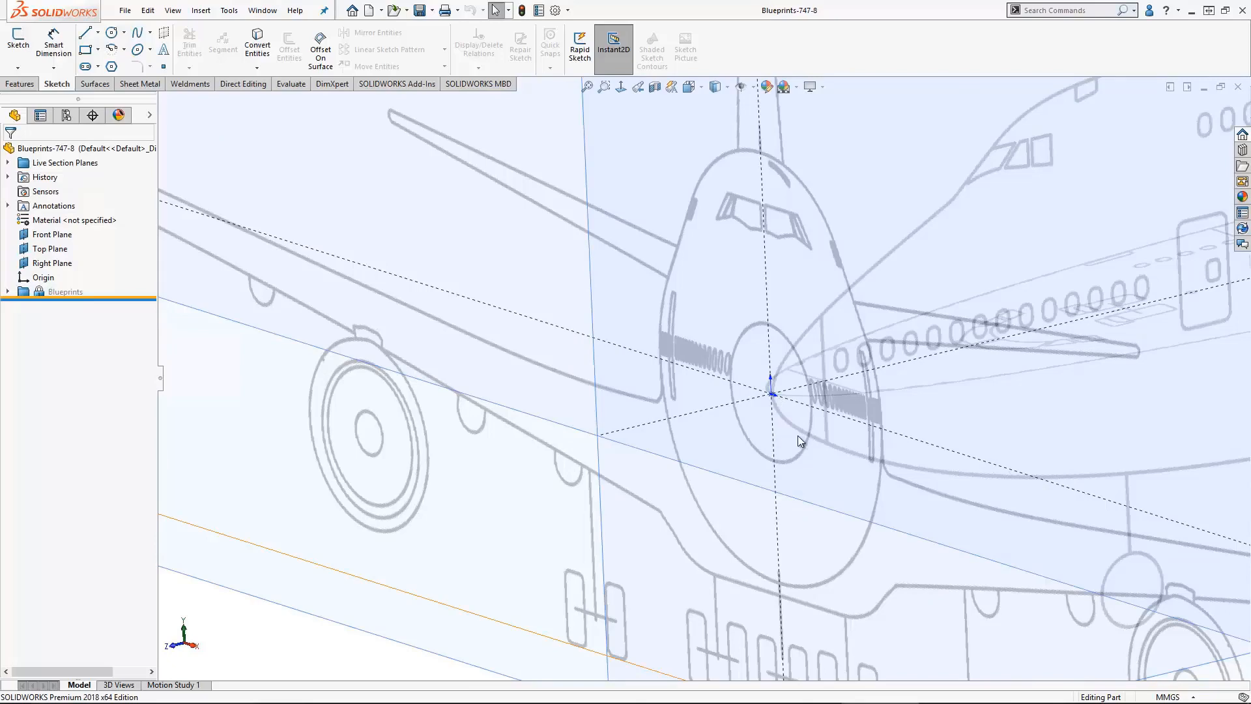
{"action": "scroll", "coordinate": [799, 436], "scroll_direction": "up", "scroll_amount": 8}
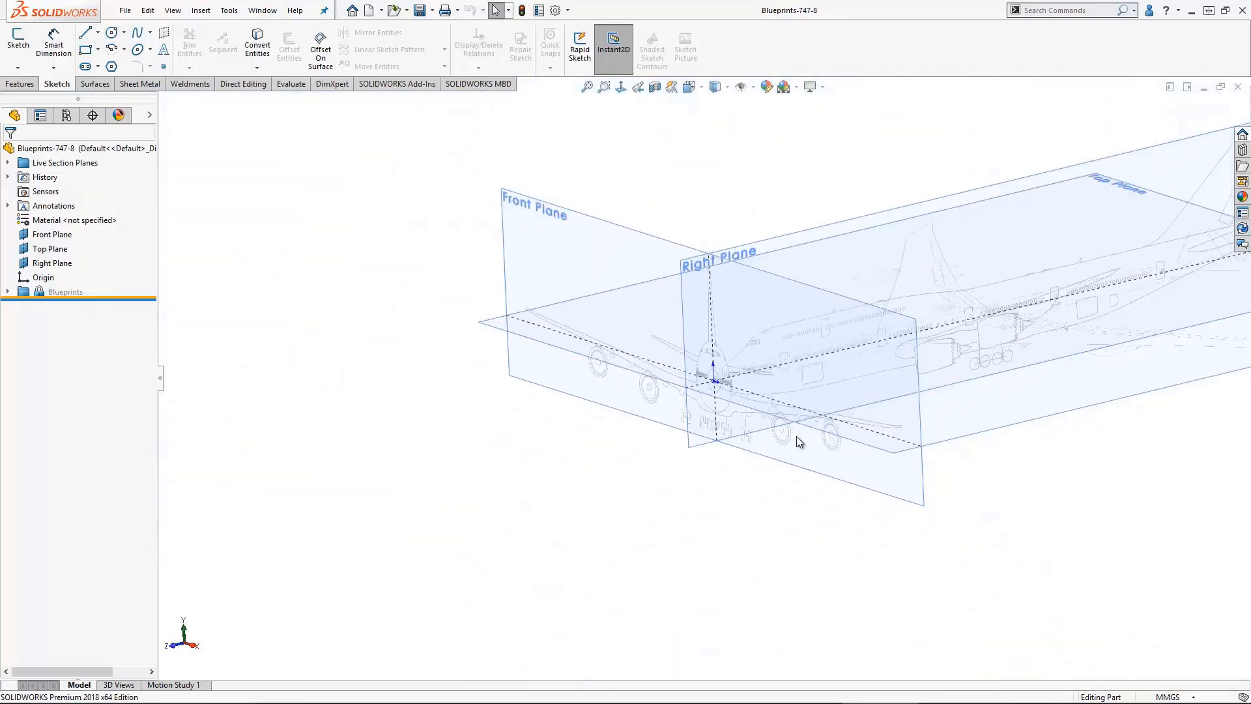
{"action": "middle_click_drag", "start_coordinate": [807, 438], "coordinate": [538, 506]}
{"action": "middle_click_drag", "start_coordinate": [732, 526], "coordinate": [796, 559]}
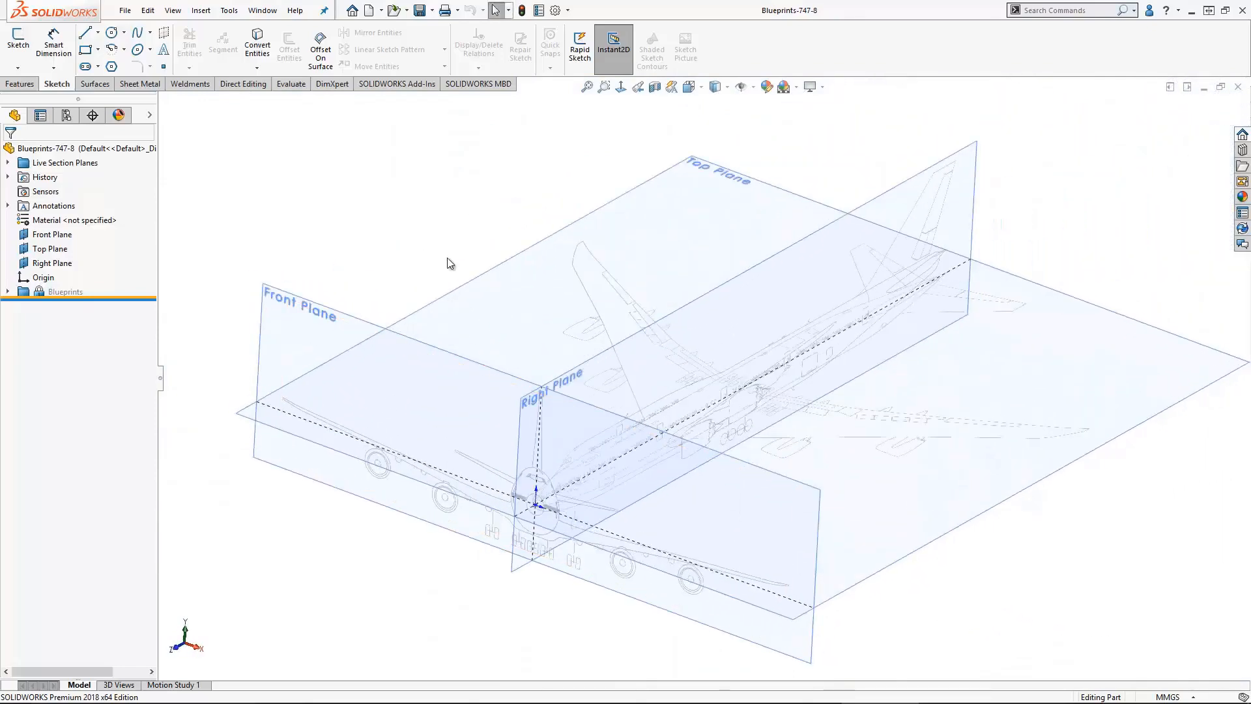
Step: Close the blueprint part and create a new part with its units set to MMGS (millimeter, gram, second)
{"action": "left_click", "coordinate": [1238, 87]}
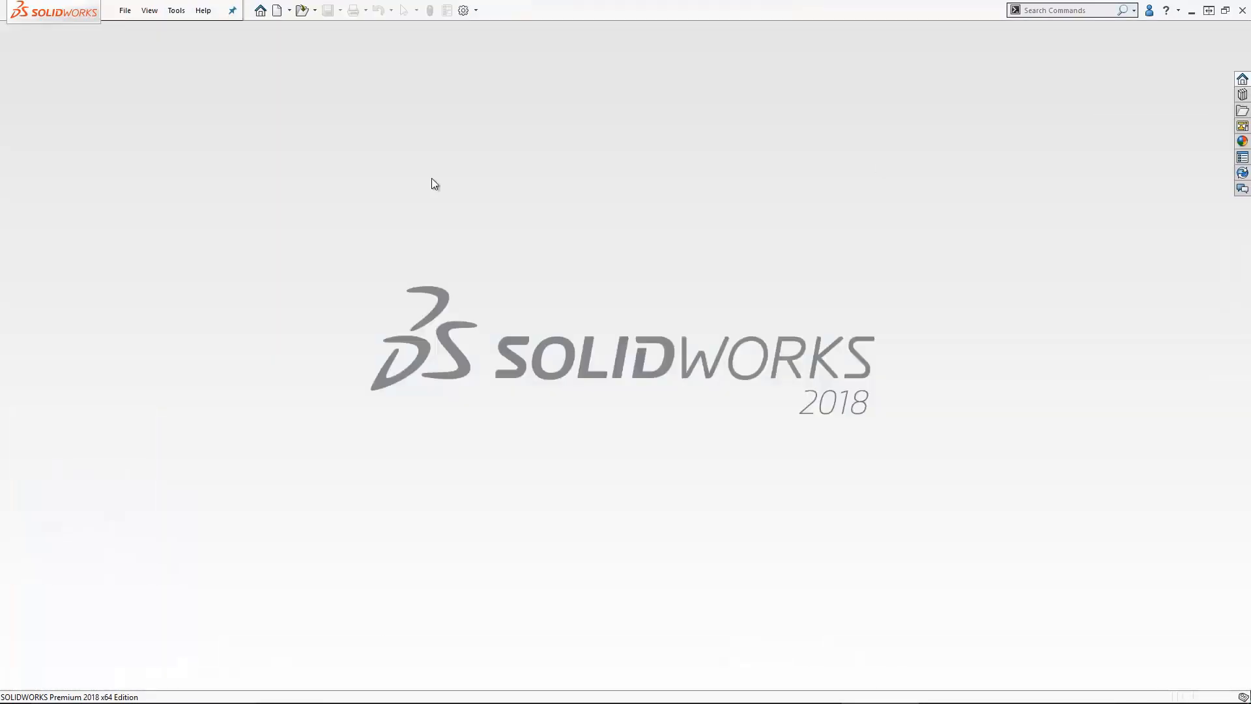
{"action": "left_click", "coordinate": [276, 10]}
{"action": "left_click", "coordinate": [530, 505]}
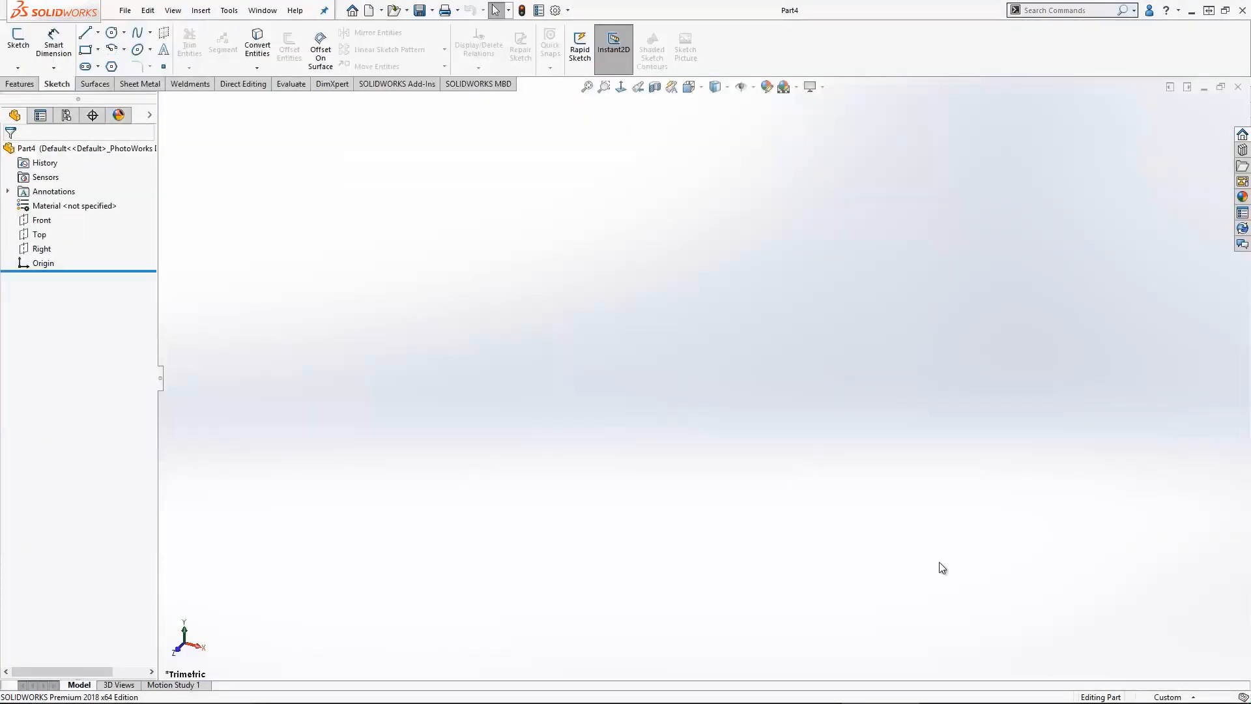
{"action": "left_click", "coordinate": [1166, 697]}
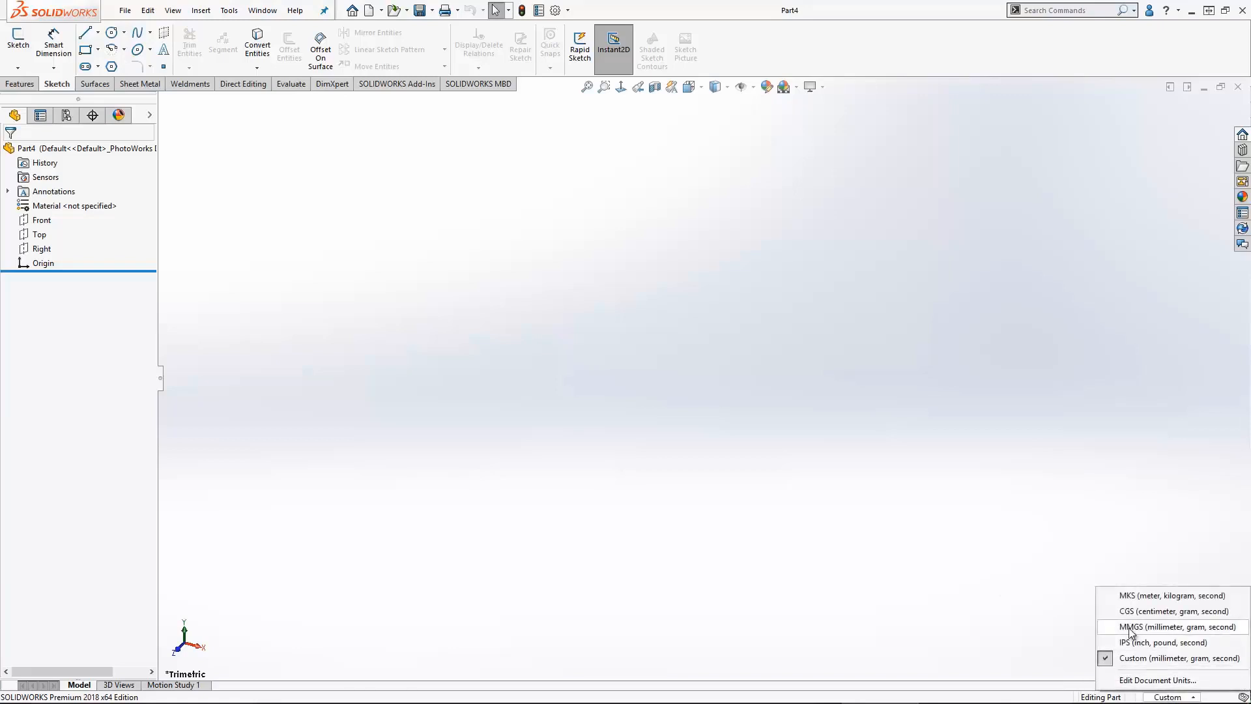
{"action": "left_click", "coordinate": [1129, 628]}
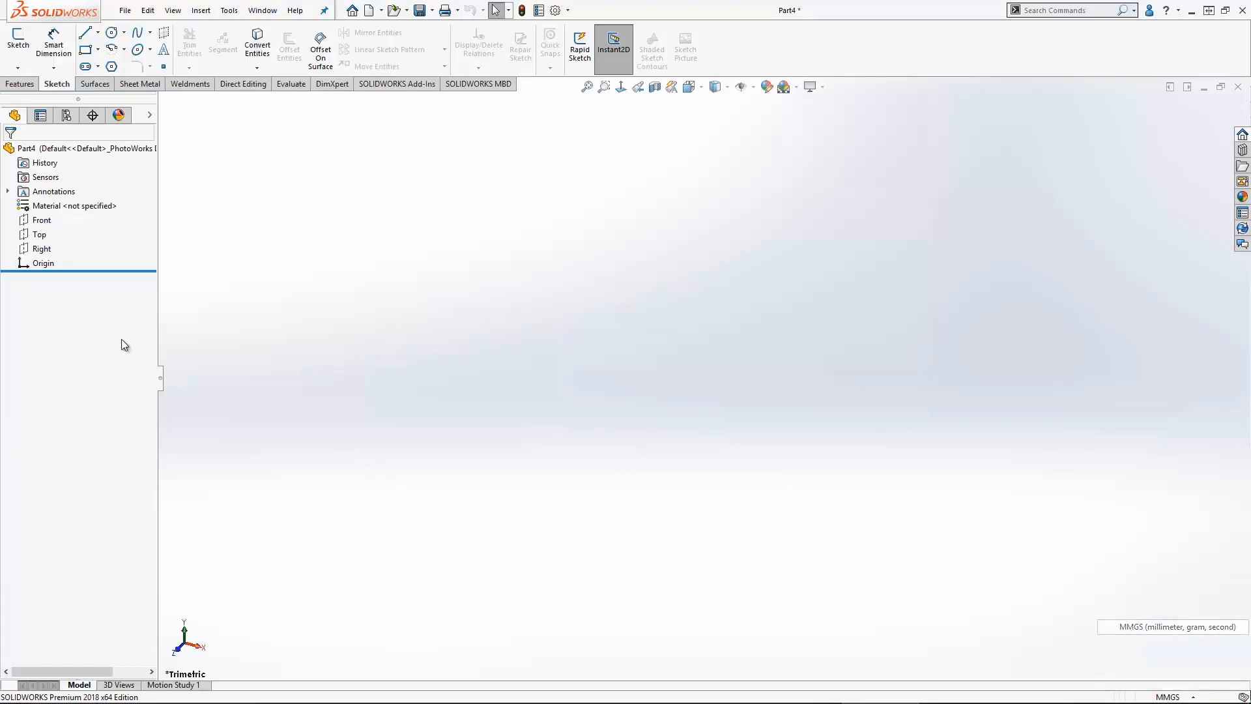
Step: Start a sketch on the Right plane and insert the sketch picture "Boeing 747-8 Sideview-76300mm"
{"action": "left_click", "coordinate": [40, 253]}
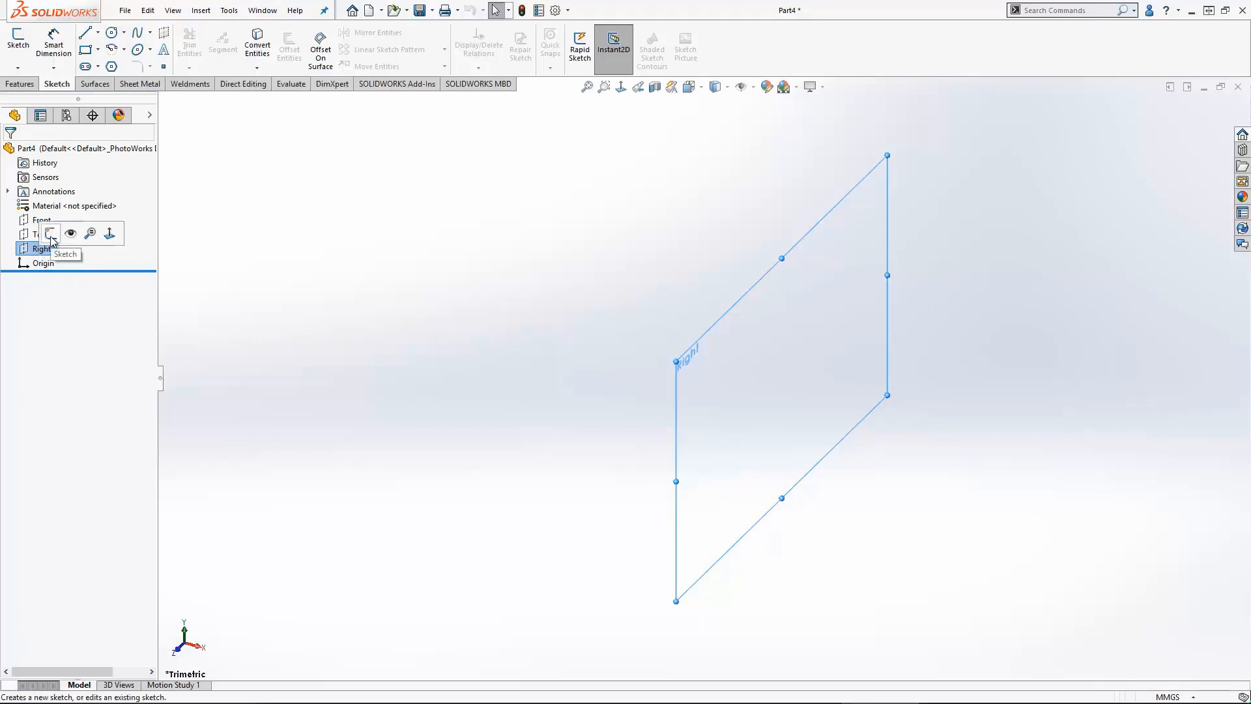
{"action": "left_click", "coordinate": [51, 234]}
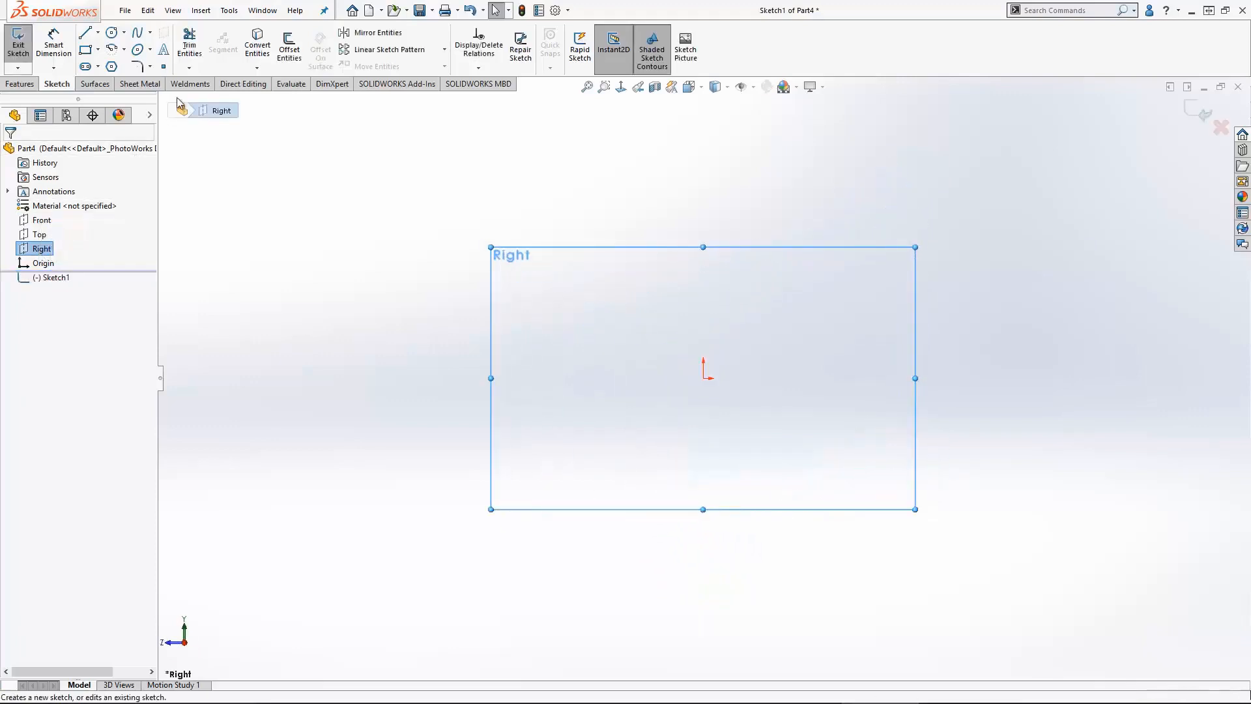
{"action": "left_click", "coordinate": [229, 10]}
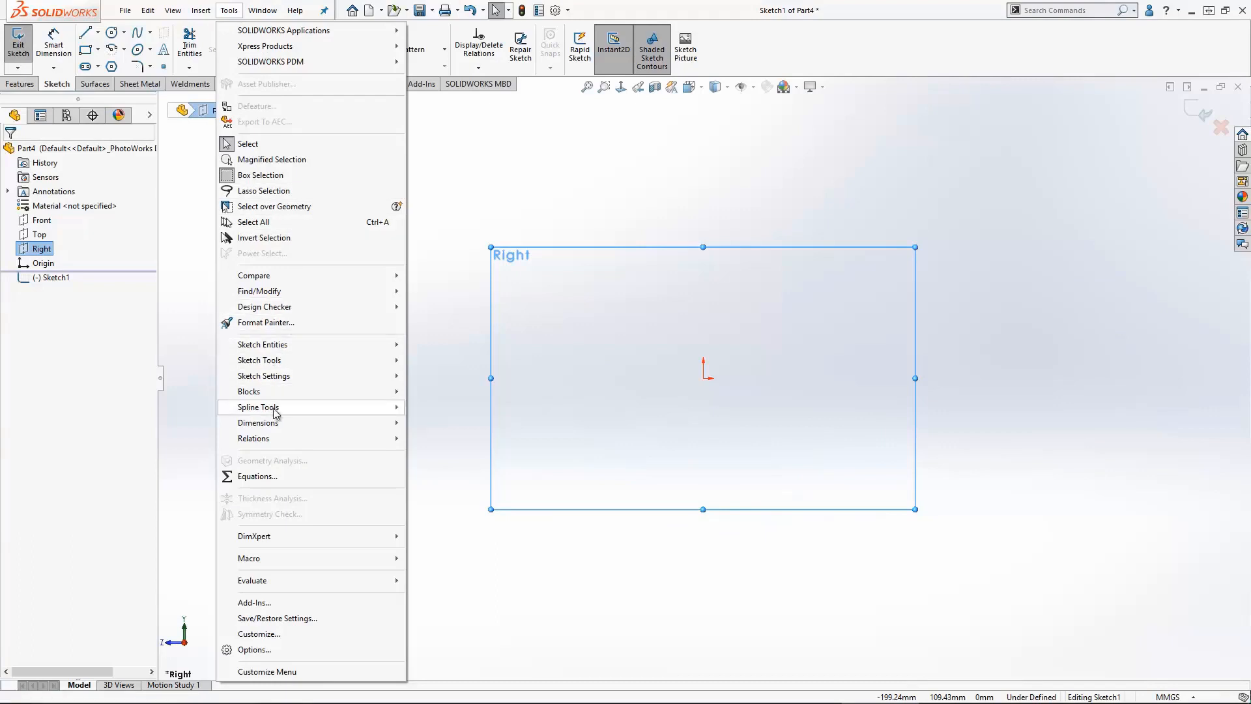
{"action": "mouse_move", "coordinate": [274, 361]}
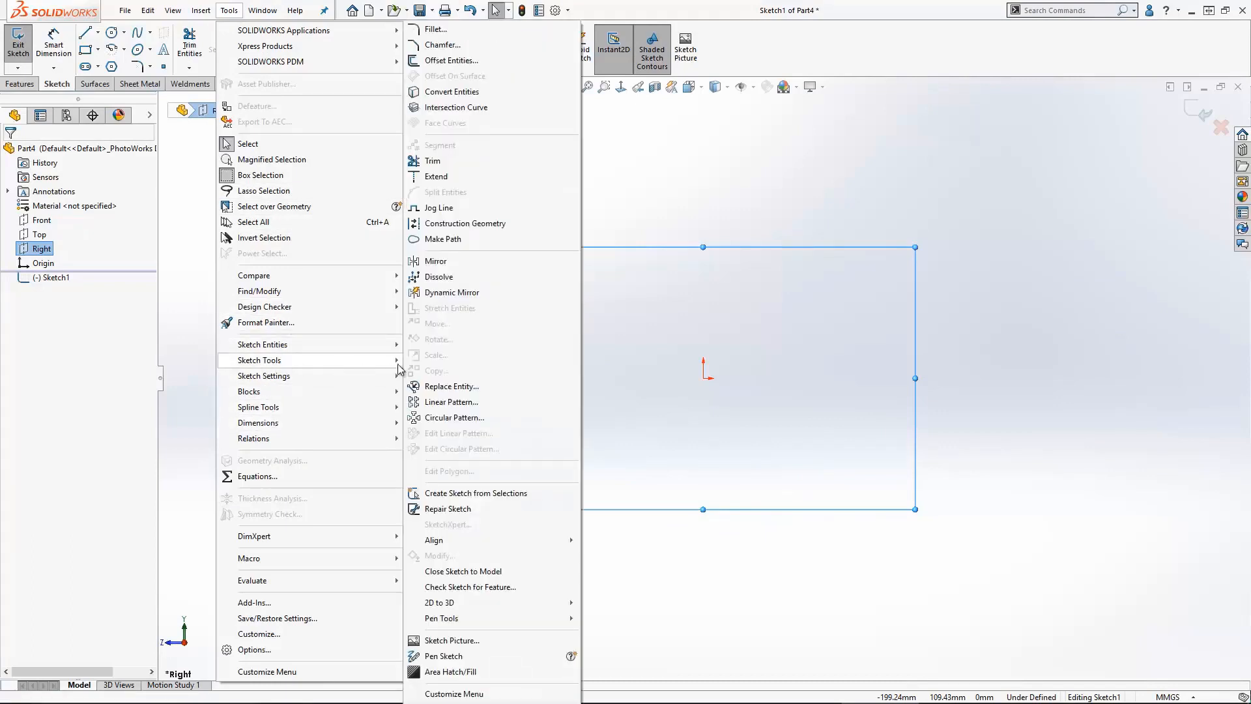
{"action": "left_click", "coordinate": [438, 640]}
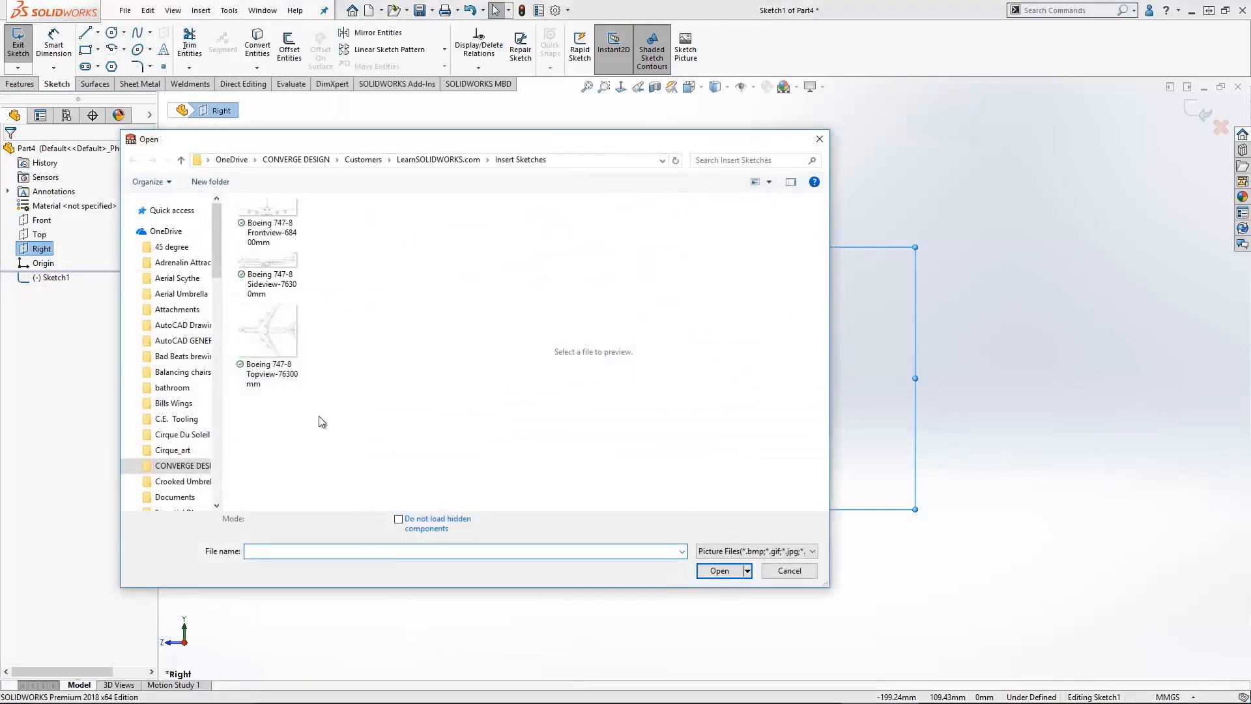
{"action": "left_click", "coordinate": [286, 273]}
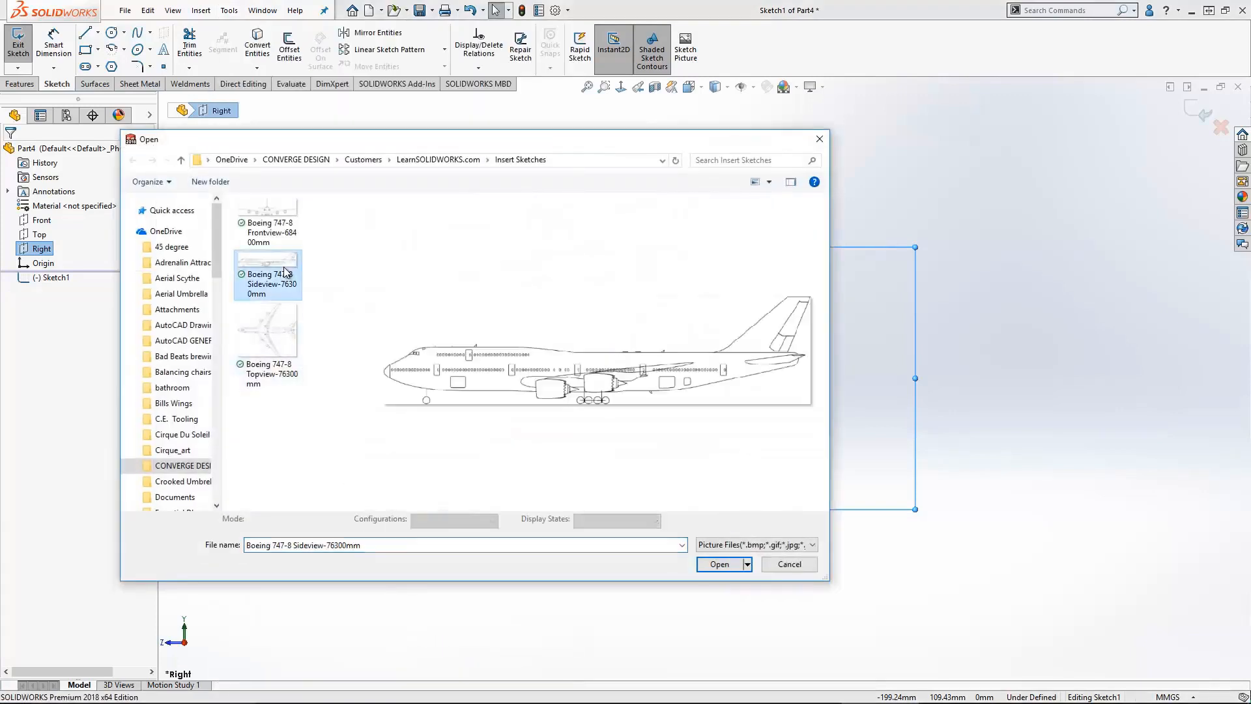
{"action": "left_click", "coordinate": [720, 570]}
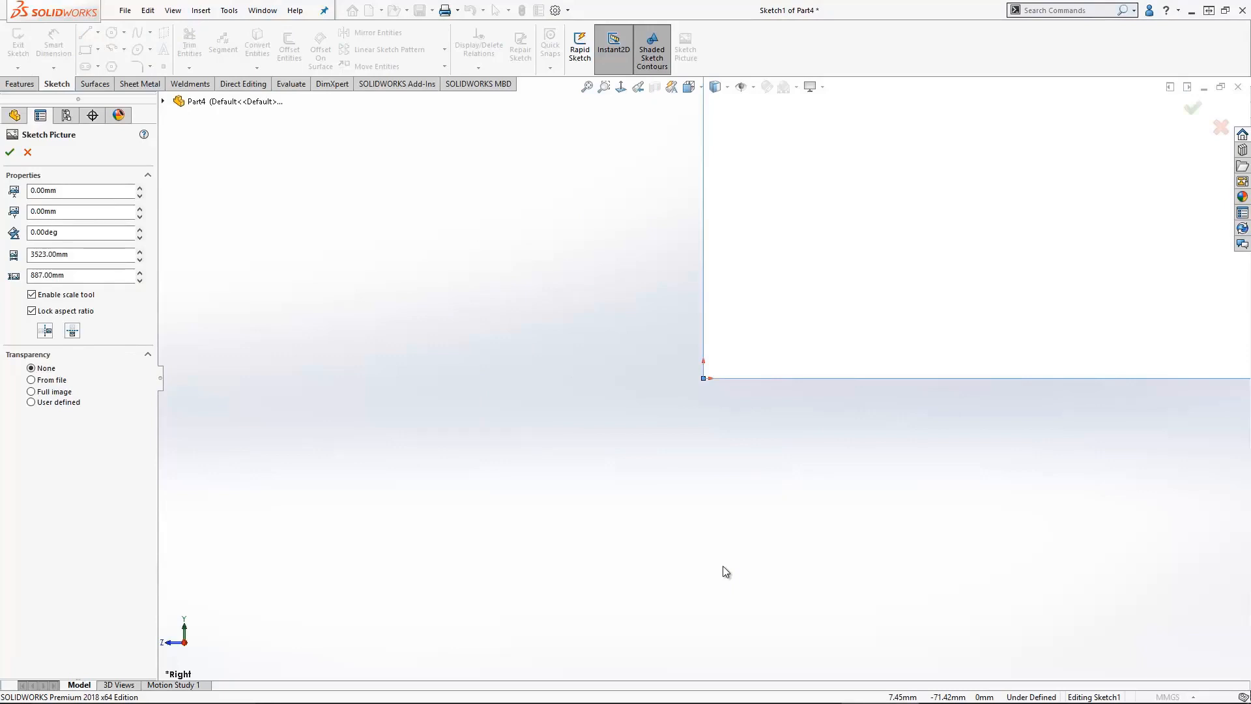
Step: Stretch the picture's scale line horizontally from the tip of the aircraft's nose to the rear end of the tail
{"action": "key", "text": "f"}
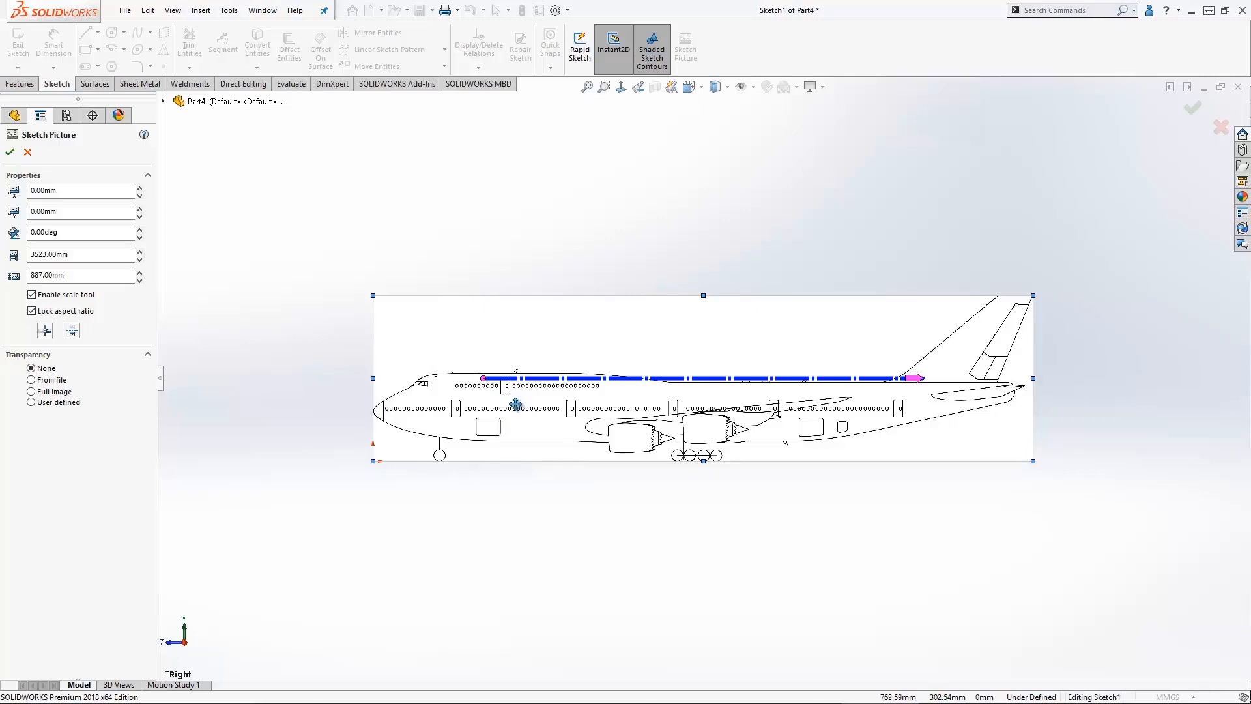
{"action": "left_click", "coordinate": [32, 295]}
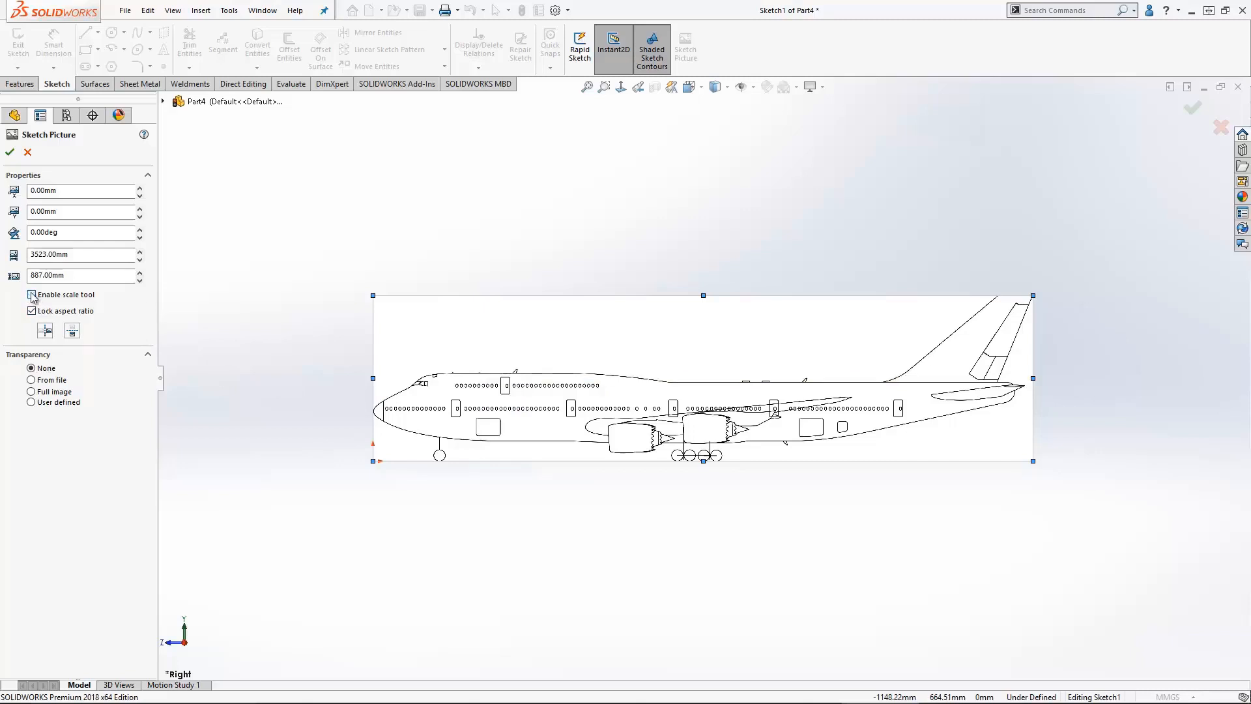
{"action": "left_click", "coordinate": [31, 296]}
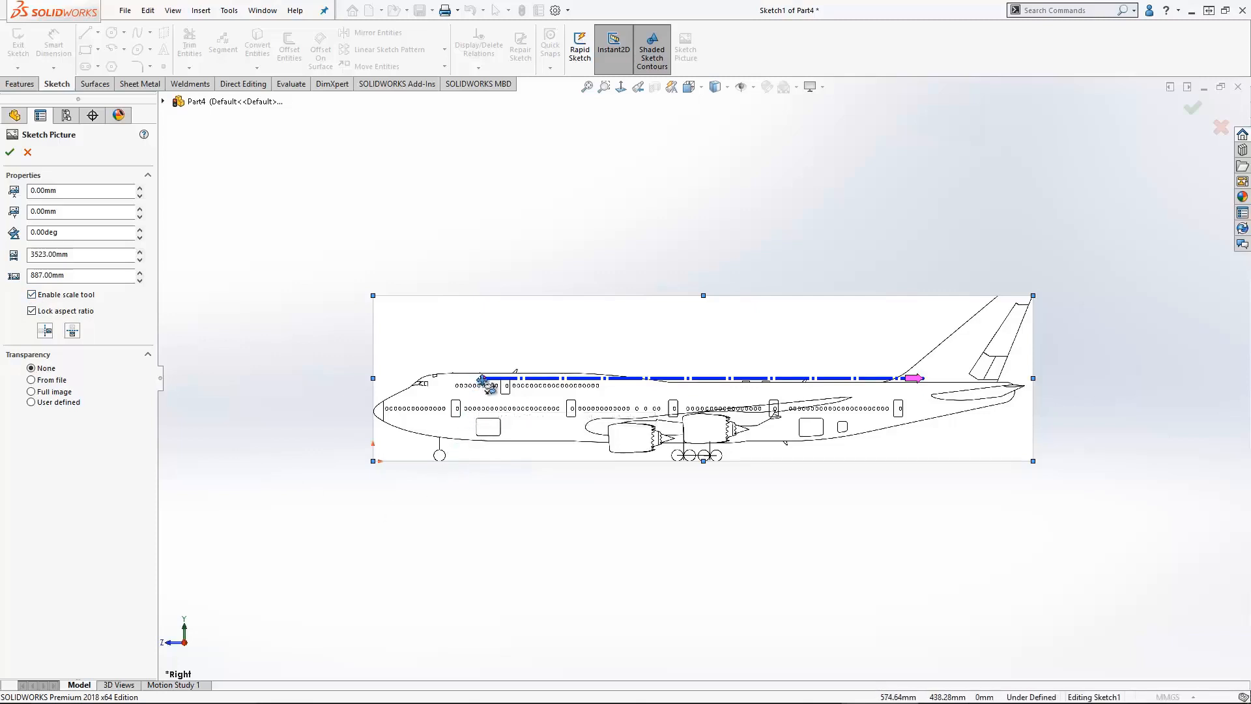
{"action": "left_click_drag", "start_coordinate": [482, 378], "coordinate": [373, 411]}
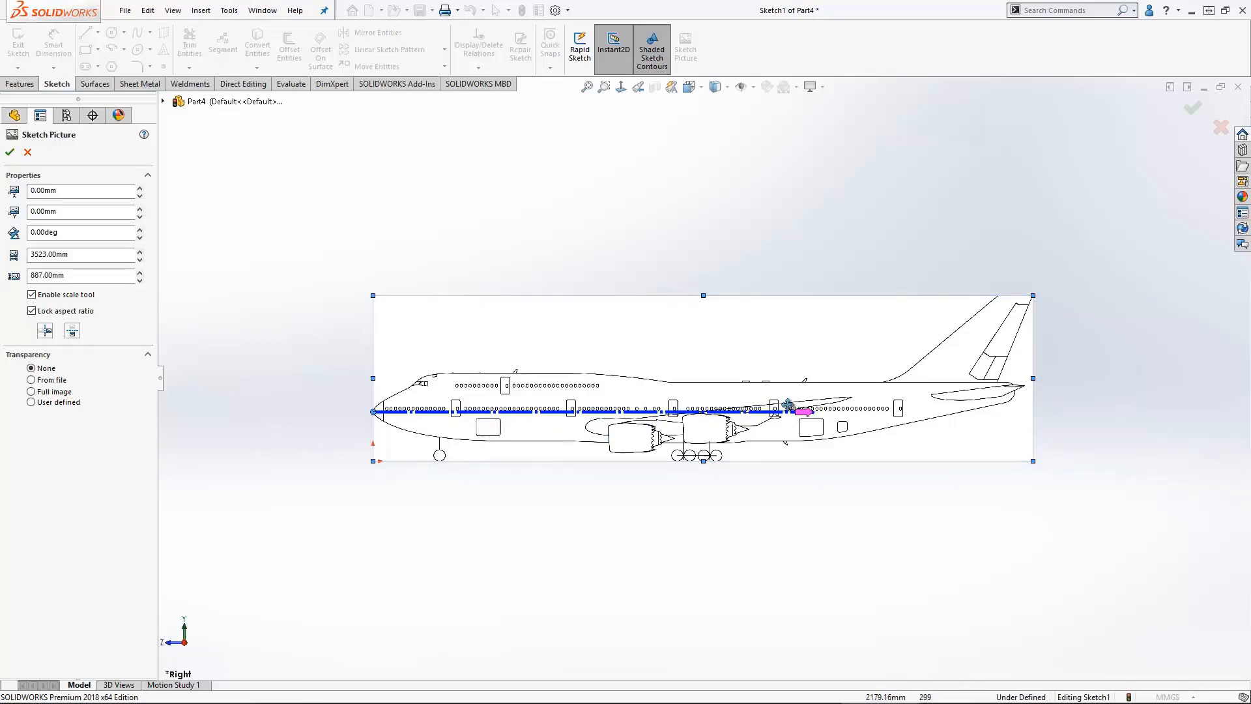
{"action": "left_click_drag", "start_coordinate": [811, 412], "coordinate": [464, 229]}
{"action": "left_click_drag", "start_coordinate": [537, 264], "coordinate": [1031, 413]}
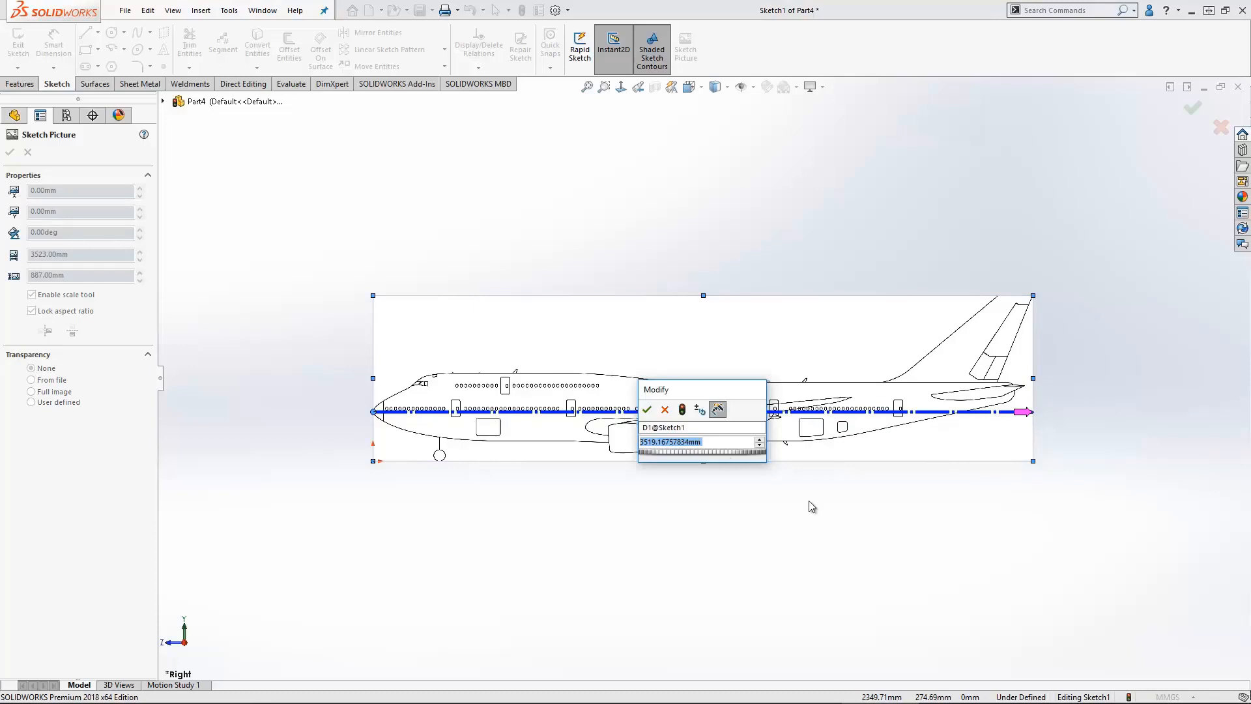
Step: Set the length of the scale line to 76300 mm to scale the side-view picture
{"action": "left_click_drag", "start_coordinate": [708, 392], "coordinate": [801, 465]}
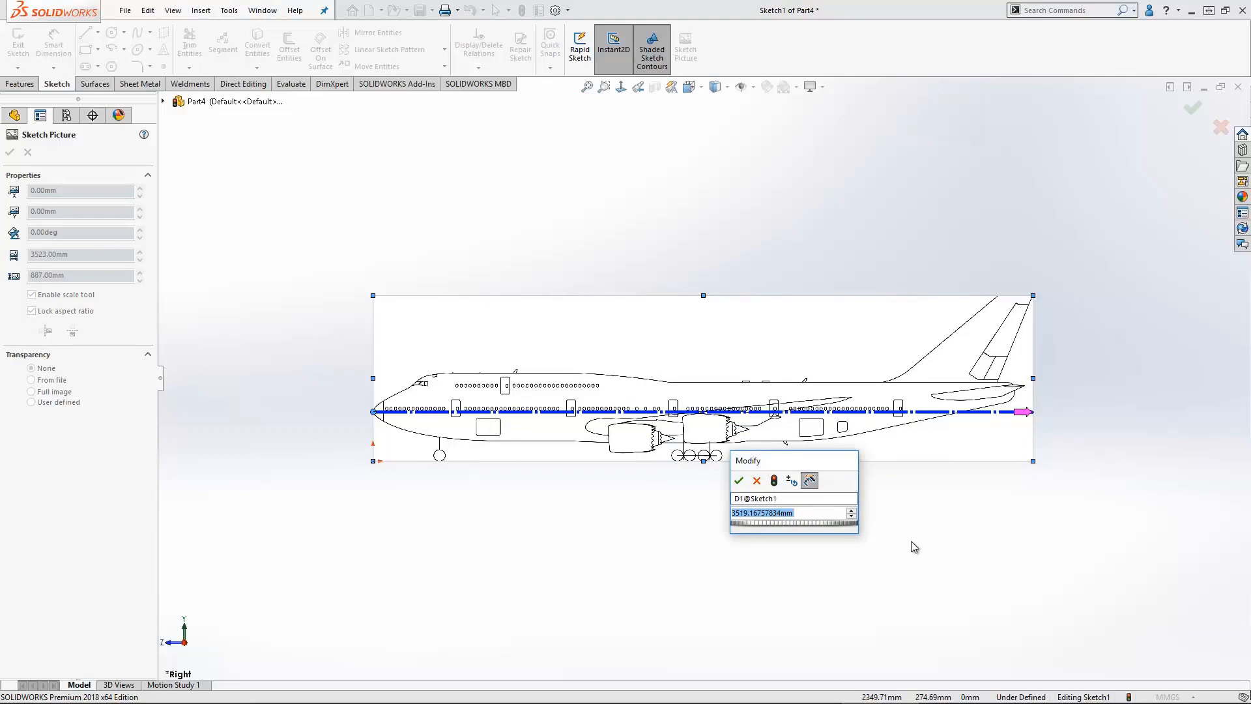
{"action": "key", "text": "ctrl"}
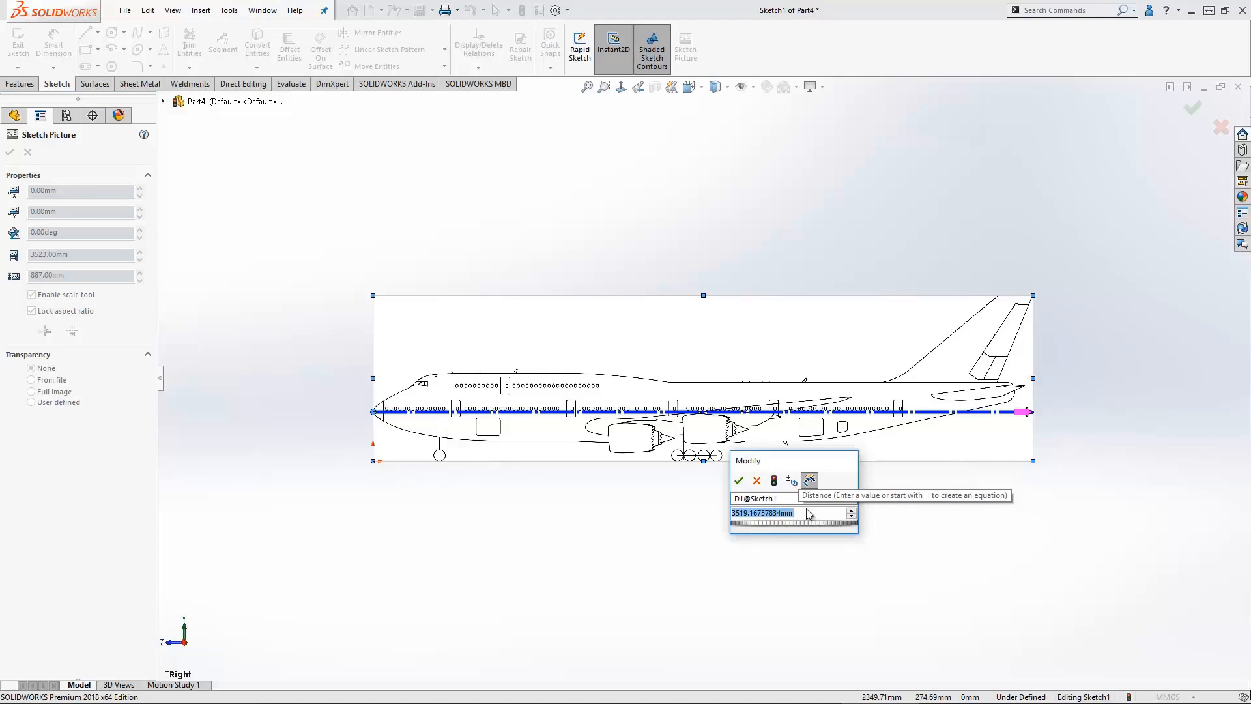
{"action": "type", "text": "76"}
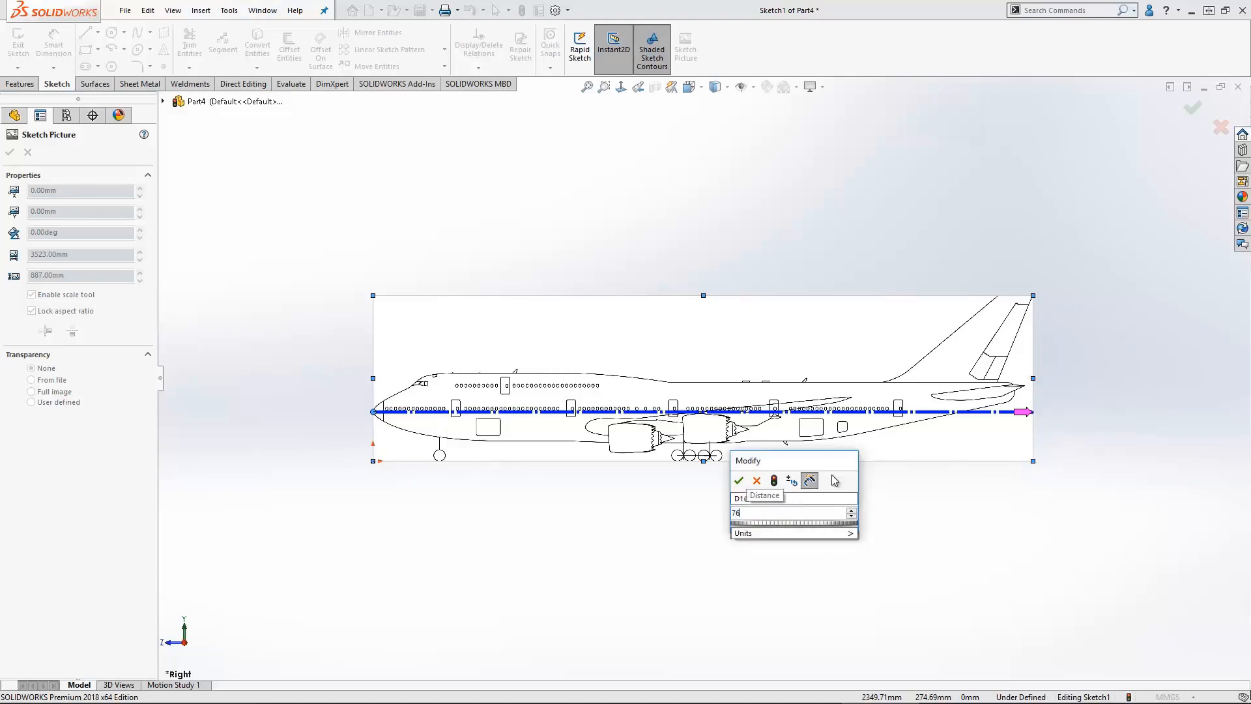
{"action": "type", "text": "300"}
{"action": "left_click", "coordinate": [739, 483]}
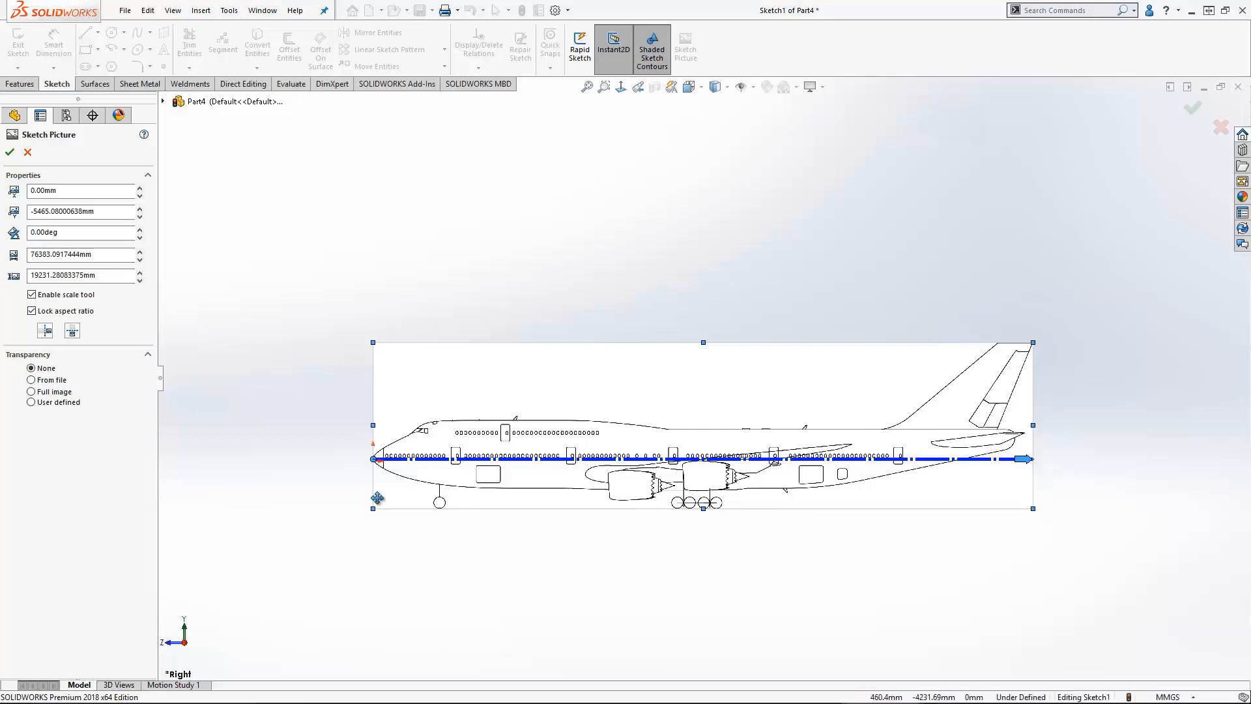
Step: Check the picture's nose and tail alignment, turn off the scale tool, and set the picture width to exactly 76300 mm
{"action": "scroll", "coordinate": [381, 463], "scroll_direction": "down", "scroll_amount": 2}
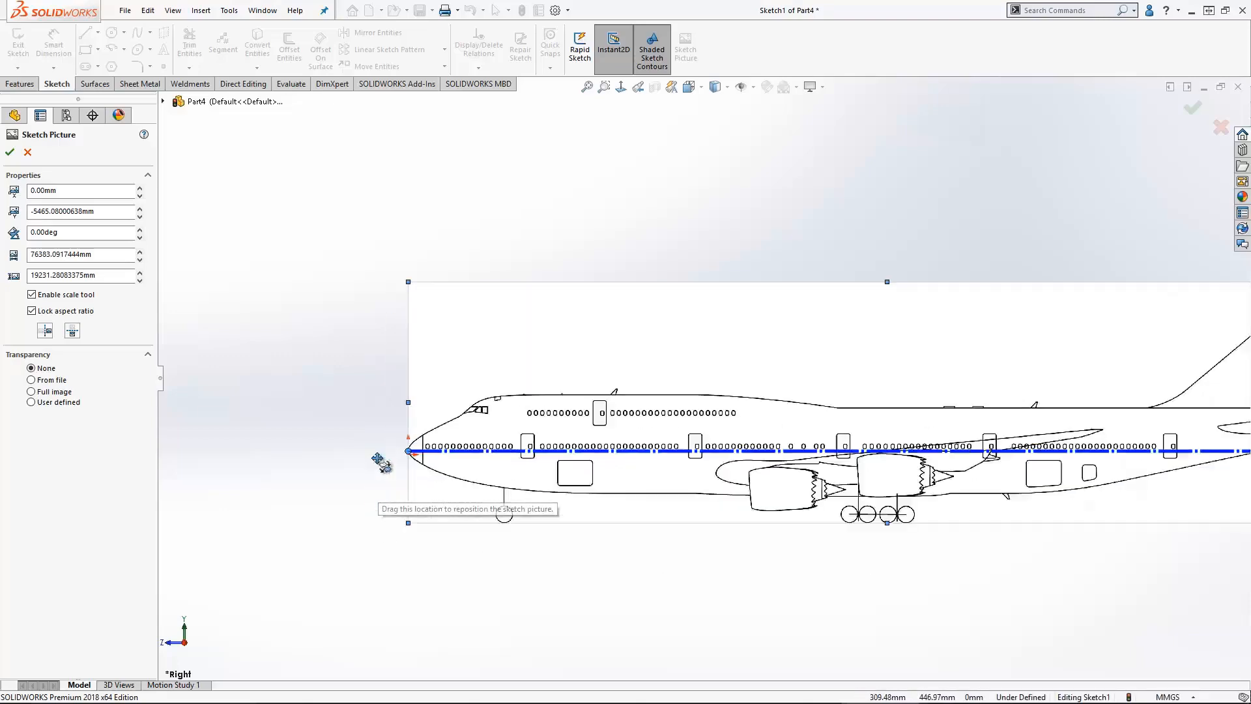
{"action": "scroll", "coordinate": [382, 463], "scroll_direction": "down", "scroll_amount": 10}
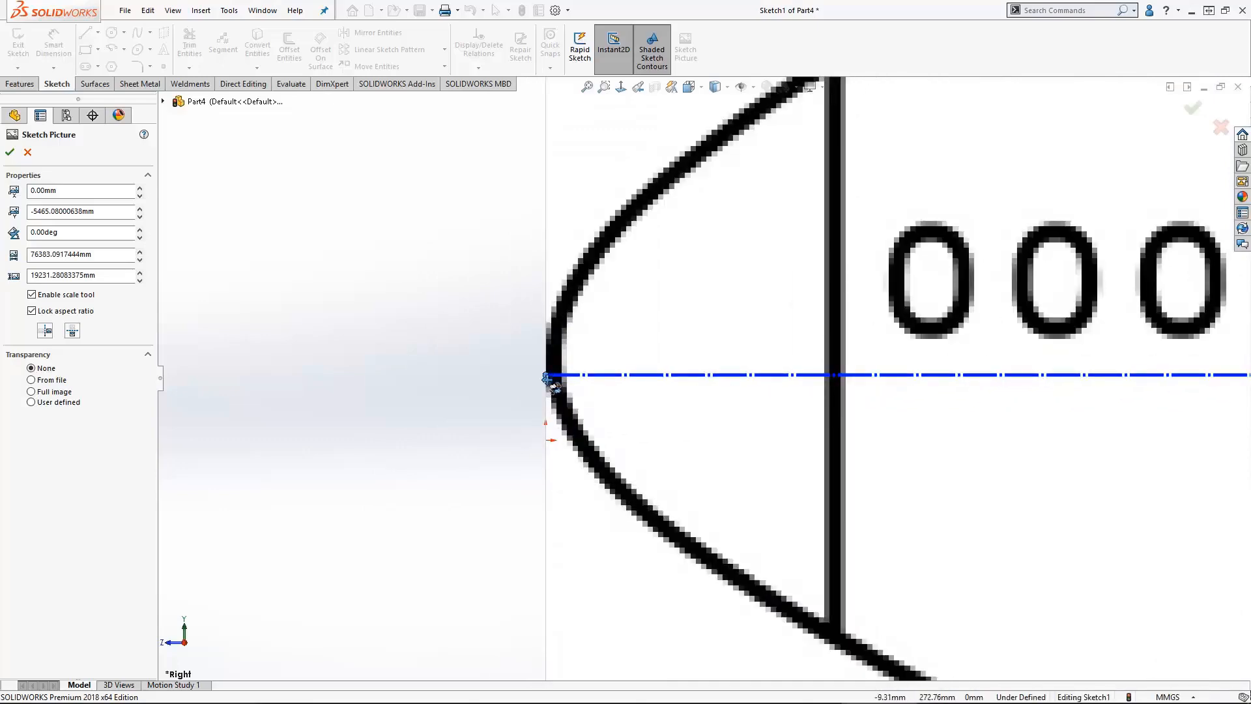
{"action": "key", "text": "f"}
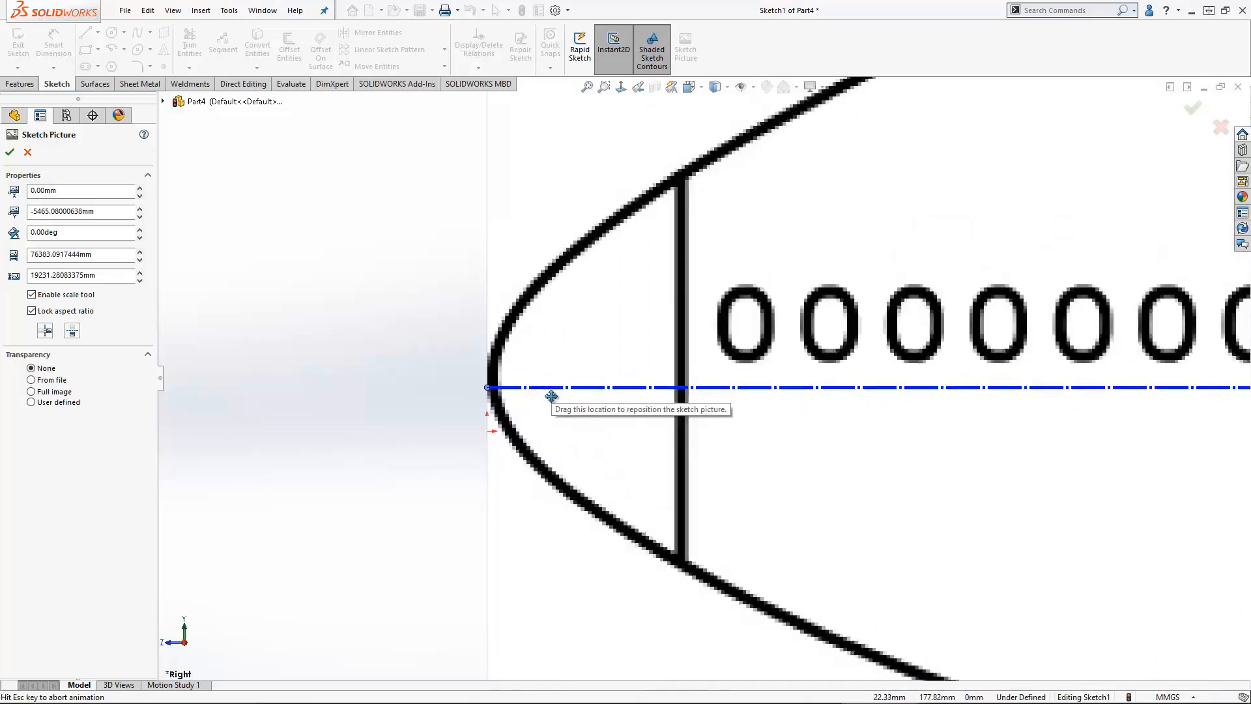
{"action": "scroll", "coordinate": [1033, 417], "scroll_direction": "down", "scroll_amount": 8}
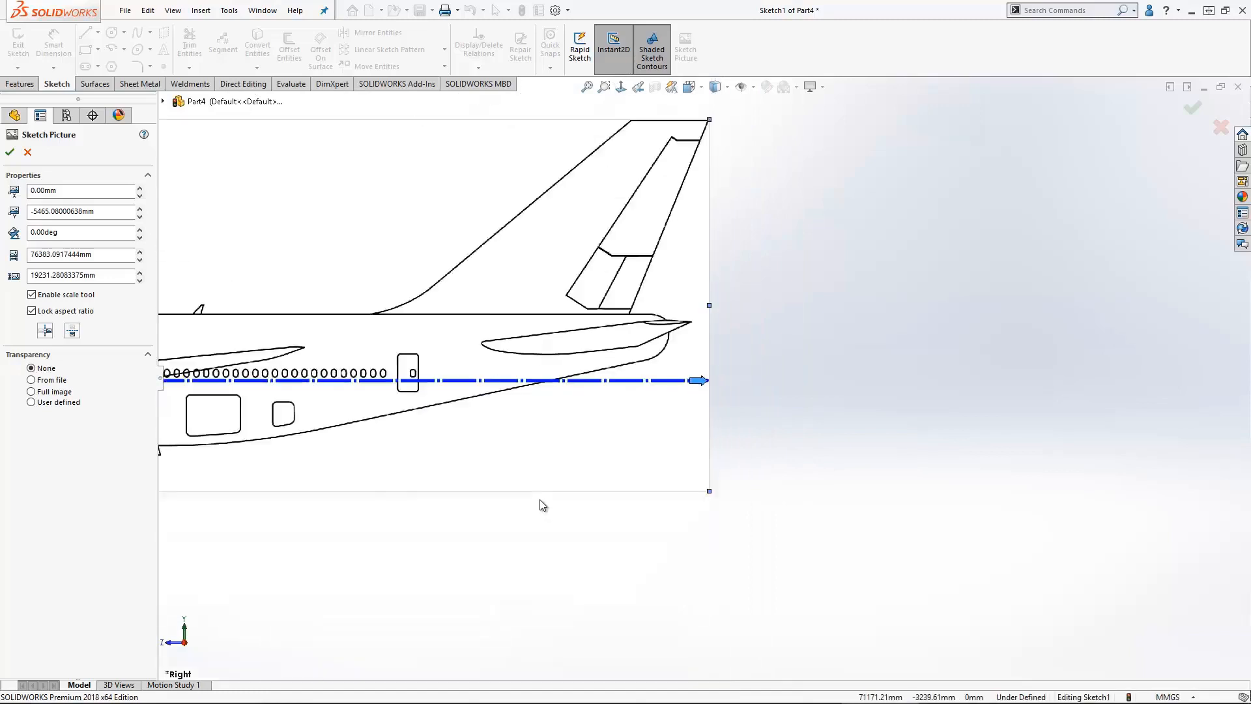
{"action": "middle_click_drag", "start_coordinate": [489, 475], "coordinate": [853, 470], "text": "ctrl"}
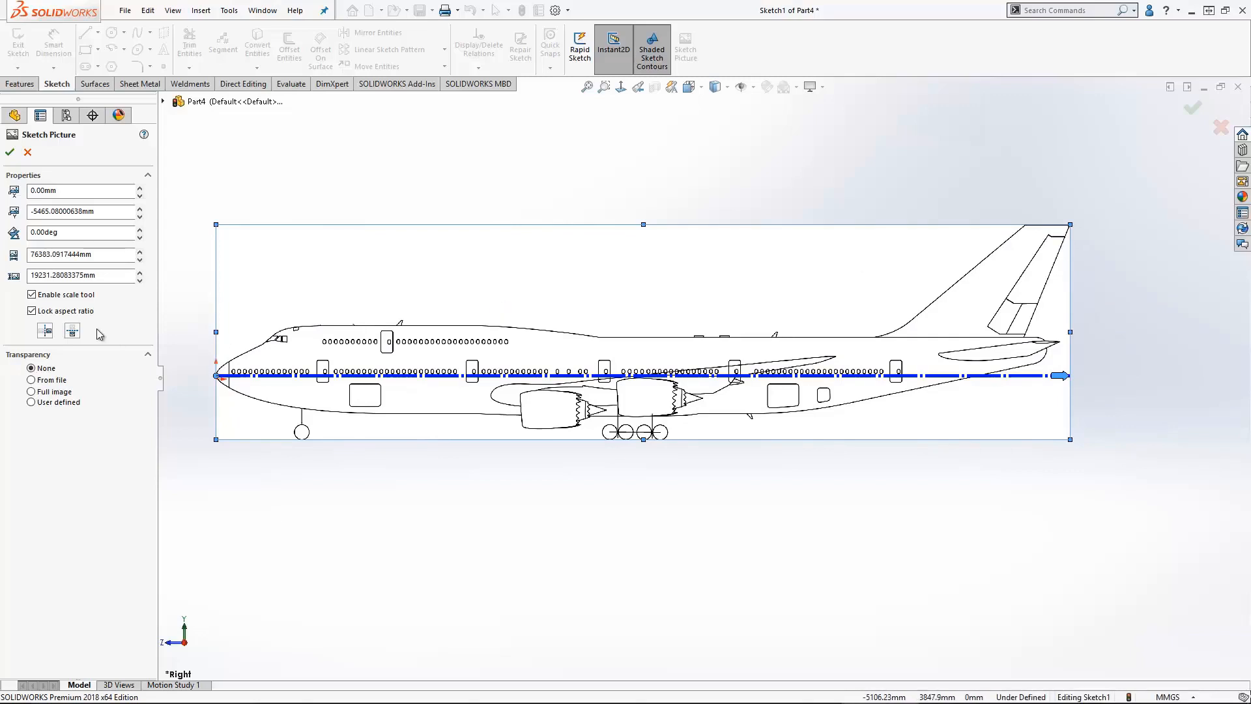
{"action": "left_click", "coordinate": [32, 295]}
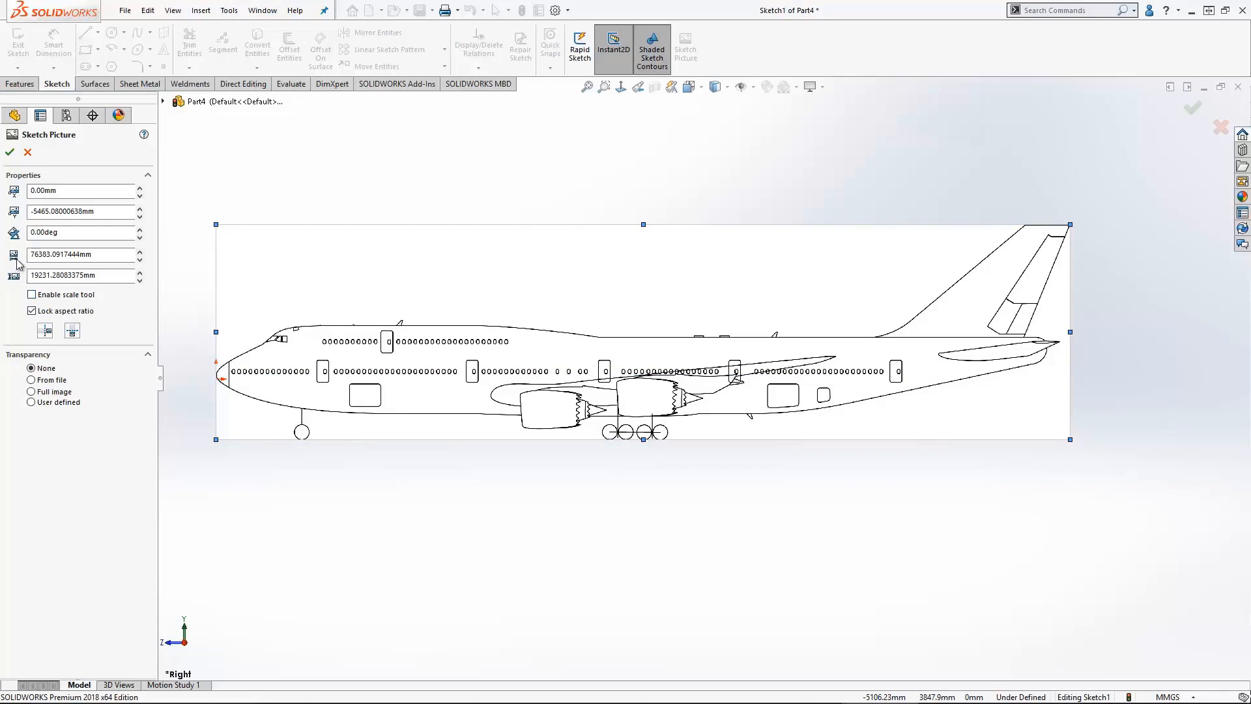
{"action": "left_click_drag", "start_coordinate": [100, 255], "coordinate": [19, 248]}
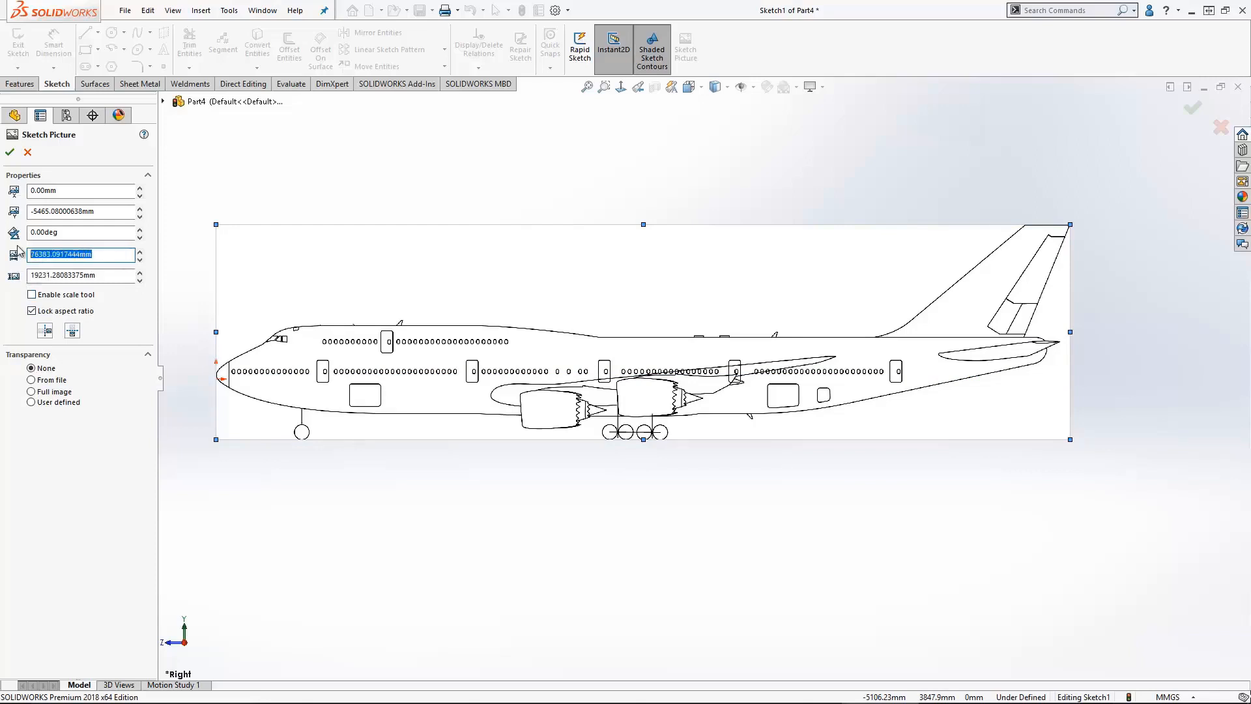
{"action": "type", "text": "76300"}
{"action": "key", "text": "Return"}
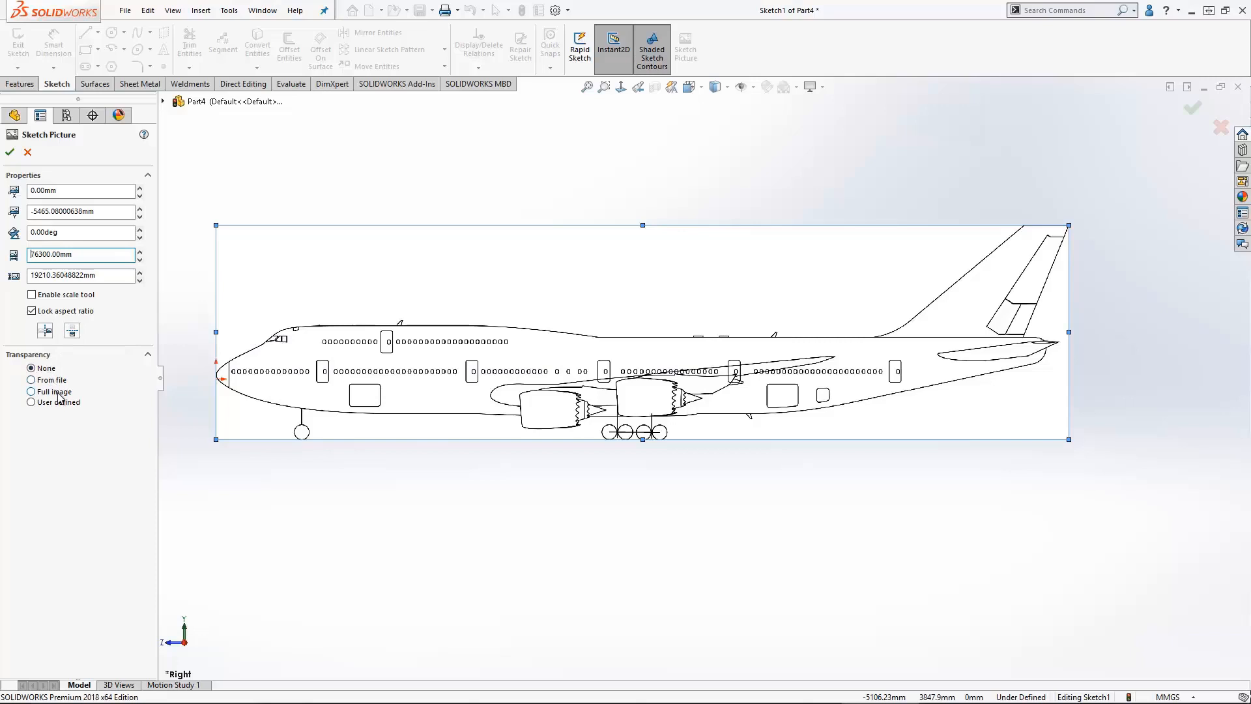
Step: Apply full-image transparency of 0.75 to the side-view picture
{"action": "left_click", "coordinate": [32, 393]}
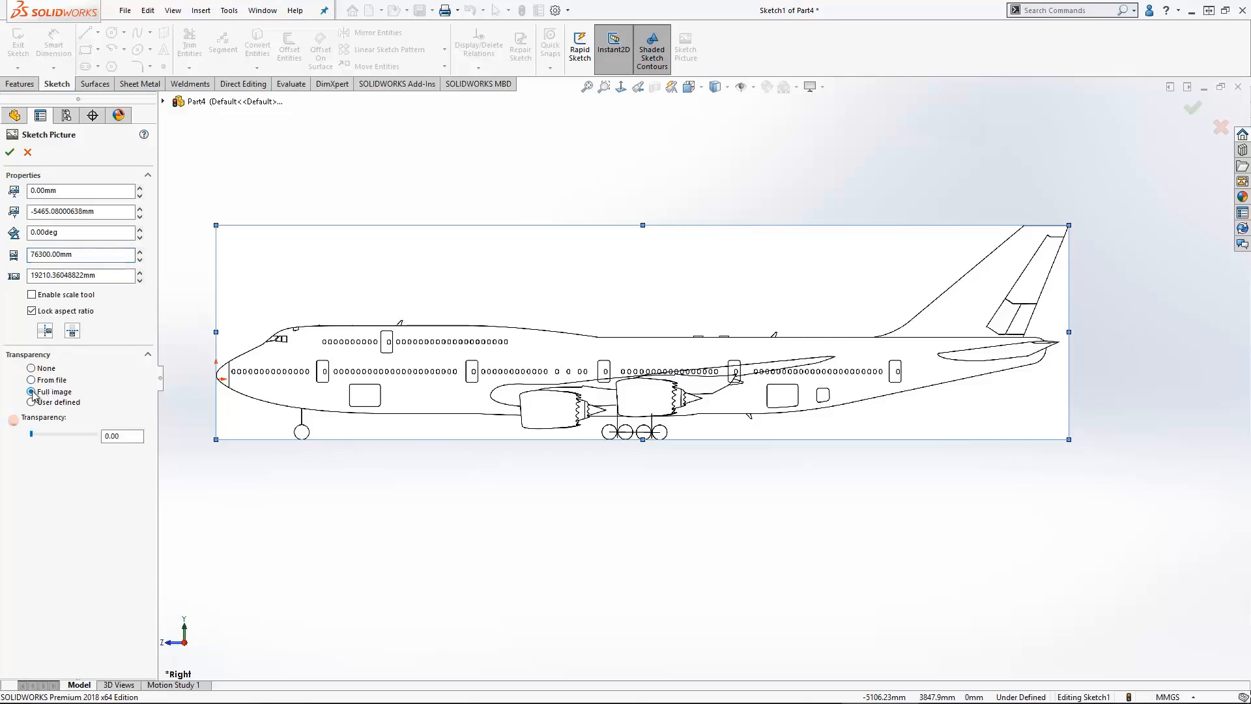
{"action": "left_click", "coordinate": [134, 437]}
{"action": "key", "text": "BackSpace"}
{"action": "key", "text": "BackSpace"}
{"action": "type", "text": "75"}
{"action": "key", "text": "Return"}
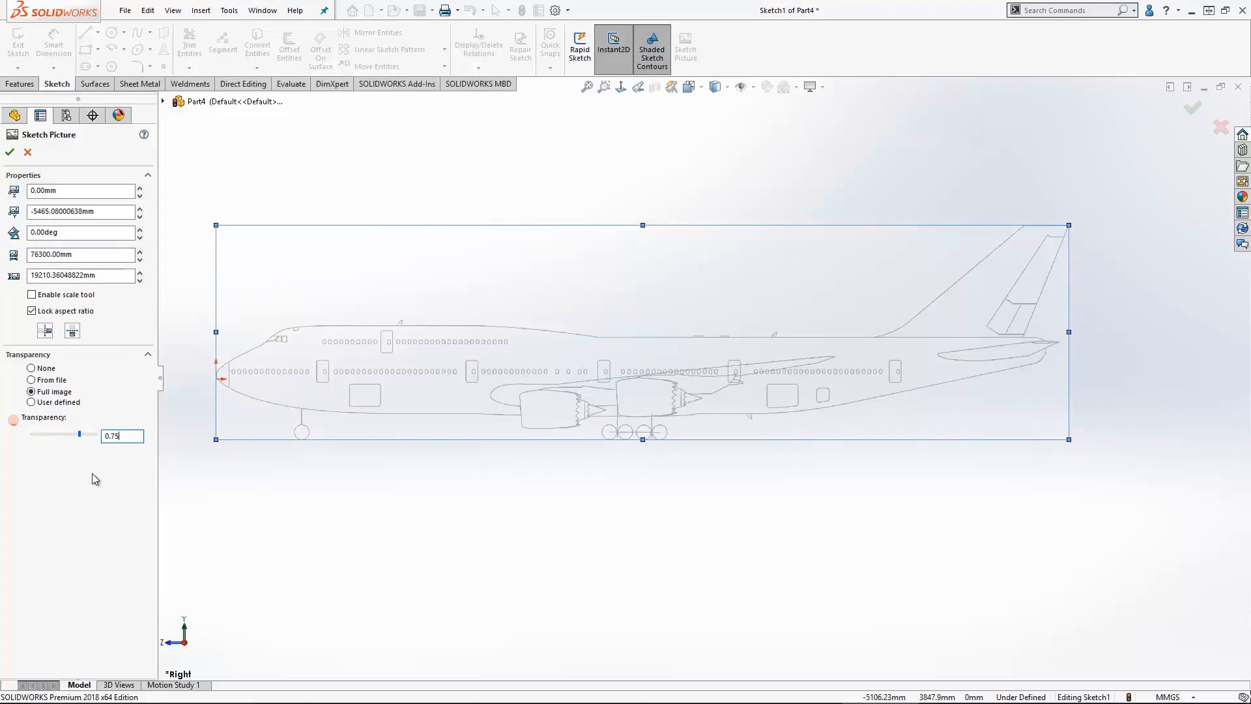
Step: Accept the side-view picture settings and exit the sketch
{"action": "left_click", "coordinate": [10, 153]}
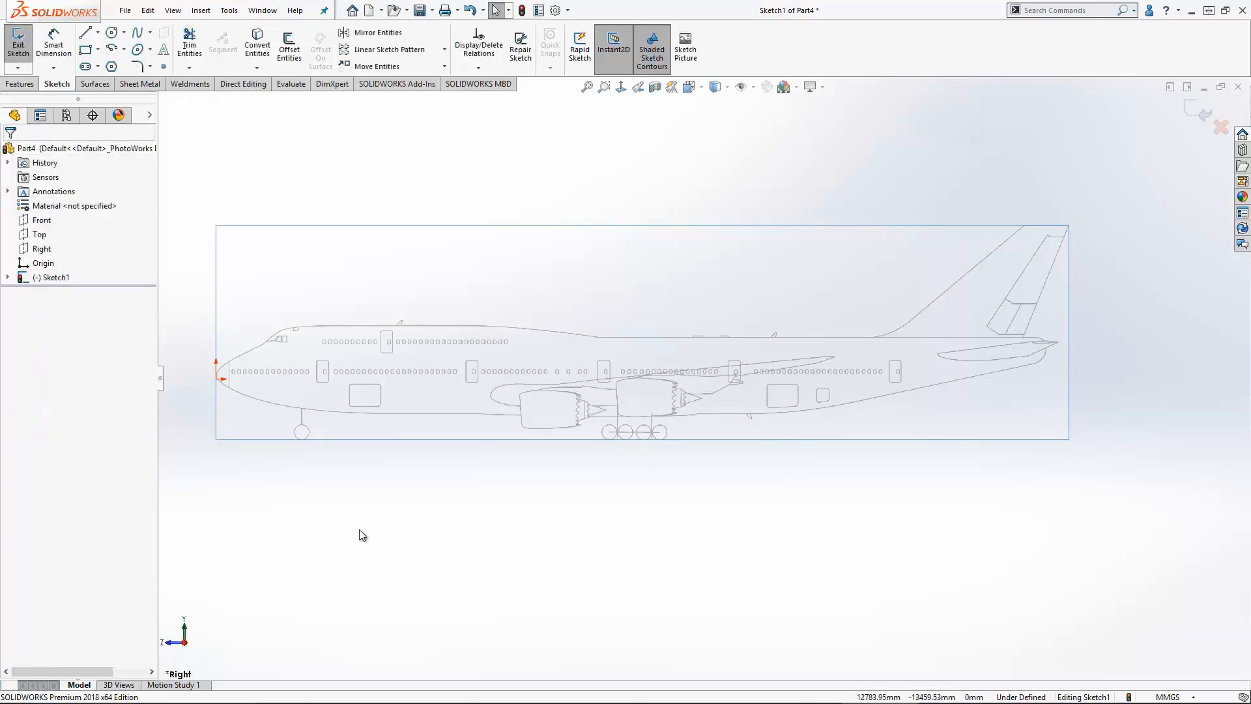
{"action": "mouse_move", "coordinate": [391, 494]}
{"action": "middle_mouse_down"}
{"action": "mouse_move", "coordinate": [436, 553]}
{"action": "mouse_move", "coordinate": [460, 558]}
{"action": "mouse_move", "coordinate": [424, 539]}
{"action": "middle_mouse_up"}
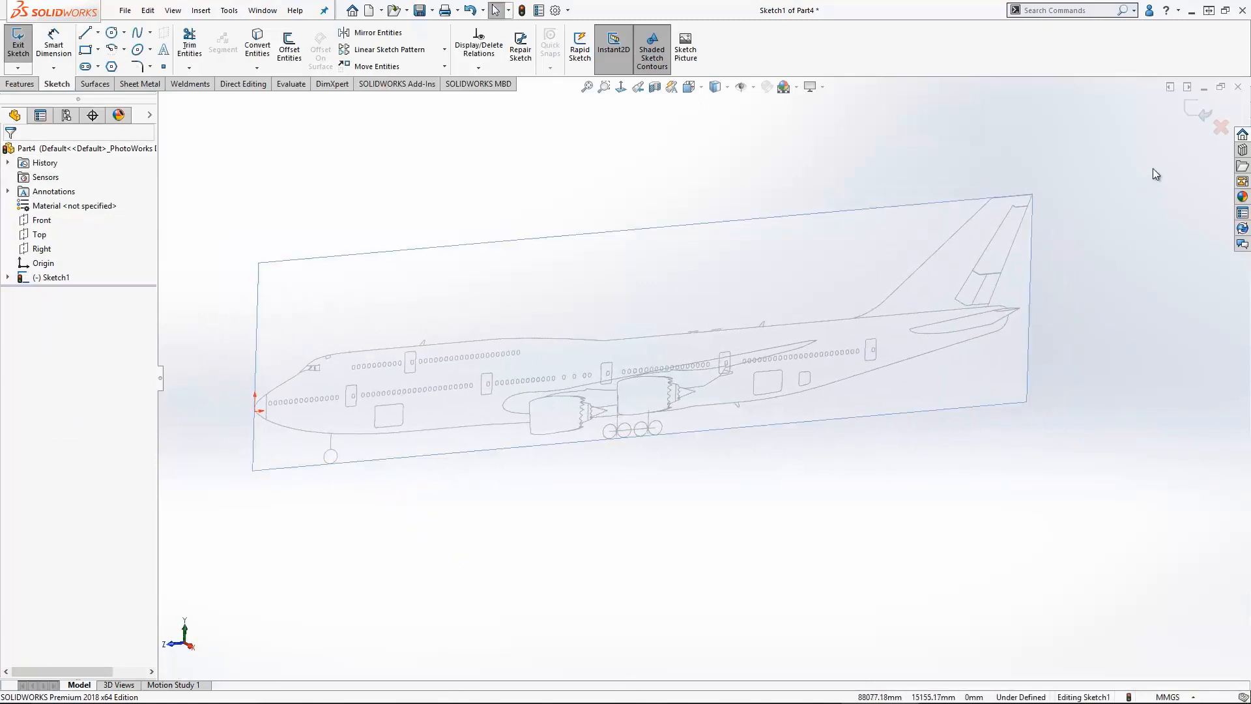
{"action": "left_click", "coordinate": [1188, 115]}
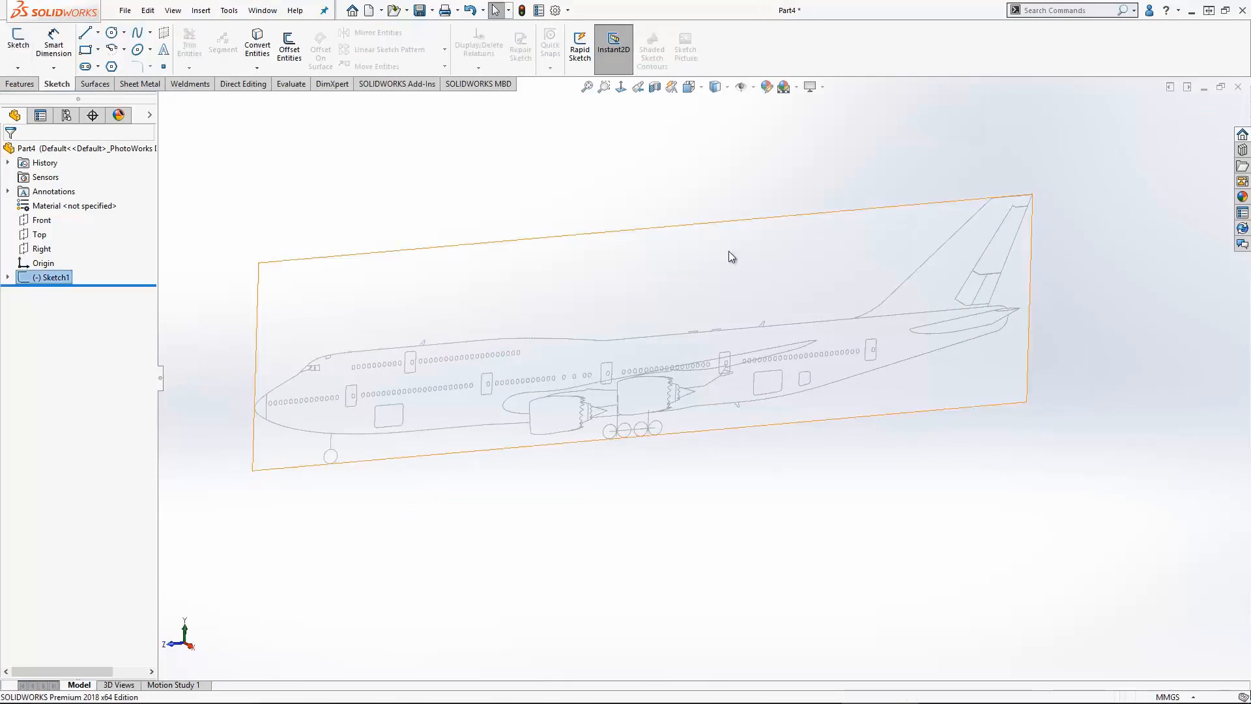
Step: Rename the side-view picture's sketch as 747-8 Blueprint Side
{"action": "left_click", "coordinate": [54, 279]}
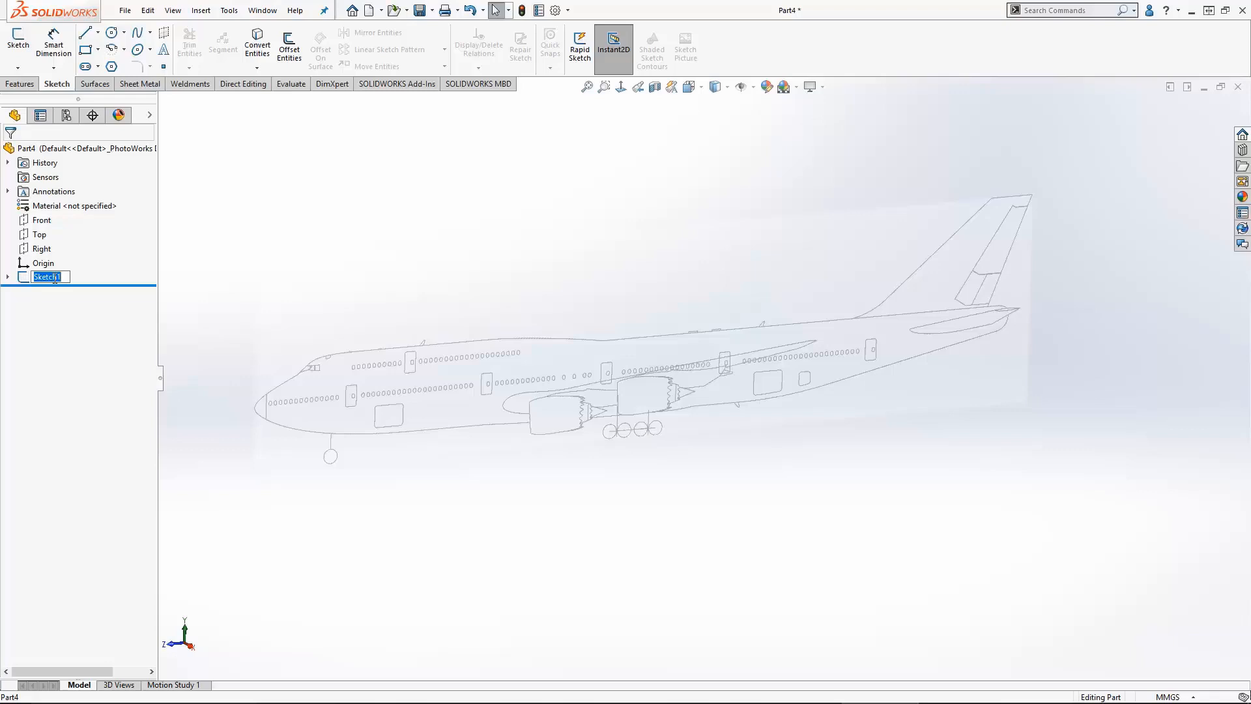
{"action": "type", "text": "747-8"}
{"action": "type", "text": "i "}
{"action": "type", "text": "Bluepr"}
{"action": "type", "text": "int"}
{"action": "type", "text": " Side"}
{"action": "key", "text": "Return"}
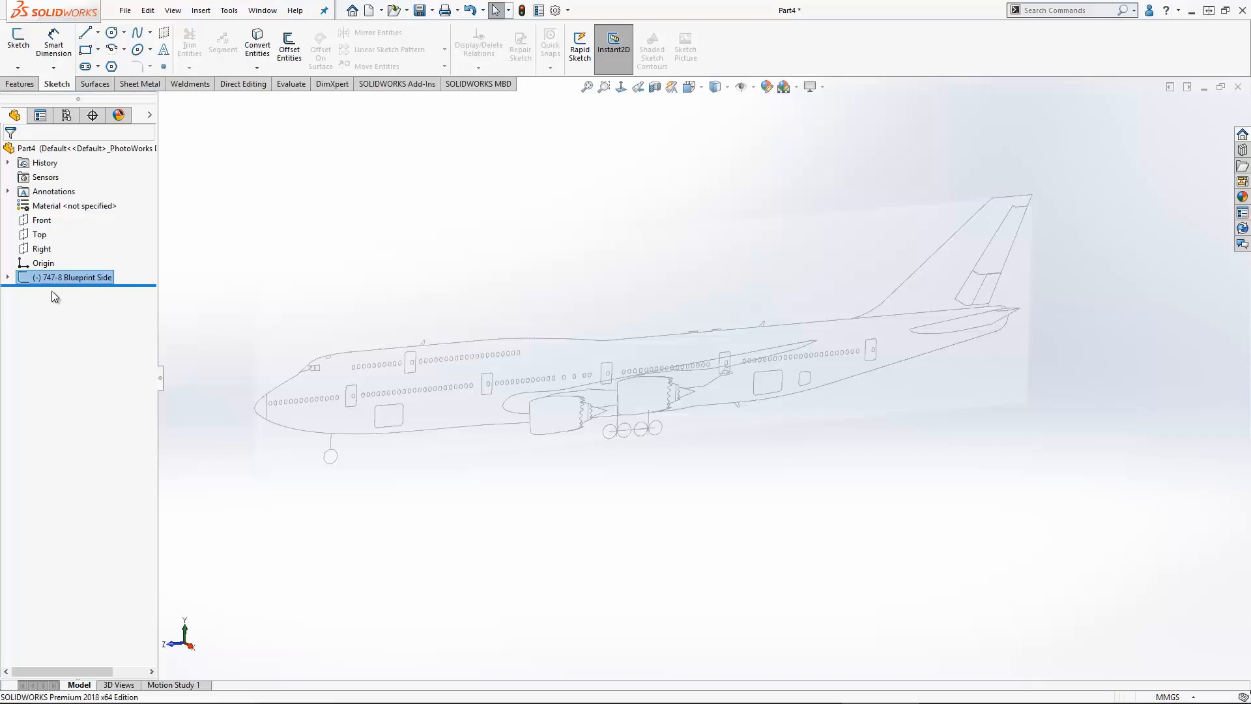
Step: Start a sketch on the Top plane and insert the Boeing 747-8 Topview-76300mm image as a sketch picture
{"action": "left_click", "coordinate": [37, 236]}
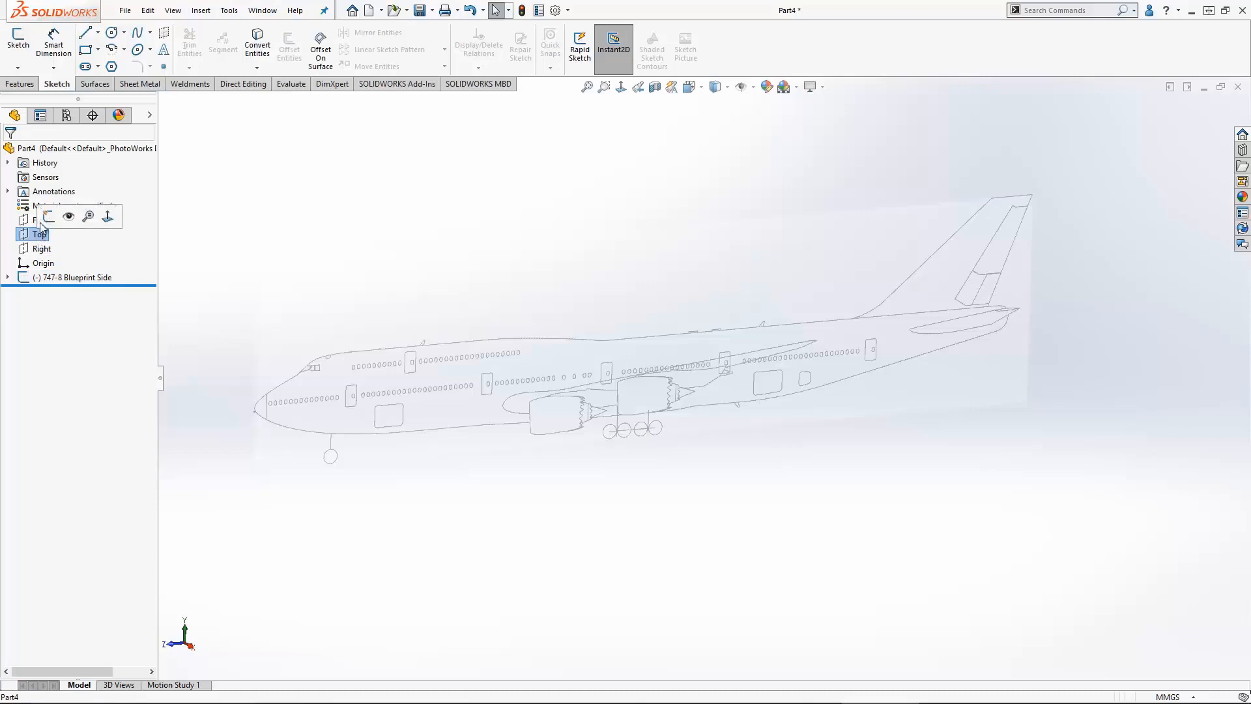
{"action": "left_click", "coordinate": [48, 219]}
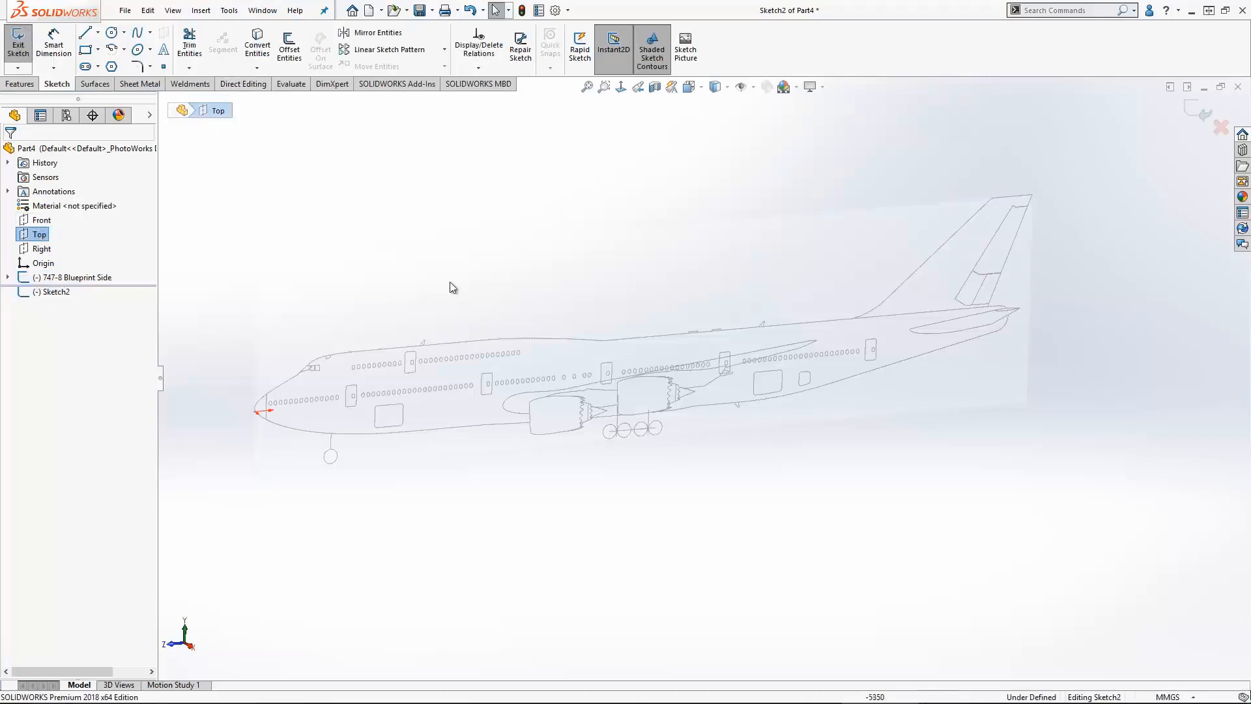
{"action": "middle_click_drag", "start_coordinate": [270, 413], "coordinate": [327, 455]}
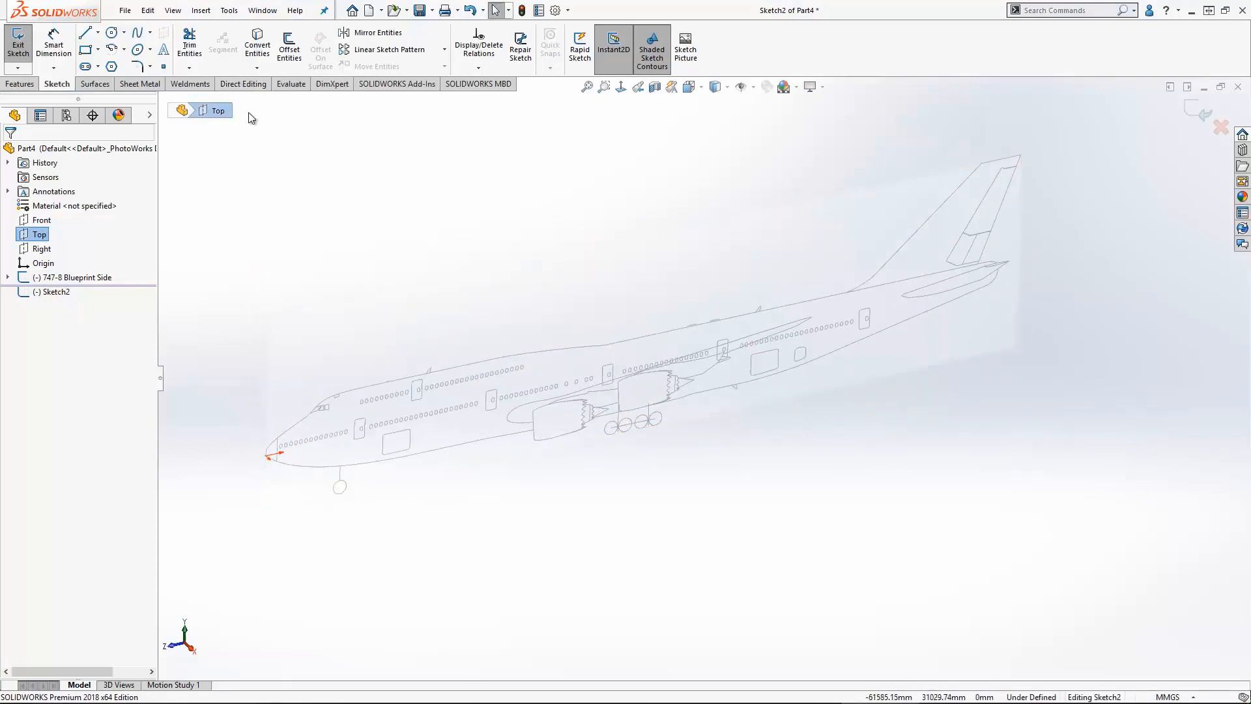
{"action": "left_click", "coordinate": [229, 10]}
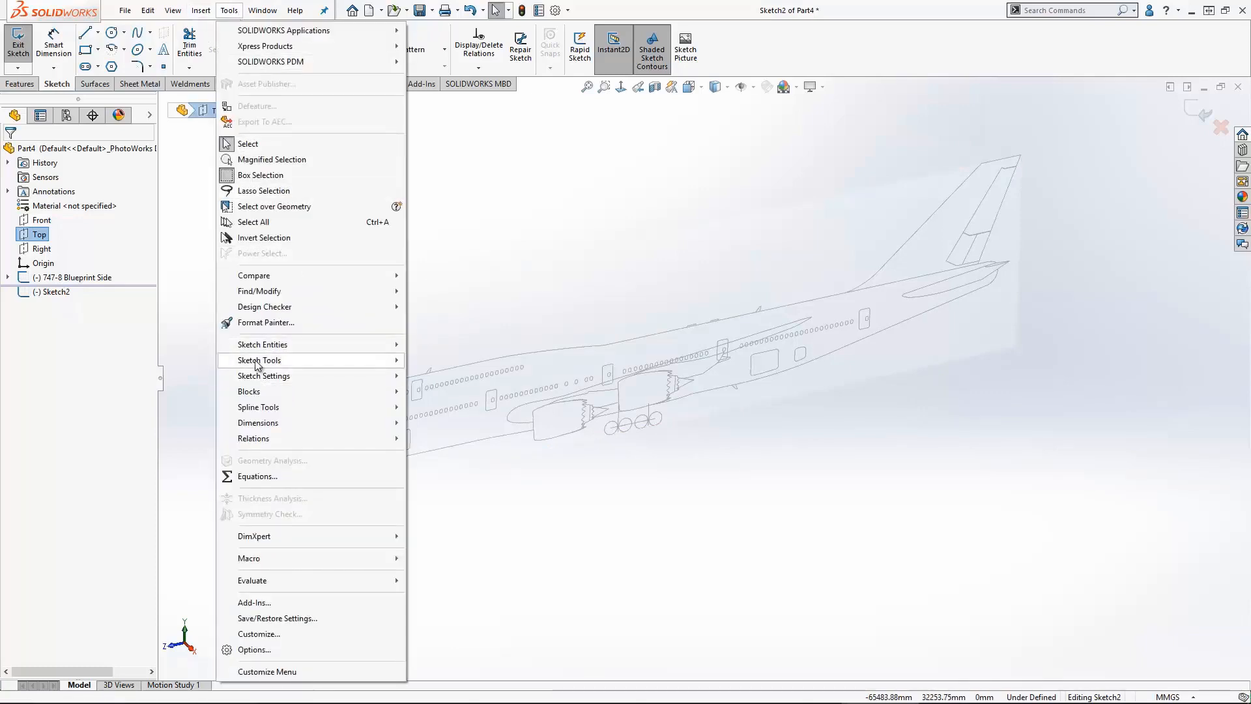
{"action": "mouse_move", "coordinate": [257, 365]}
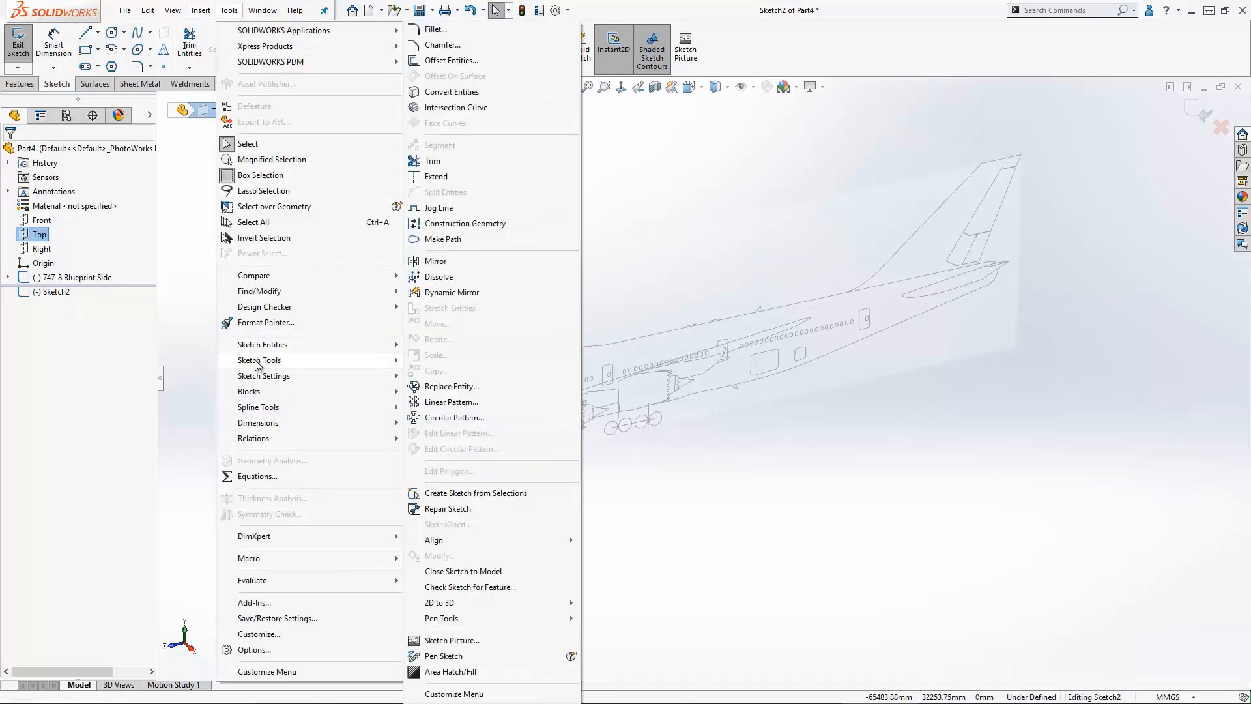
{"action": "left_click", "coordinate": [444, 643]}
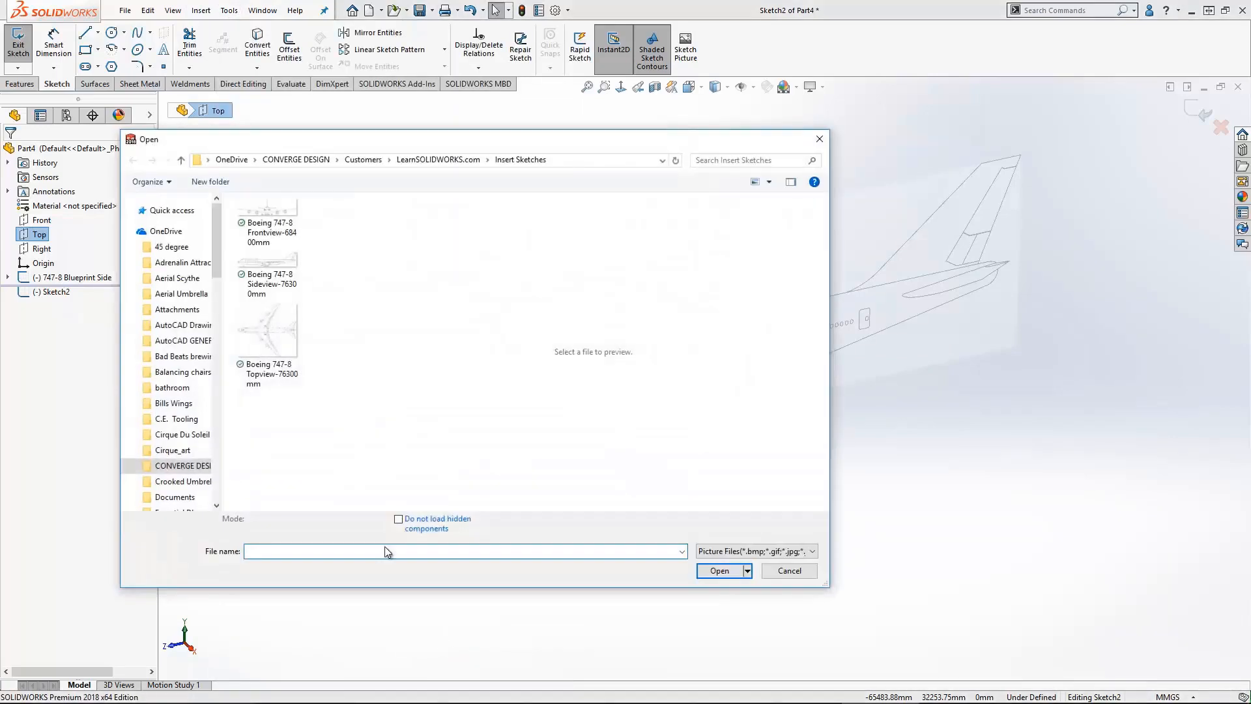
{"action": "left_click", "coordinate": [287, 342]}
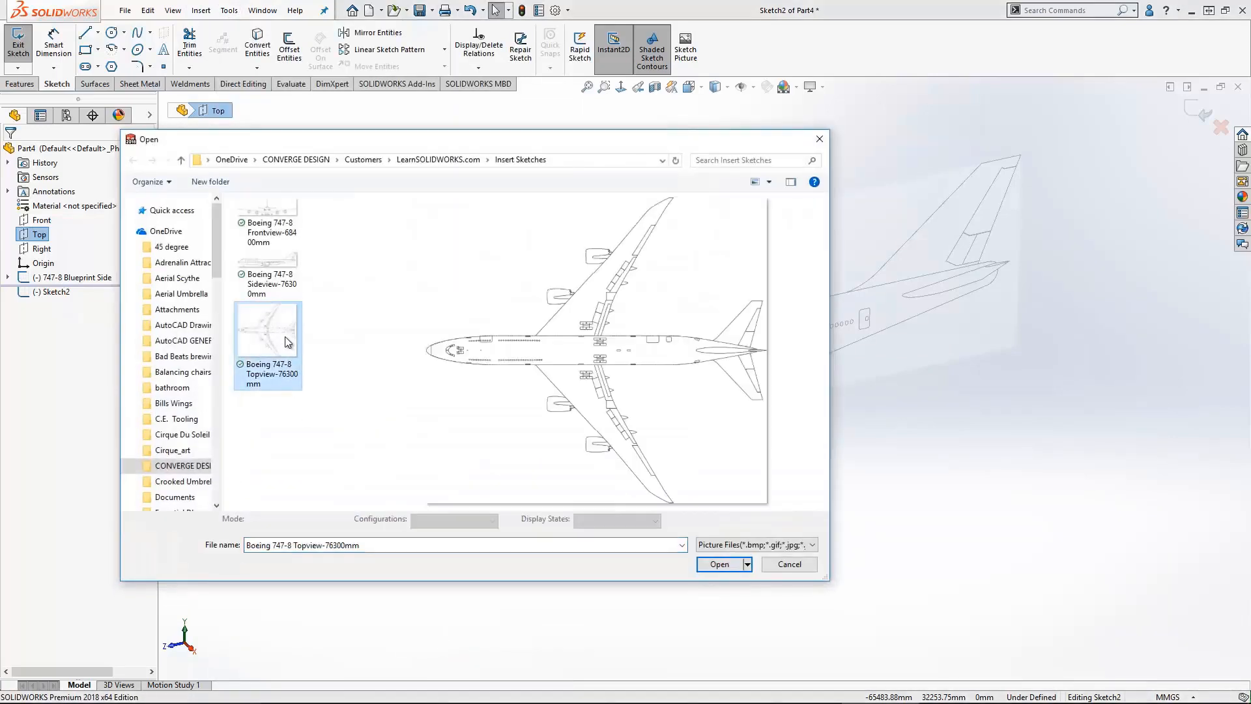
{"action": "left_click", "coordinate": [716, 564]}
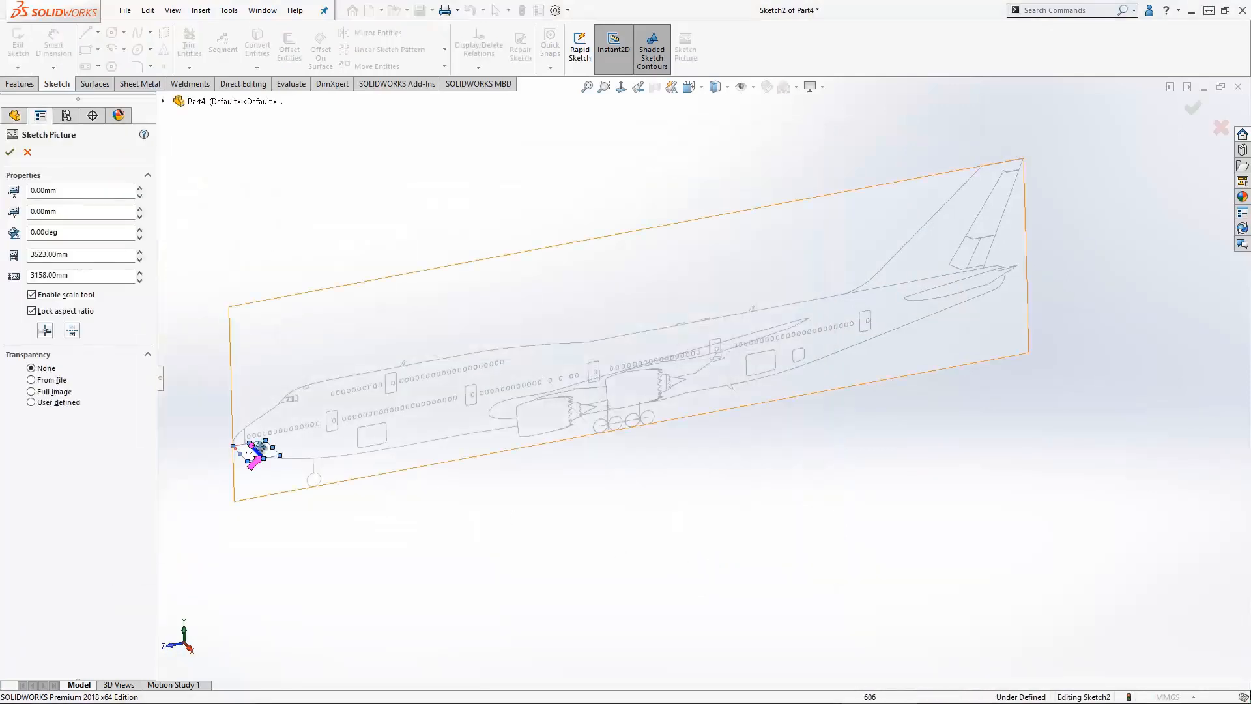
Step: Rotate the top-view picture to an angle of 90 degrees so its nose points the same way as the side view
{"action": "scroll", "coordinate": [261, 448], "scroll_direction": "down", "scroll_amount": 10}
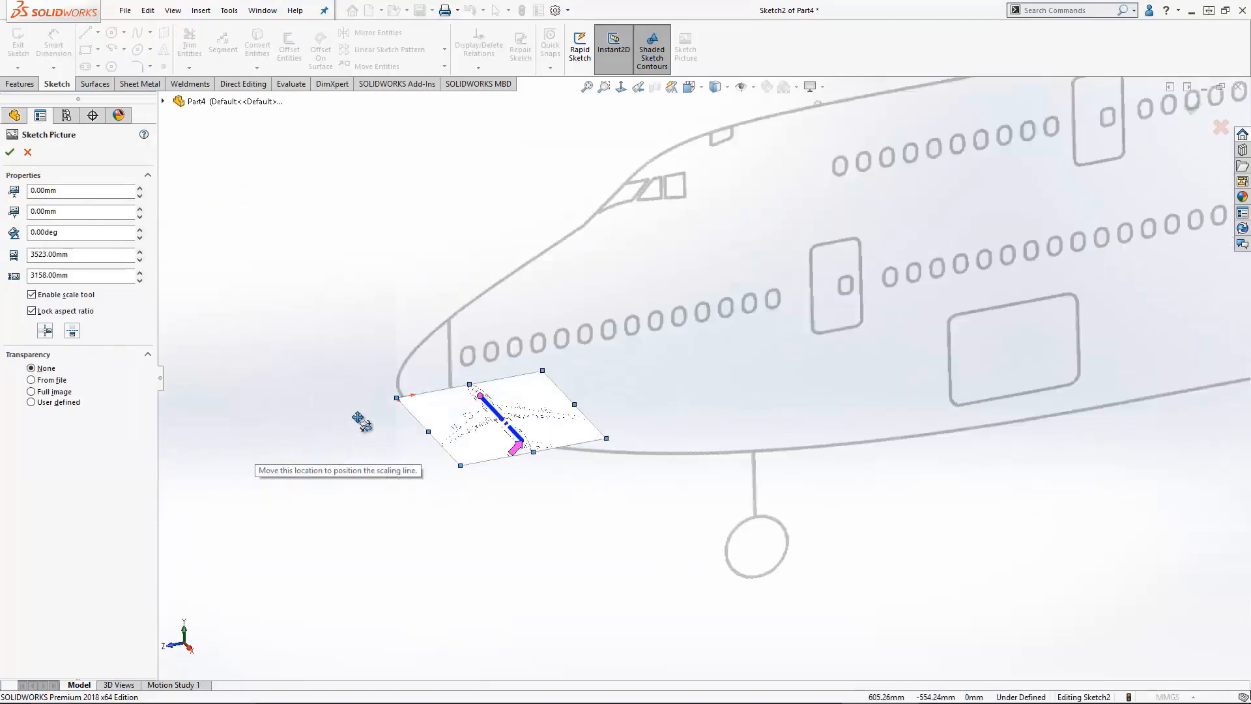
{"action": "scroll", "coordinate": [360, 422], "scroll_direction": "down", "scroll_amount": 2}
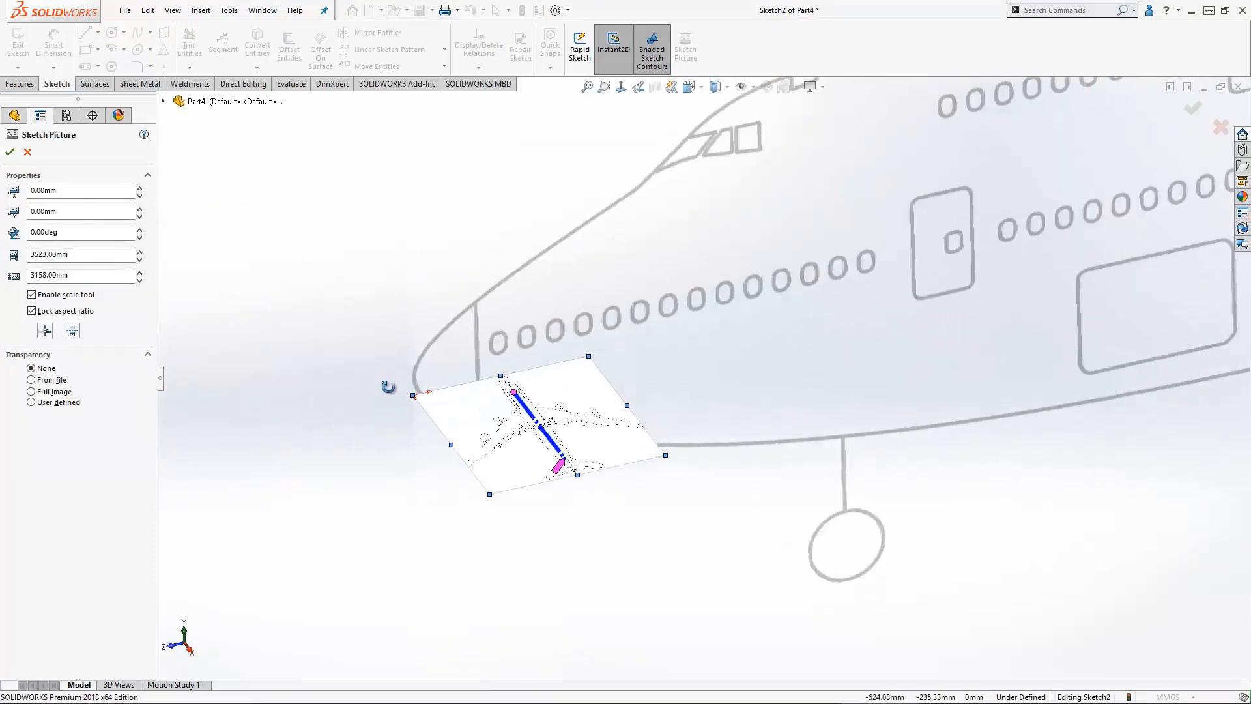
{"action": "middle_click_drag", "start_coordinate": [388, 387], "coordinate": [391, 399]}
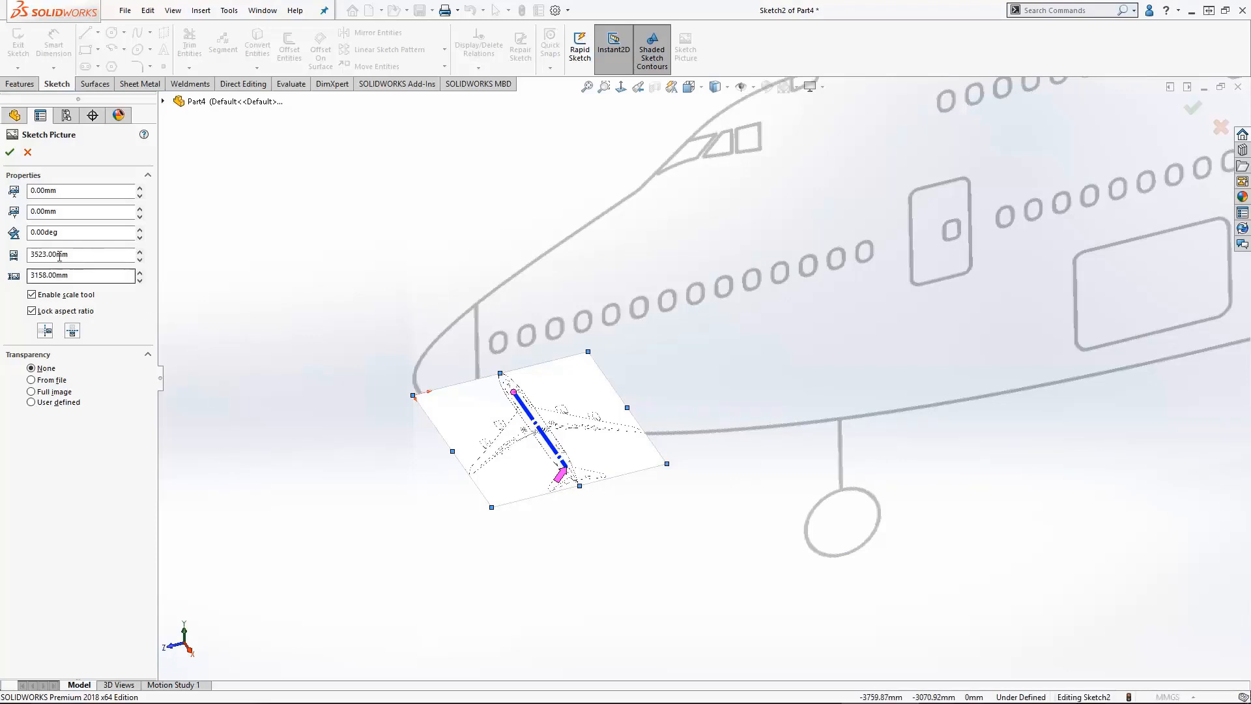
{"action": "left_click", "coordinate": [31, 233]}
{"action": "type", "text": "9"}
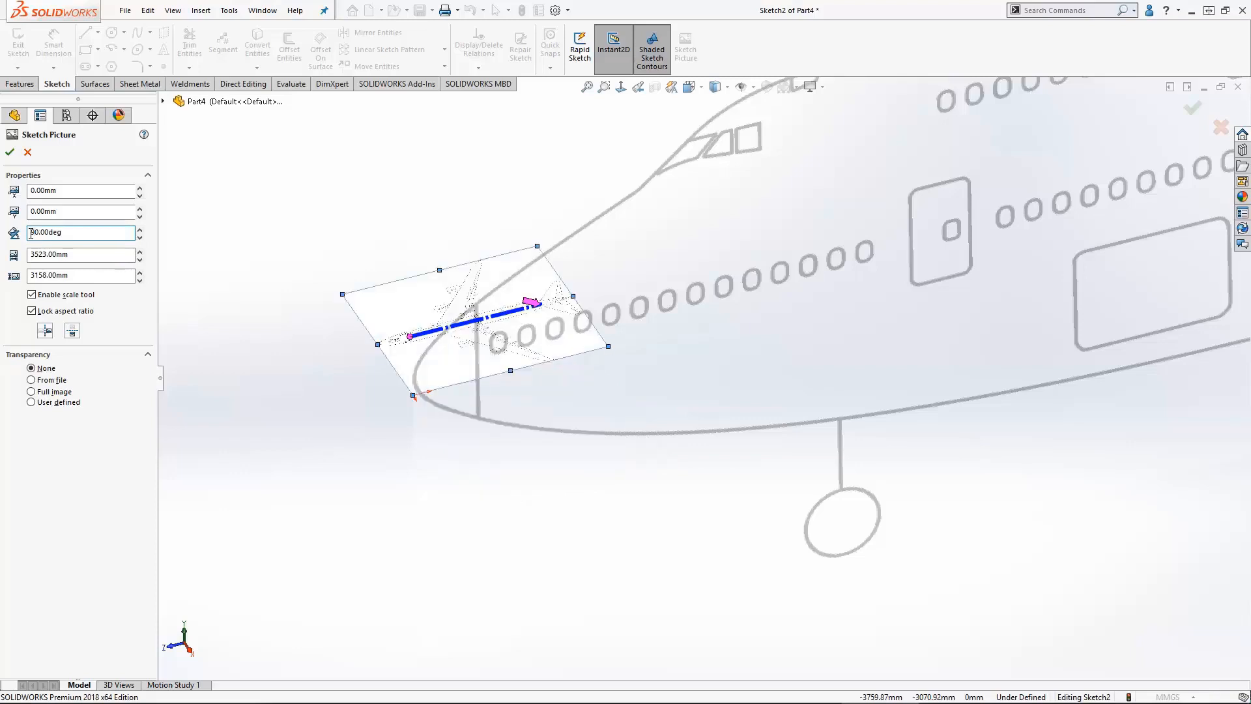
{"action": "middle_click_drag", "start_coordinate": [187, 371], "coordinate": [217, 436]}
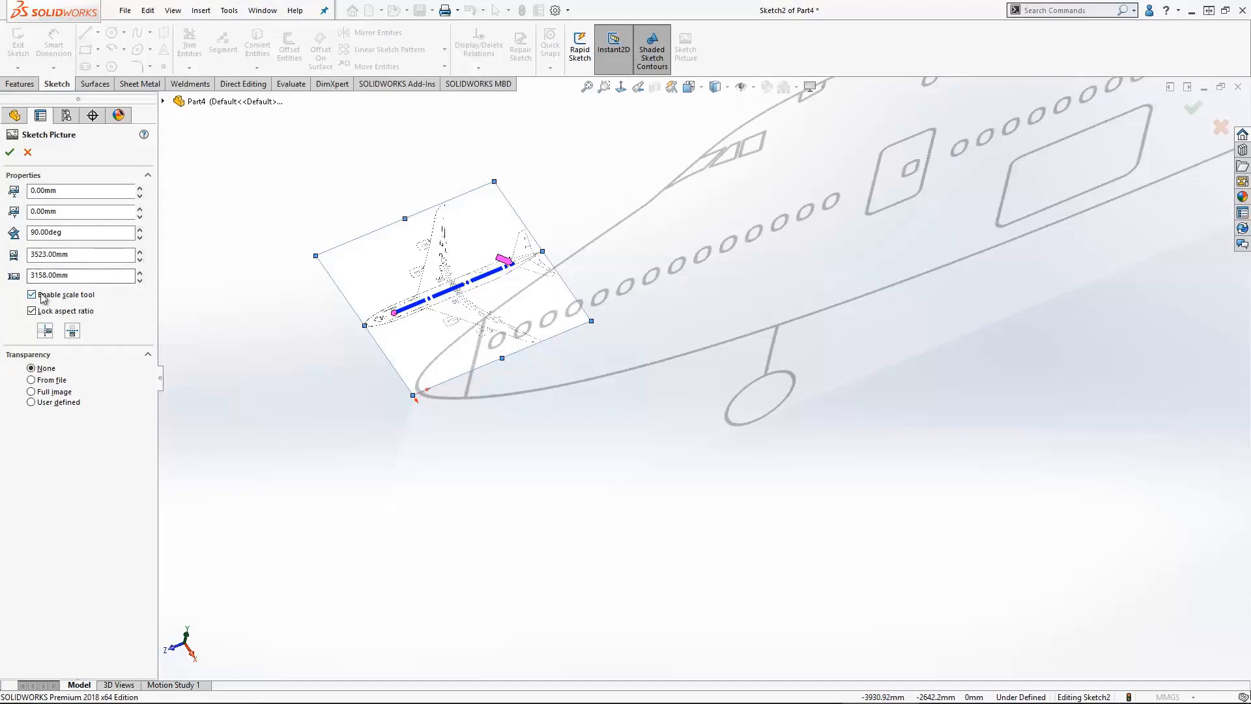
Step: Turn off the scale tool and set the top-view picture's height to 68400 mm with the aspect ratio locked
{"action": "left_click", "coordinate": [33, 294]}
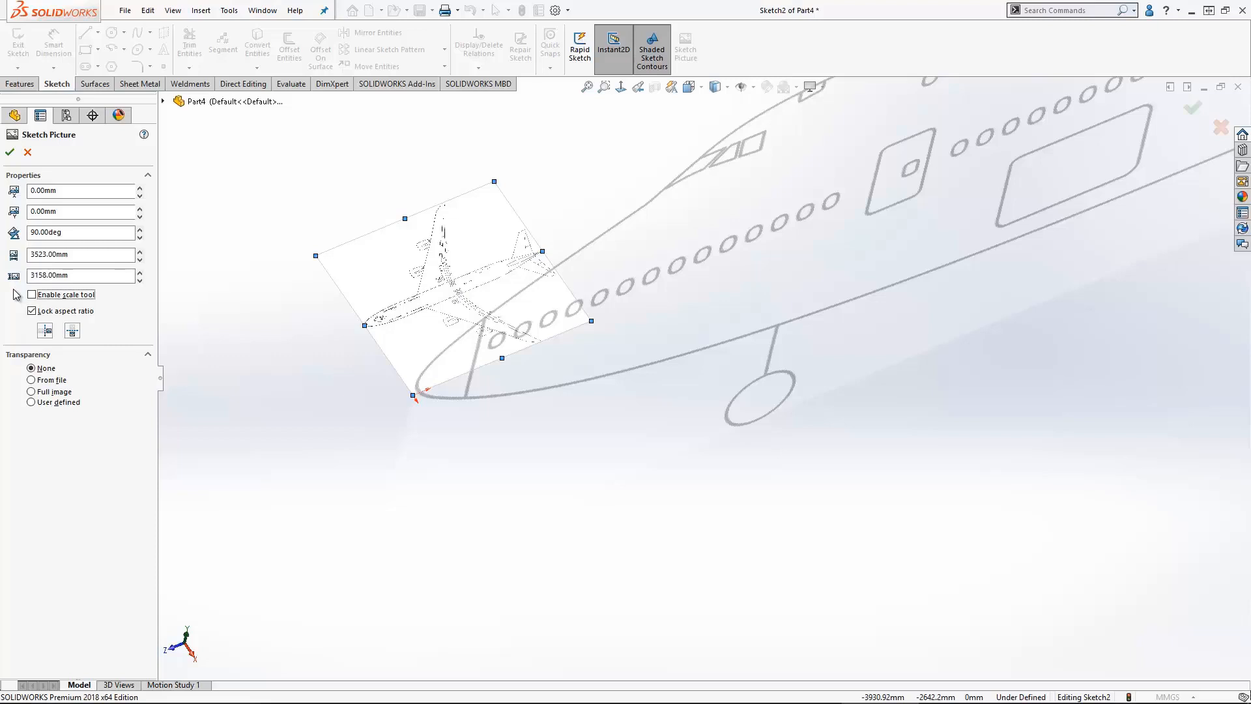
{"action": "left_click", "coordinate": [45, 275]}
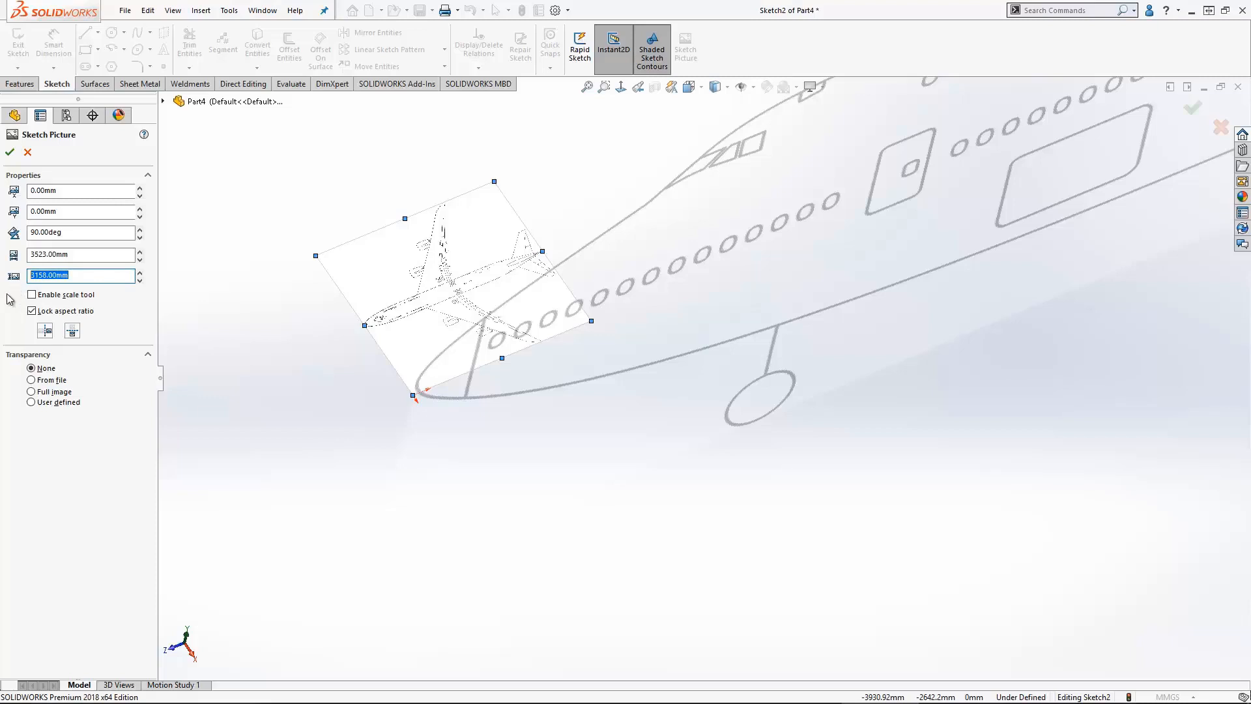
{"action": "type", "text": "68.400"}
{"action": "key", "text": "Return"}
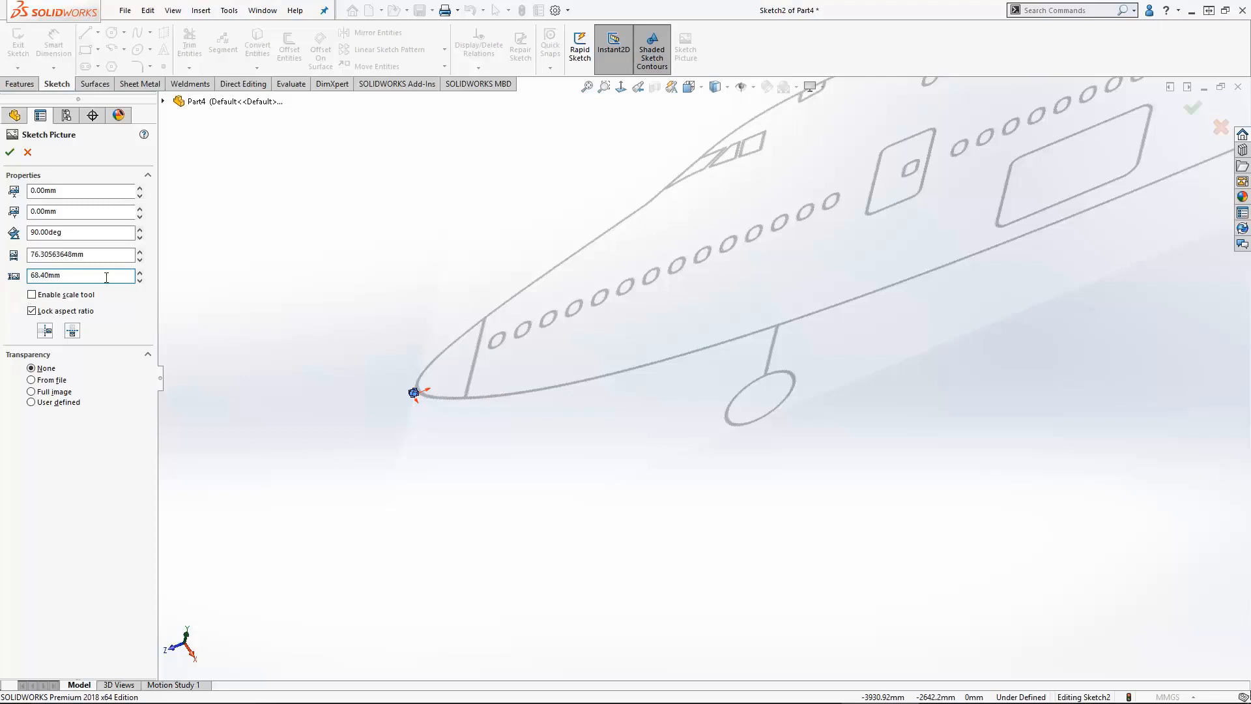
{"action": "type", "text": "0"}
{"action": "key", "text": "BackSpace"}
{"action": "key", "text": "Return"}
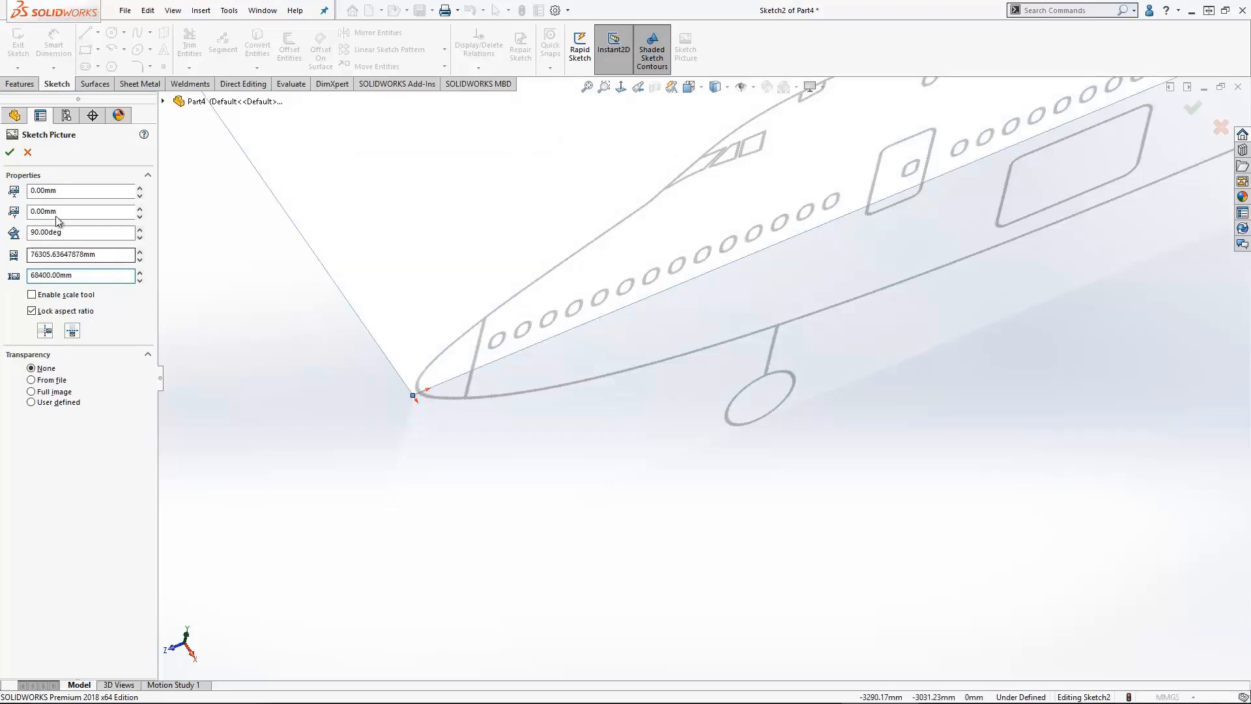
Step: Accept the top-view picture settings, inspect both blueprints together, rebuild the part, and reopen the top-view picture for editing
{"action": "left_click", "coordinate": [9, 152]}
{"action": "left_click", "coordinate": [260, 305]}
{"action": "key", "text": "f"}
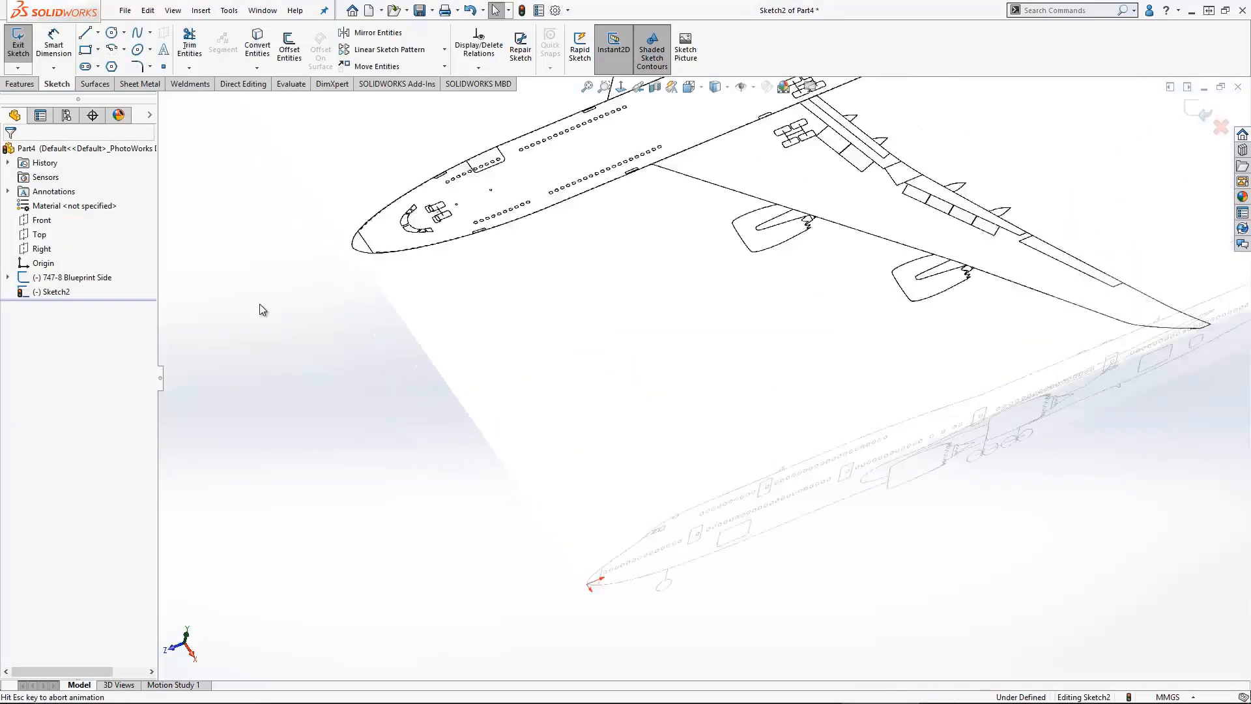
{"action": "mouse_move", "coordinate": [337, 380]}
{"action": "middle_mouse_down"}
{"action": "mouse_move", "coordinate": [1053, 460]}
{"action": "mouse_move", "coordinate": [983, 488]}
{"action": "mouse_move", "coordinate": [978, 520]}
{"action": "mouse_move", "coordinate": [636, 585]}
{"action": "mouse_move", "coordinate": [684, 570]}
{"action": "mouse_move", "coordinate": [514, 343]}
{"action": "mouse_move", "coordinate": [814, 470]}
{"action": "mouse_move", "coordinate": [952, 403]}
{"action": "mouse_move", "coordinate": [945, 388]}
{"action": "middle_mouse_up"}
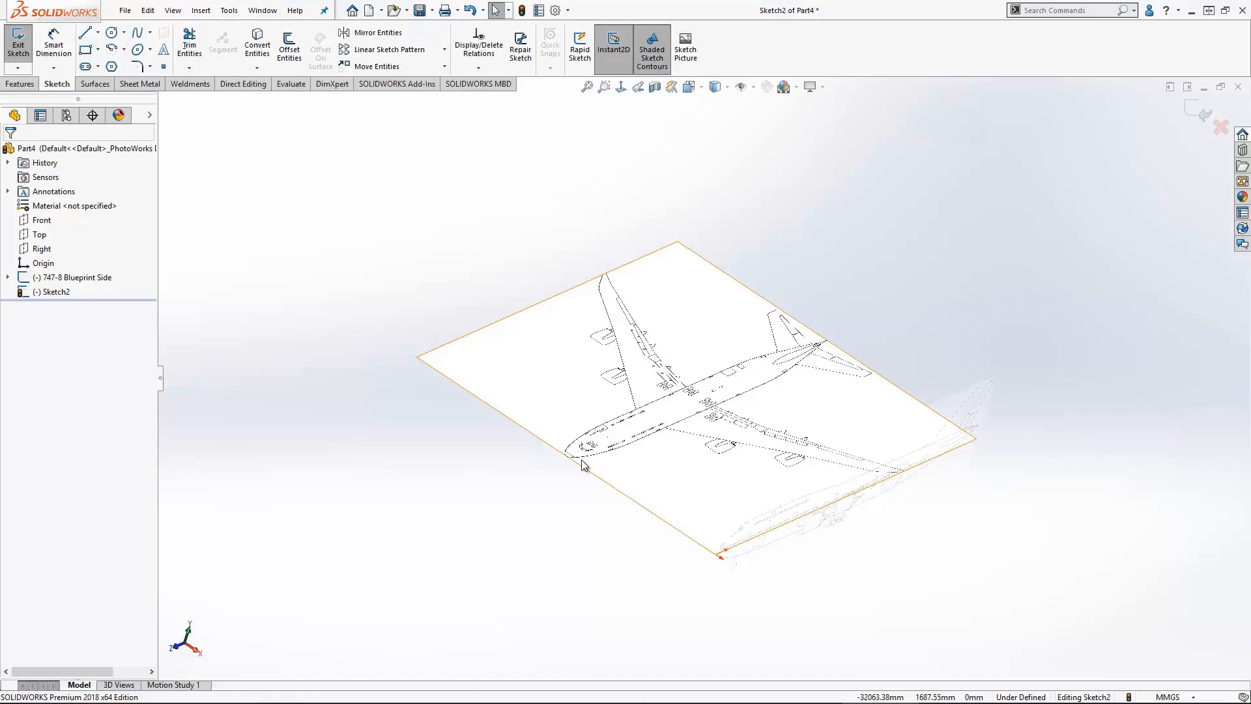
{"action": "key", "text": "ctrl+b"}
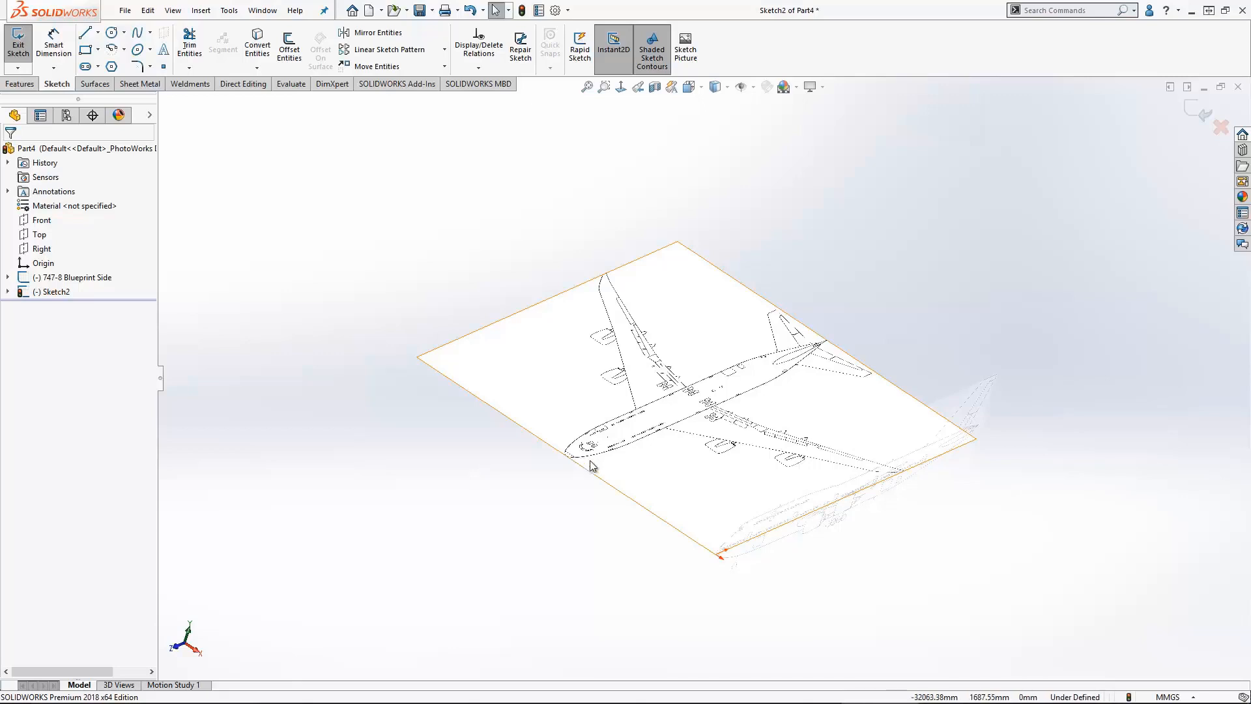
{"action": "double_click", "coordinate": [602, 438]}
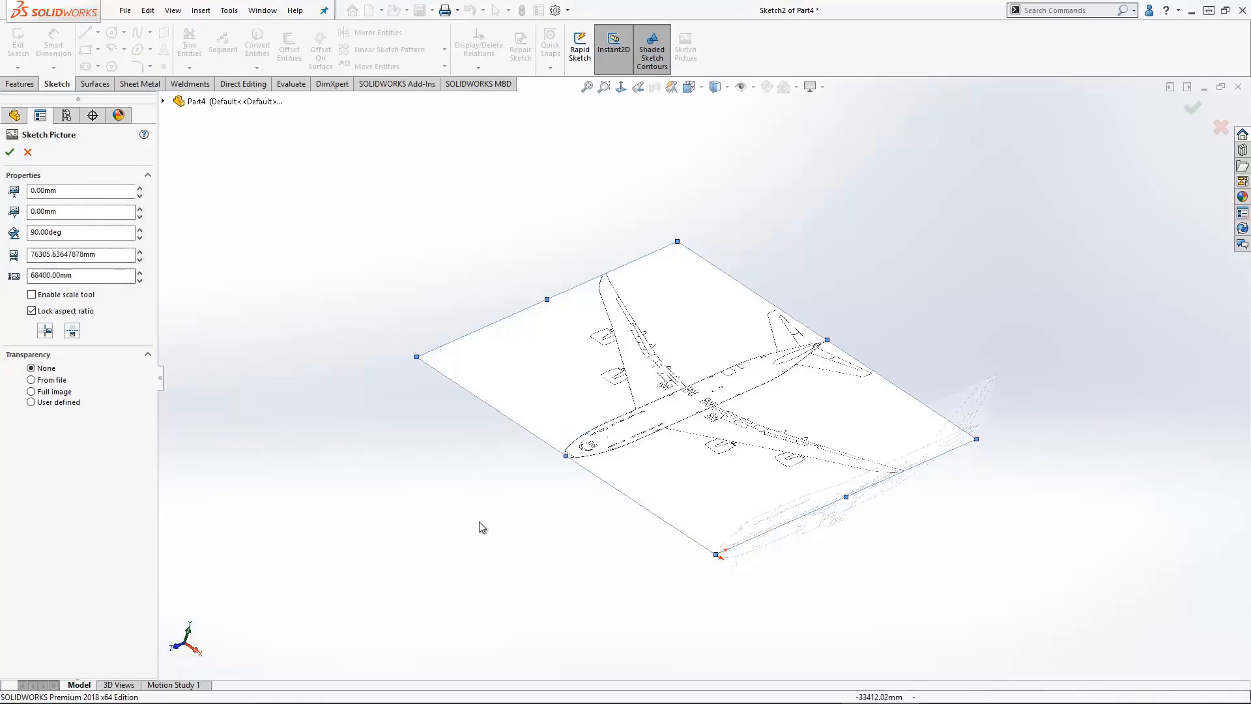
Step: View the sketch plane straight on and set the top-view picture's X position to 68400/2 mm to centre it on the origin
{"action": "middle_click_drag", "start_coordinate": [937, 451], "coordinate": [533, 363]}
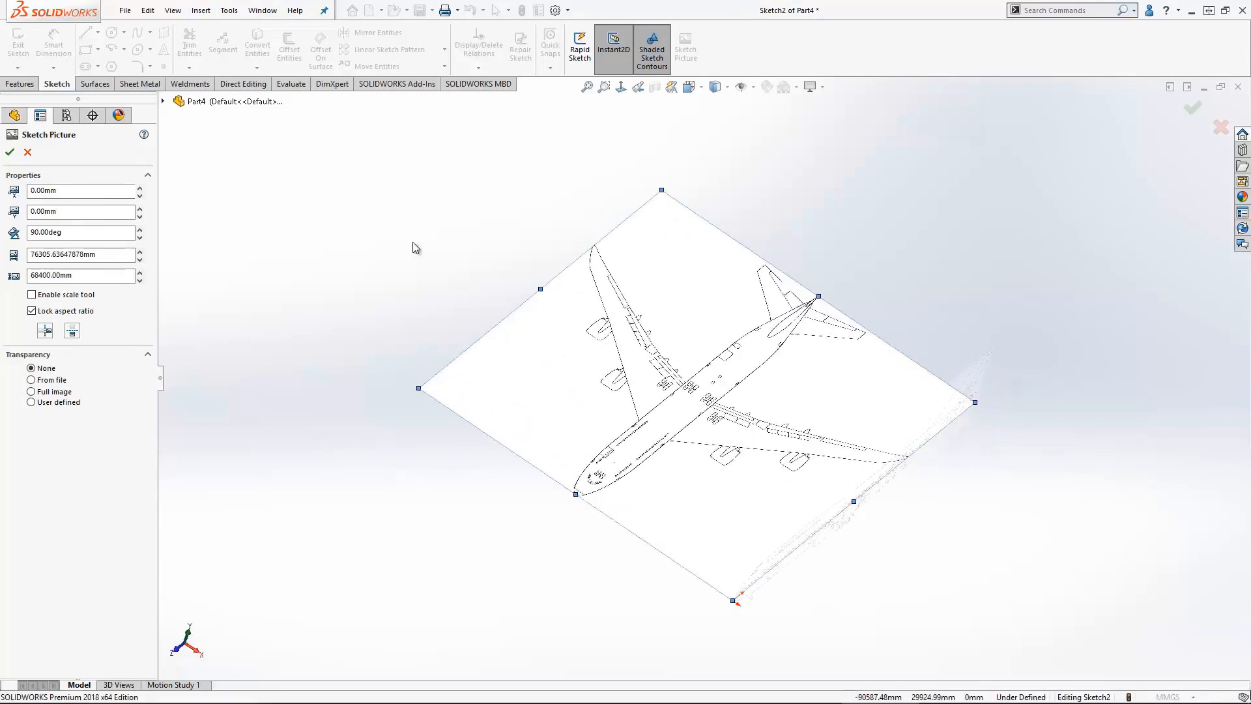
{"action": "key", "text": "space"}
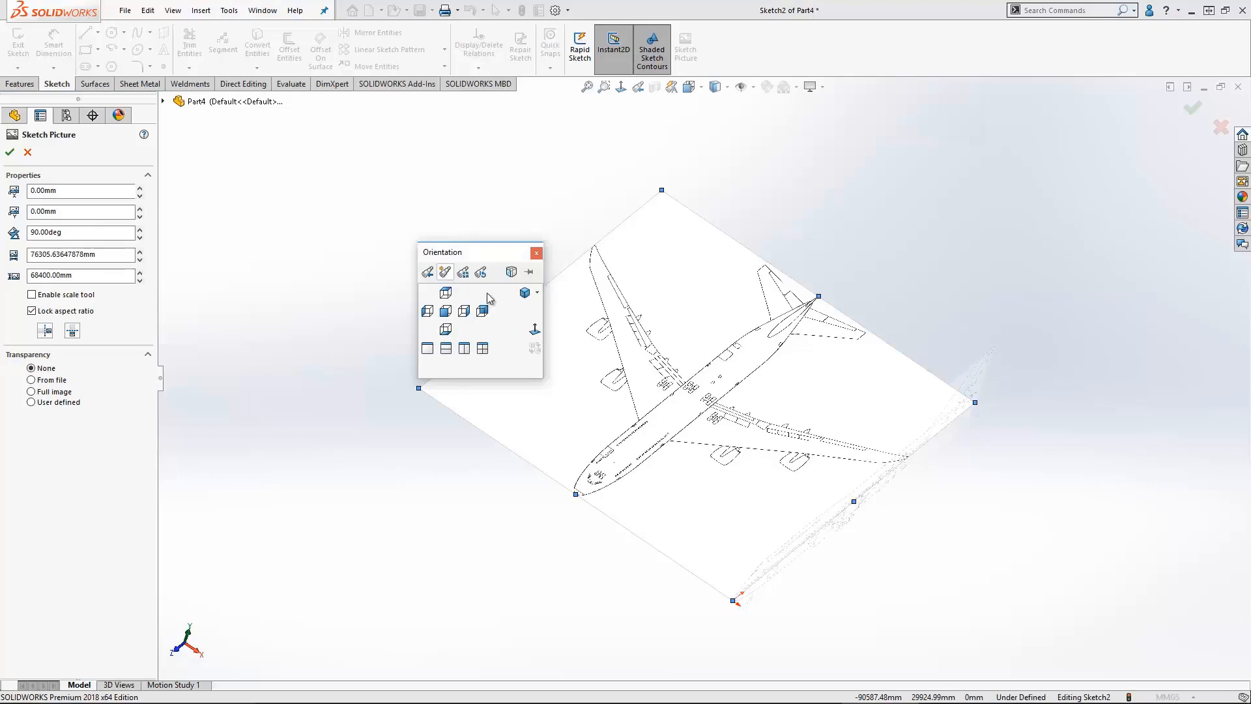
{"action": "left_click", "coordinate": [536, 331]}
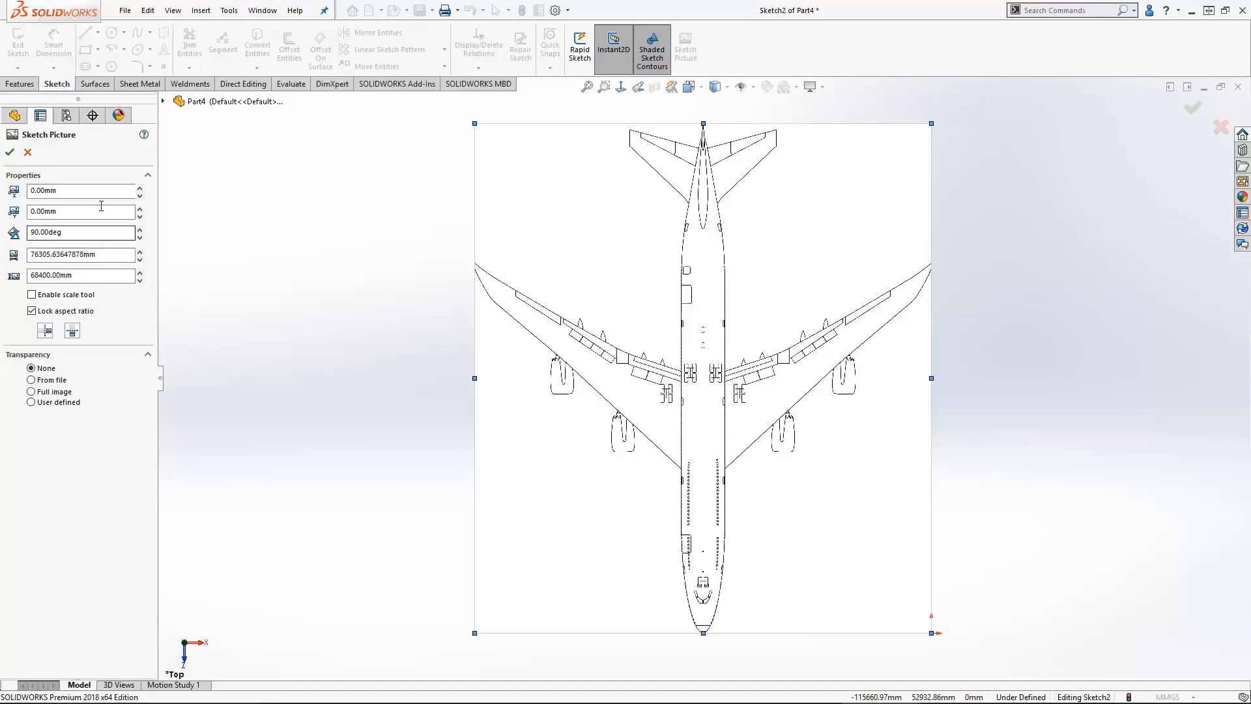
{"action": "left_click", "coordinate": [73, 189]}
{"action": "type", "text": "68400/2"}
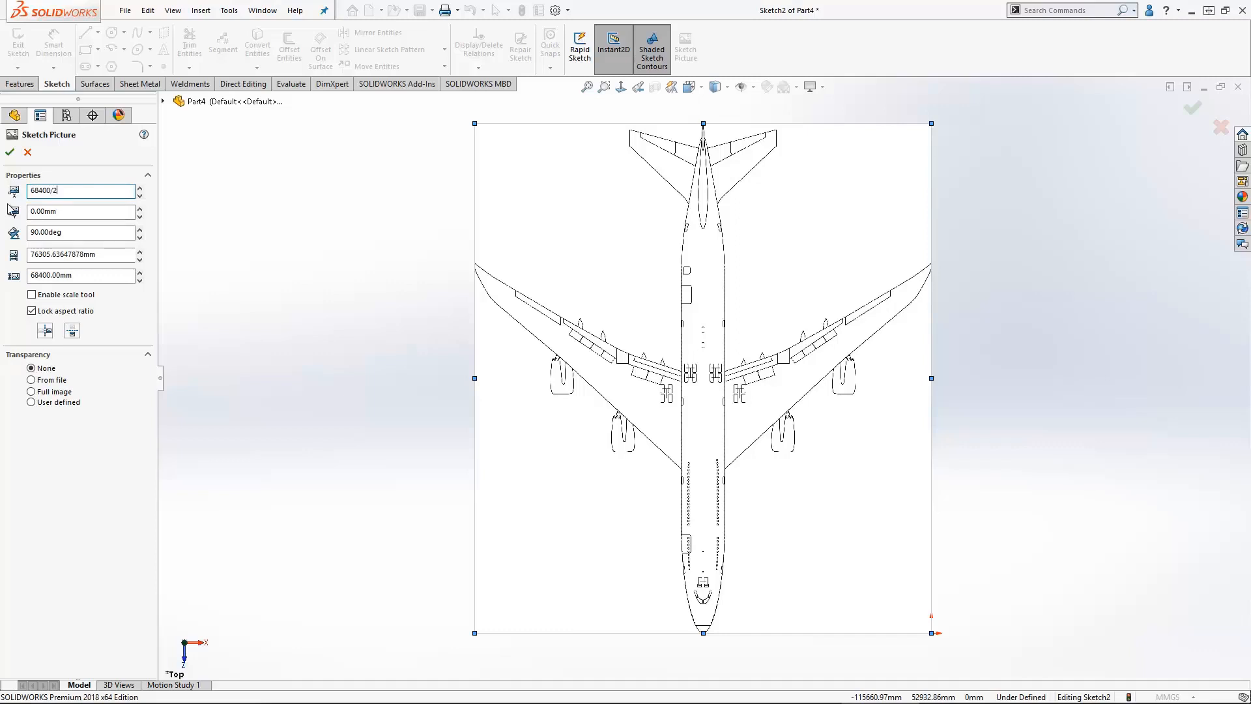
{"action": "key", "text": "Return"}
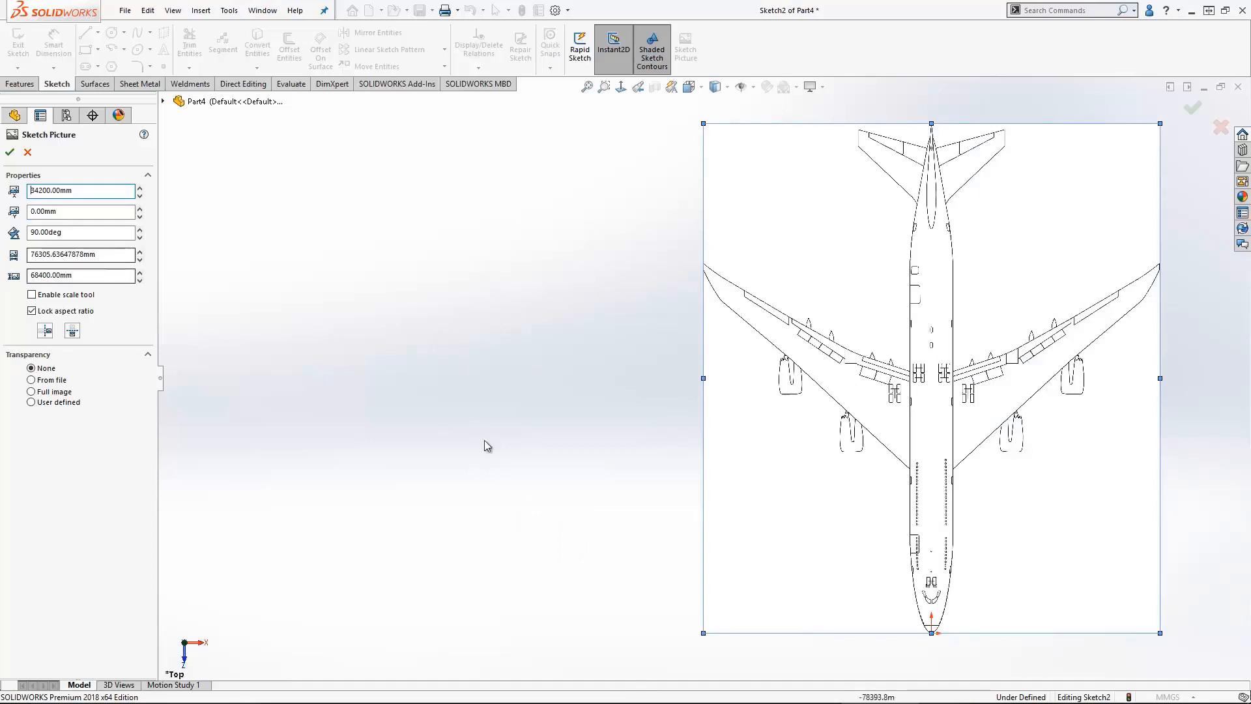
Step: Check the nose tip against the origin up close and unlock the top-view picture's aspect ratio
{"action": "scroll", "coordinate": [941, 631], "scroll_direction": "down", "scroll_amount": 10}
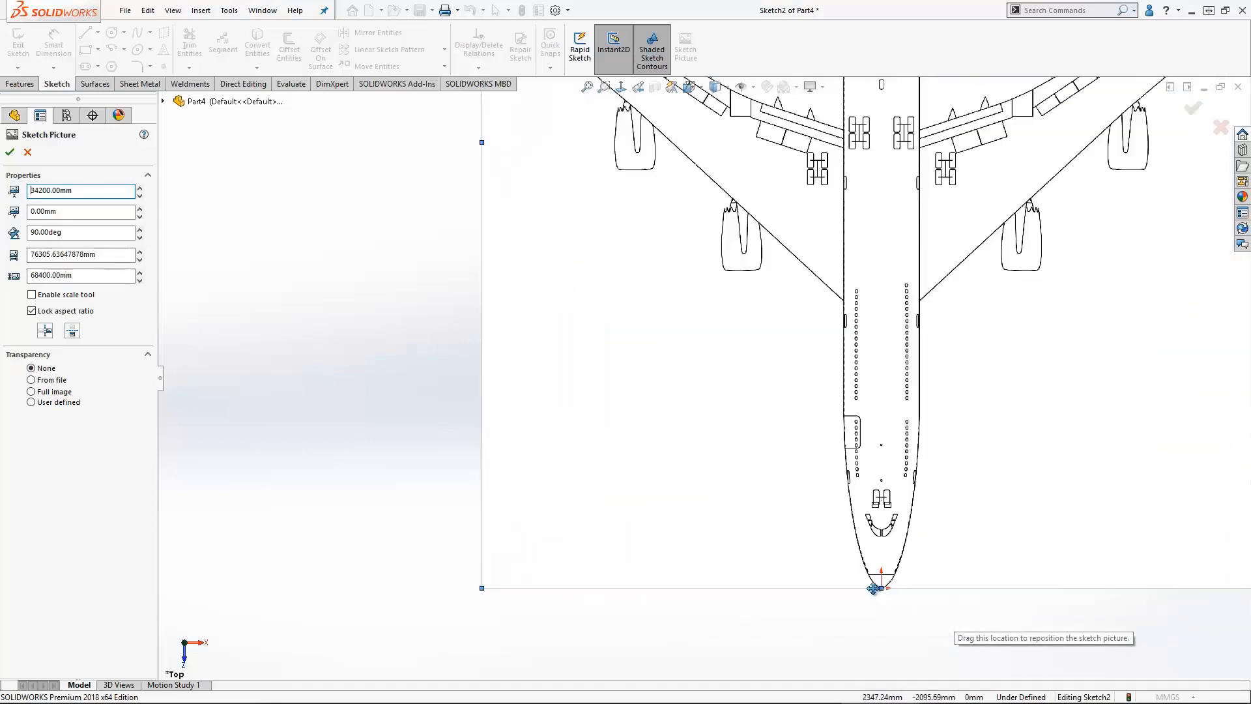
{"action": "scroll", "coordinate": [792, 507], "scroll_direction": "down", "scroll_amount": 4}
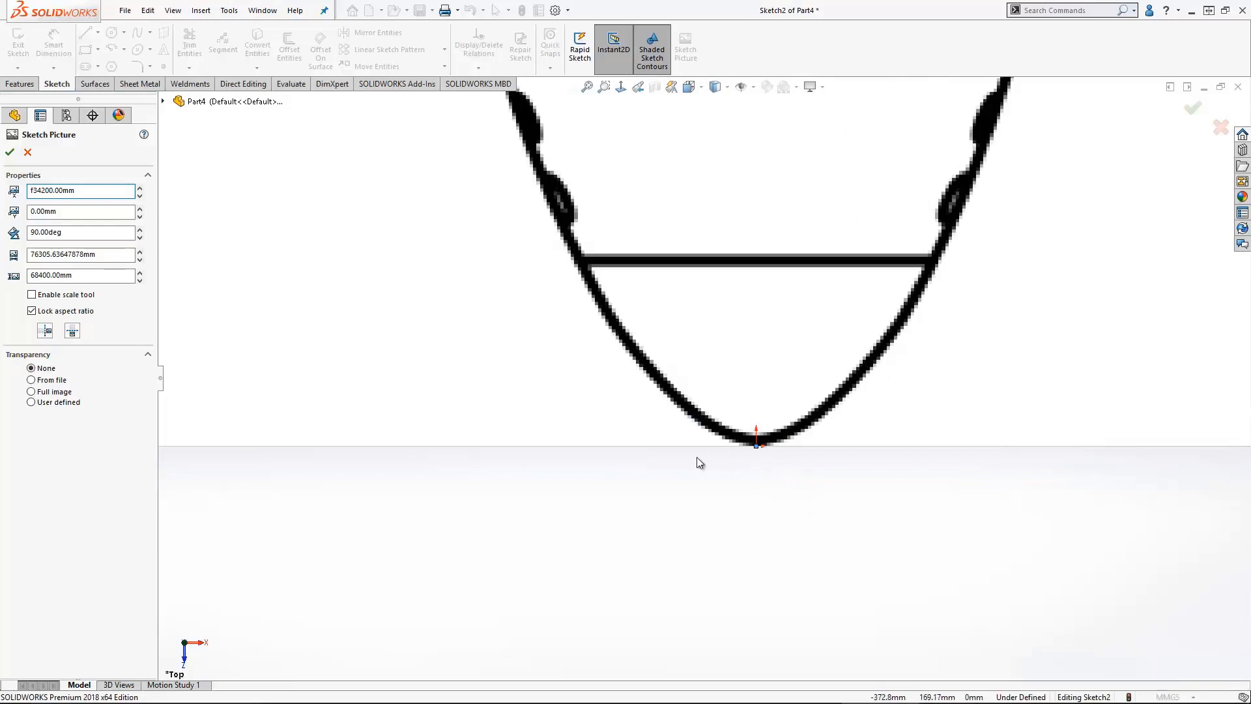
{"action": "left_click", "coordinate": [32, 311]}
{"action": "key", "text": "f"}
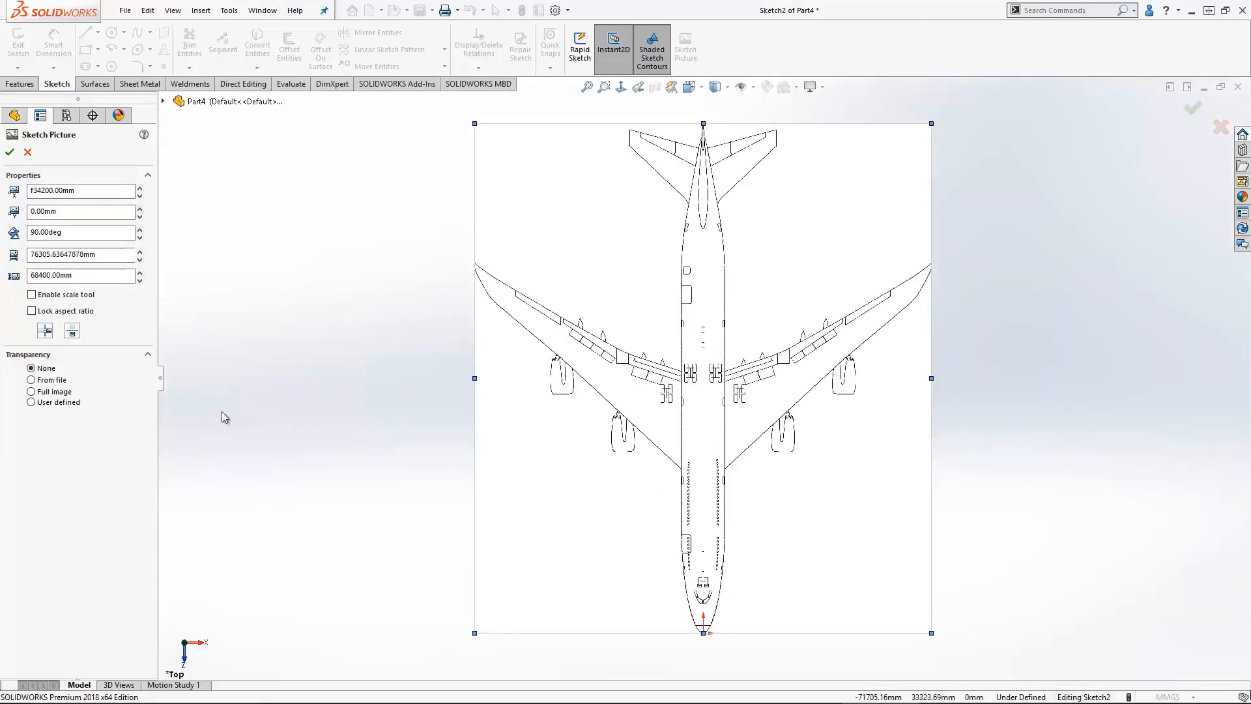
Step: Apply full-image transparency of 0.75 to the top-view picture, accept it, and exit the sketch
{"action": "left_click", "coordinate": [32, 391]}
{"action": "left_click", "coordinate": [130, 437]}
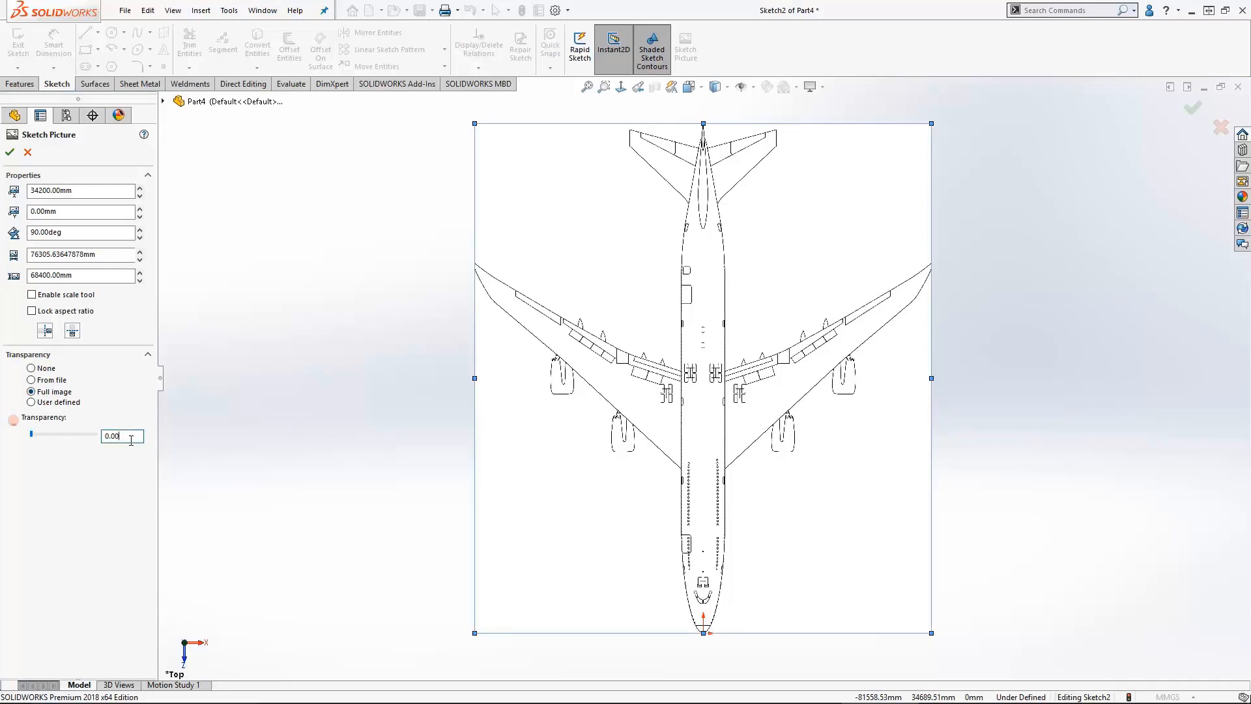
{"action": "key", "text": "Return"}
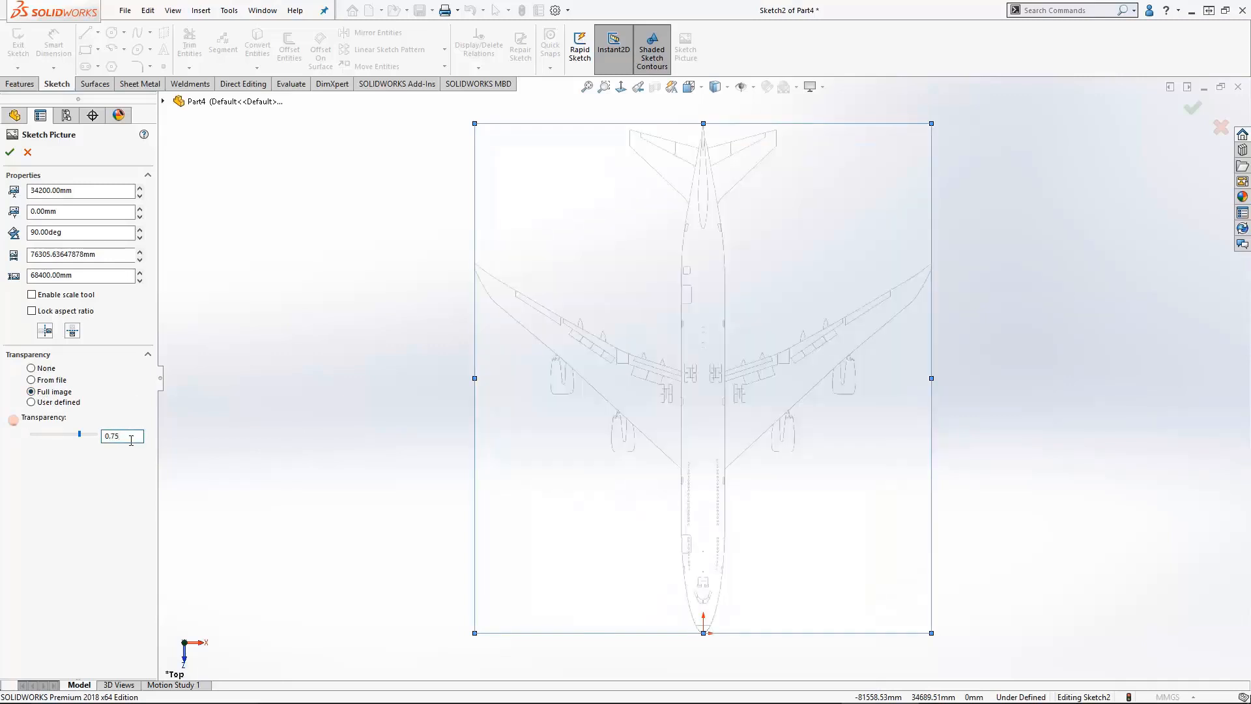
{"action": "left_click", "coordinate": [9, 152]}
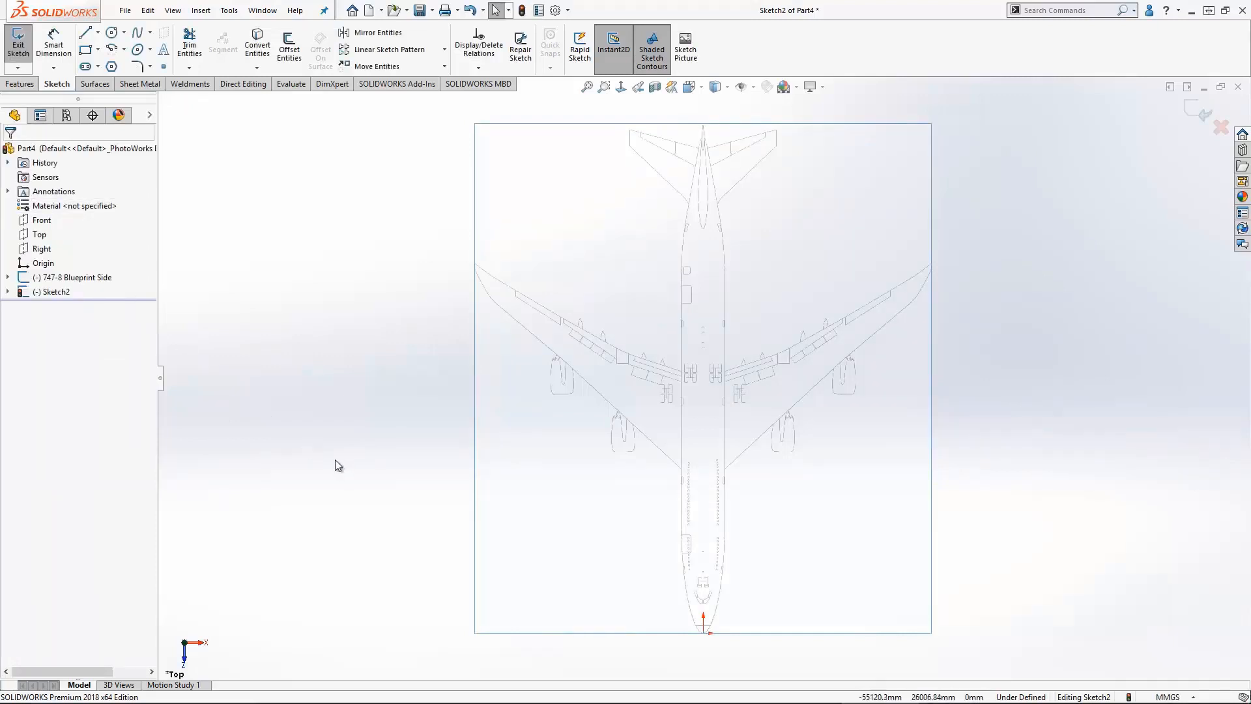
{"action": "mouse_move", "coordinate": [378, 546]}
{"action": "middle_mouse_down"}
{"action": "mouse_move", "coordinate": [363, 394]}
{"action": "mouse_move", "coordinate": [589, 670]}
{"action": "mouse_move", "coordinate": [534, 567]}
{"action": "mouse_move", "coordinate": [549, 576]}
{"action": "mouse_move", "coordinate": [696, 491]}
{"action": "mouse_move", "coordinate": [692, 467]}
{"action": "mouse_move", "coordinate": [740, 495]}
{"action": "mouse_move", "coordinate": [690, 495]}
{"action": "middle_mouse_up"}
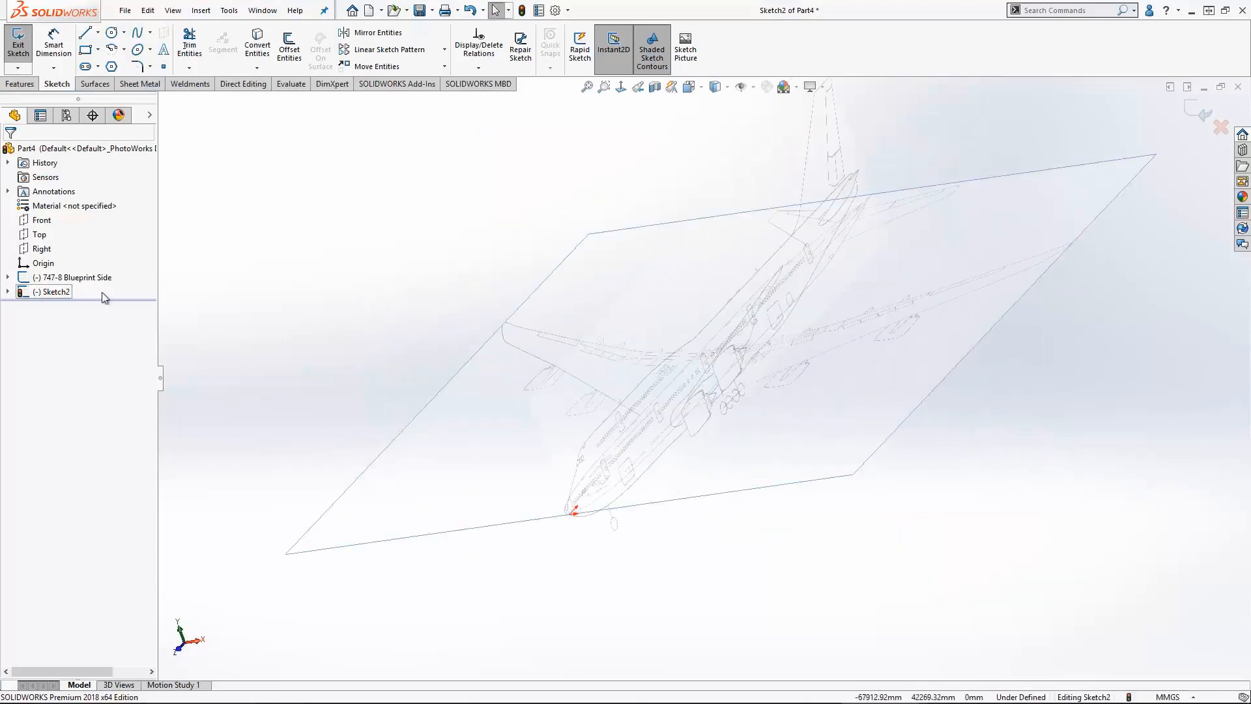
{"action": "left_click", "coordinate": [1188, 114]}
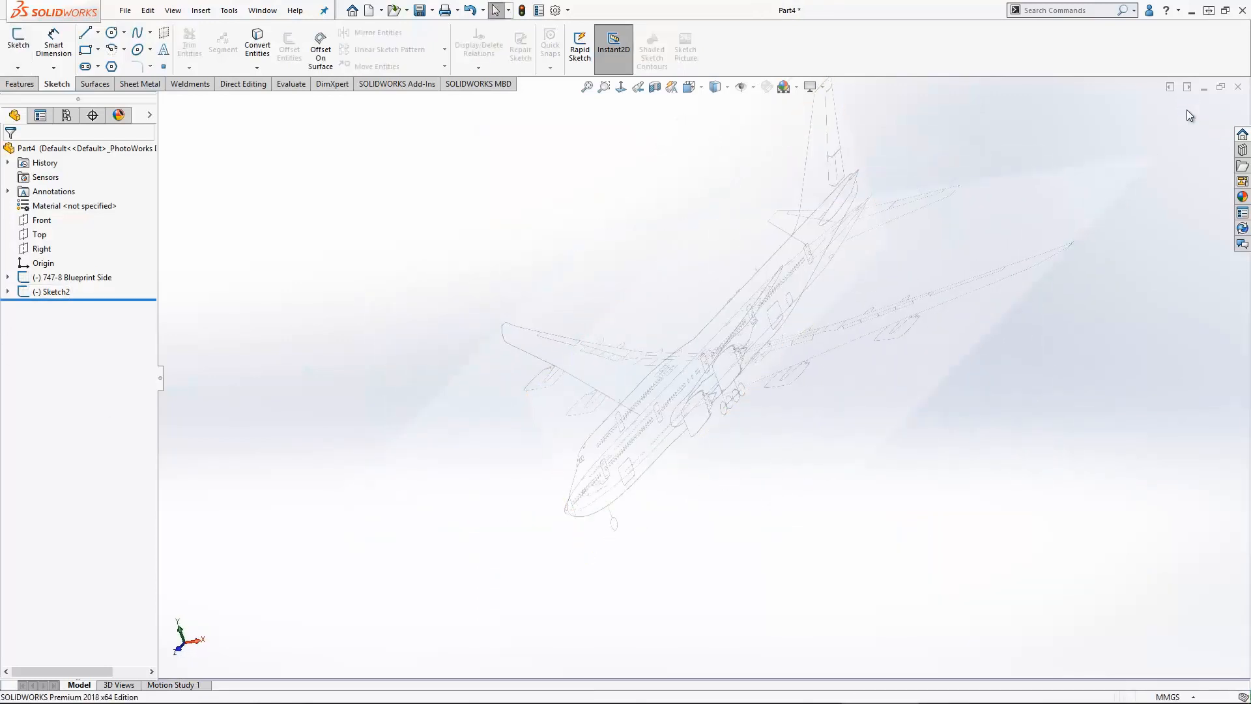
Step: Rename the top-view sketch as 747-8 Blueprint Top
{"action": "left_click", "coordinate": [59, 292]}
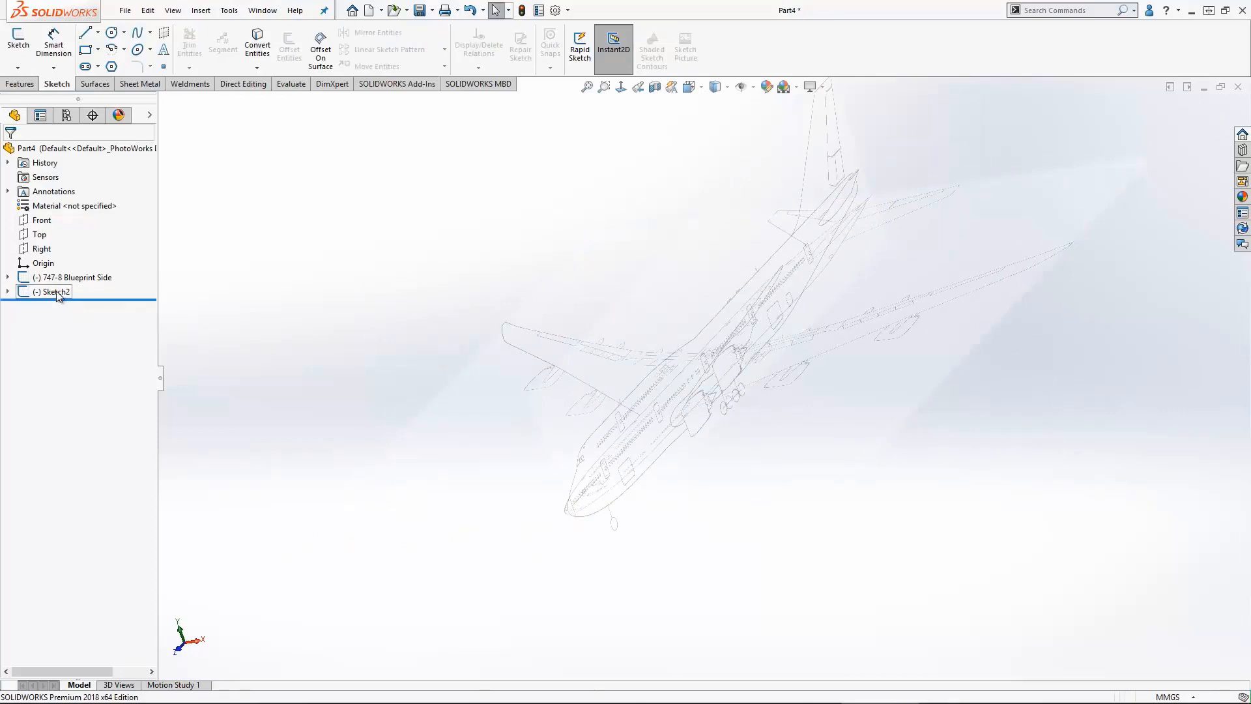
{"action": "left_click", "coordinate": [56, 291]}
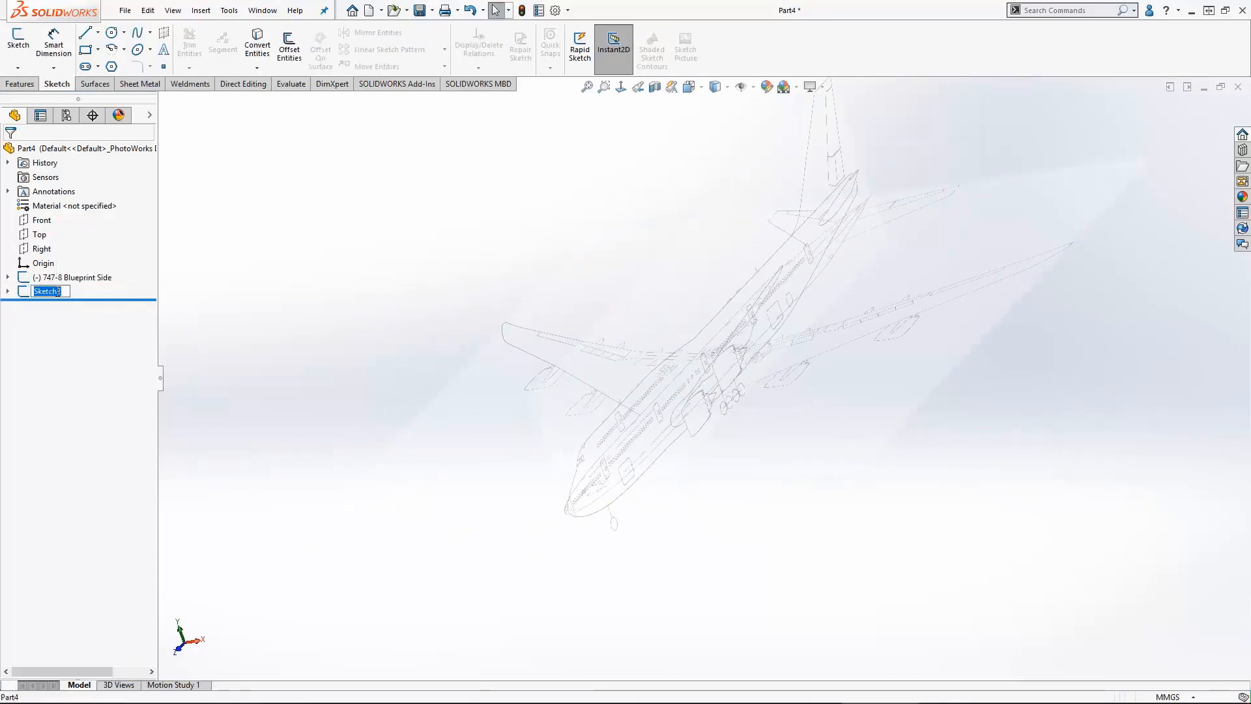
{"action": "type", "text": "747-8 Bl"}
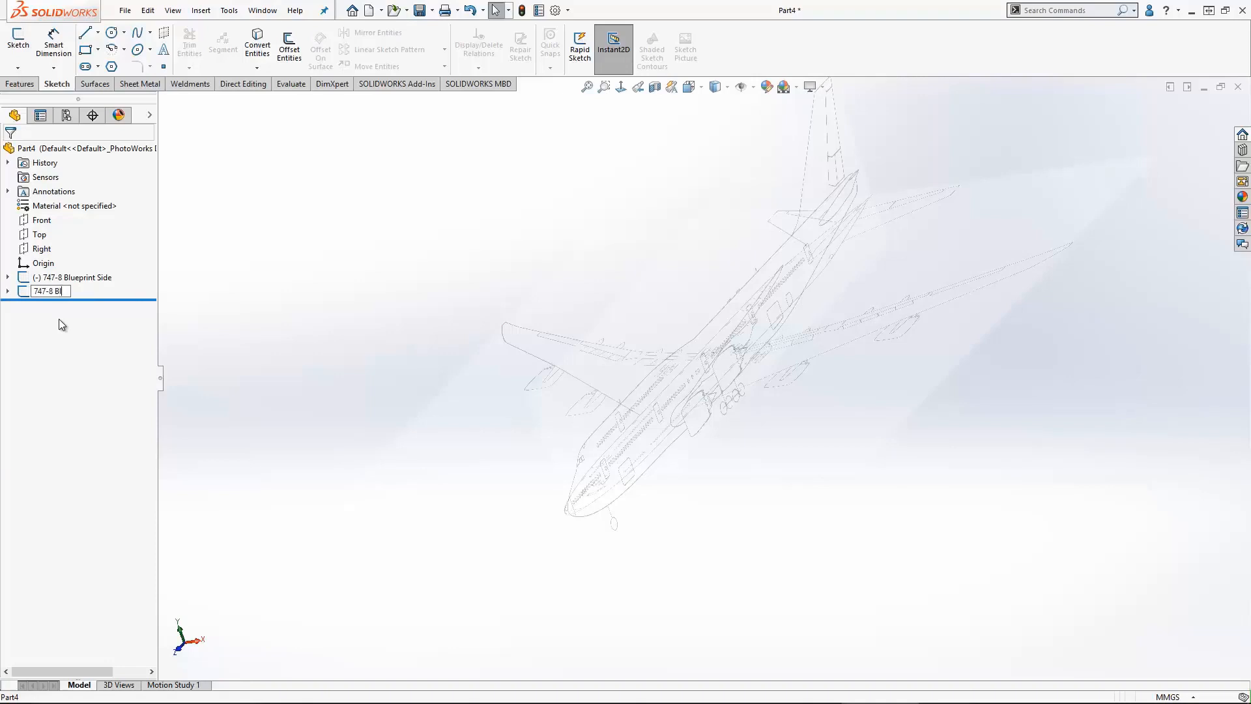
{"action": "type", "text": "ueprint Top"}
{"action": "key", "text": "Return"}
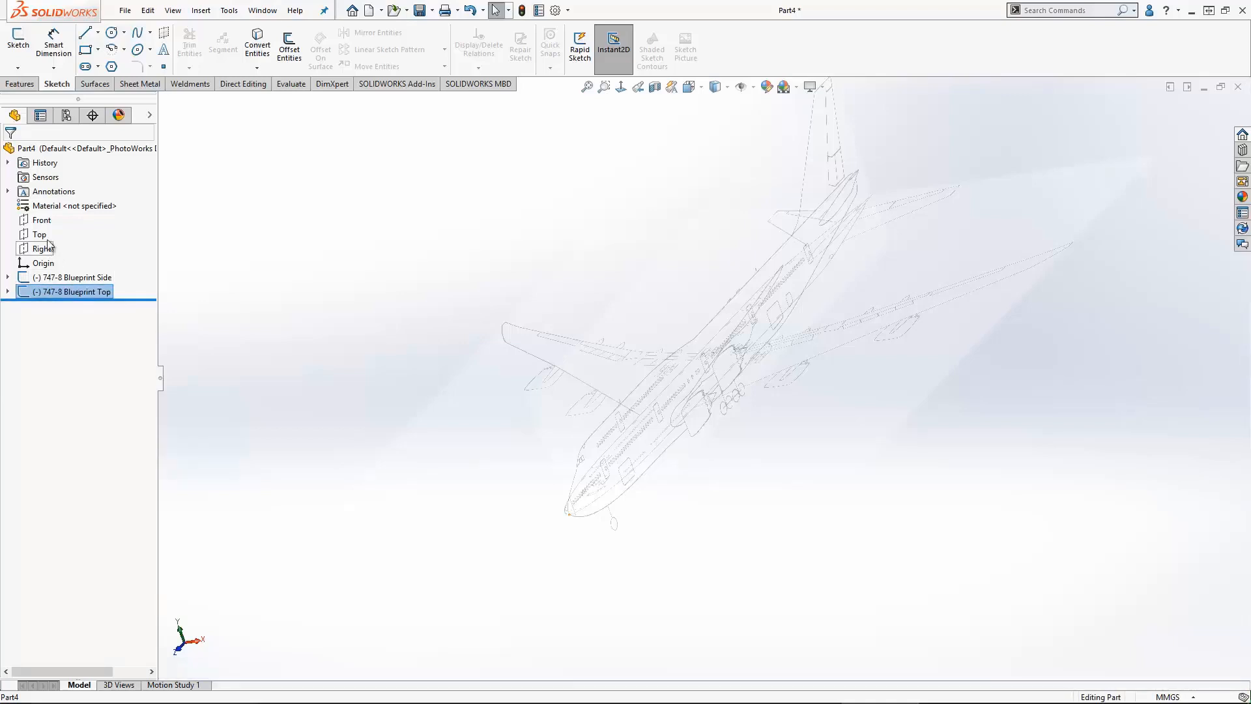
Step: Start a sketch on the Front plane and insert the Boeing 747-8 Frontview-68400mm image as a sketch picture
{"action": "left_click", "coordinate": [40, 222]}
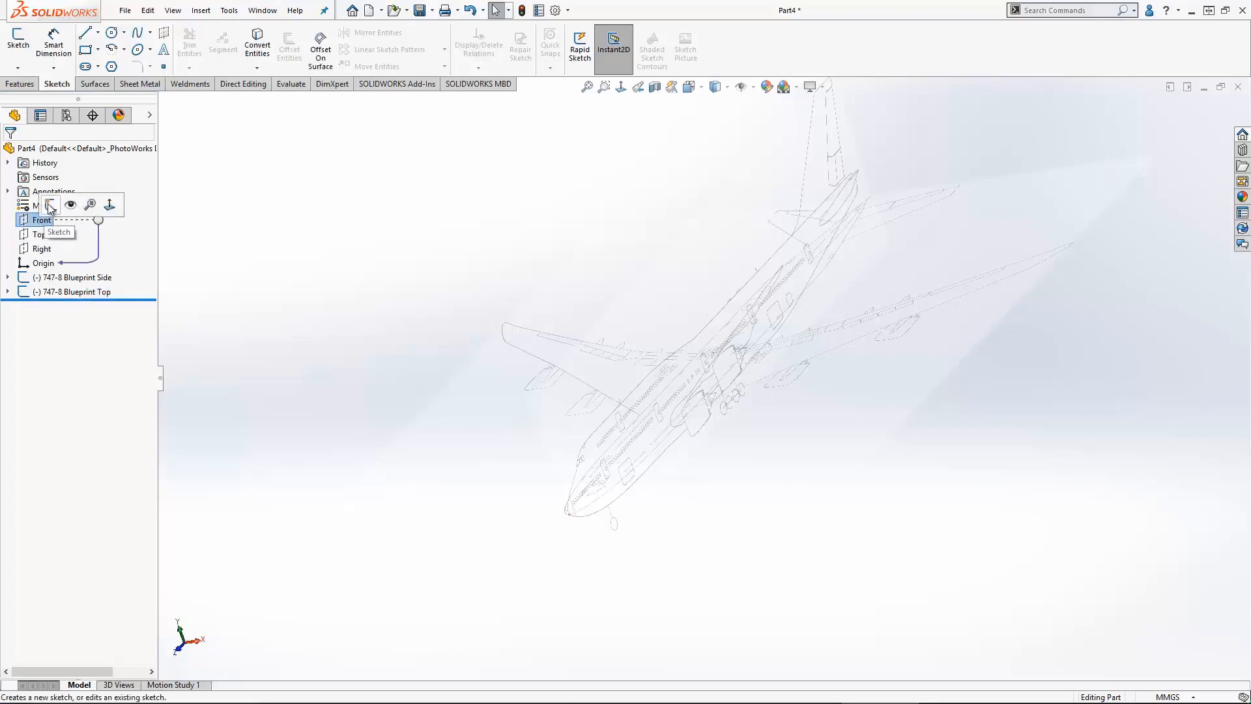
{"action": "left_click", "coordinate": [51, 205]}
{"action": "left_click", "coordinate": [229, 10]}
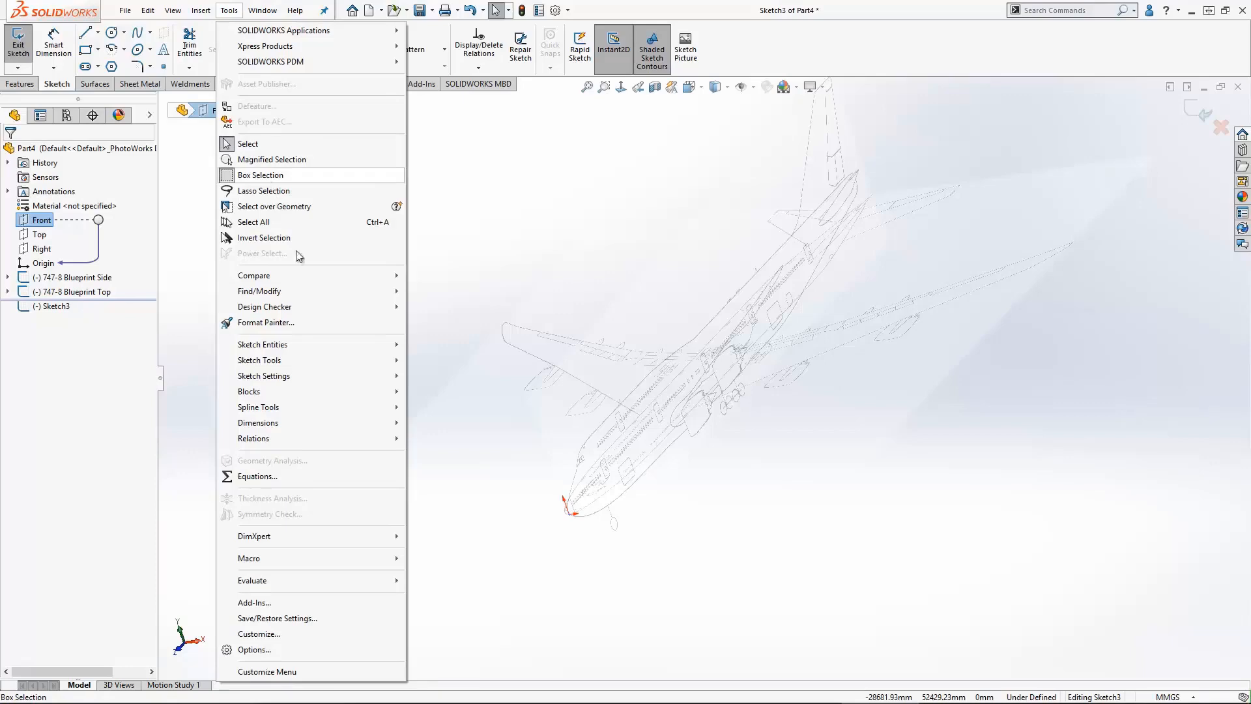
{"action": "mouse_move", "coordinate": [280, 360]}
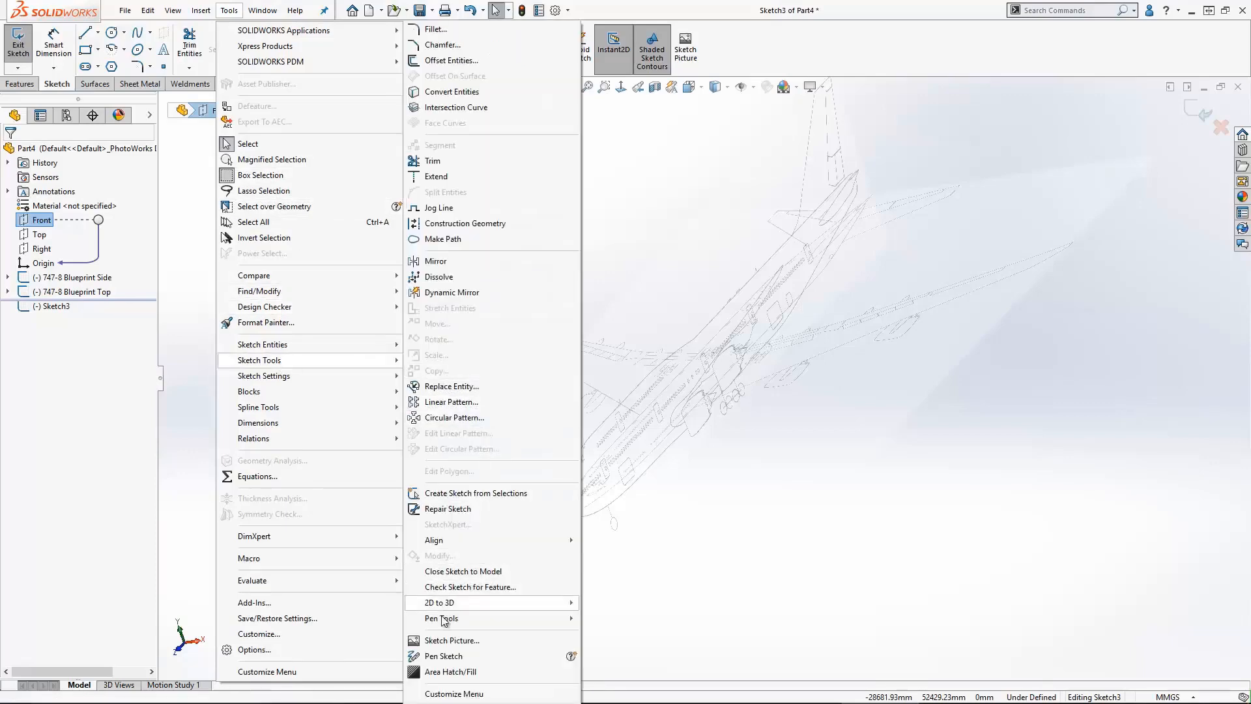
{"action": "left_click", "coordinate": [445, 641]}
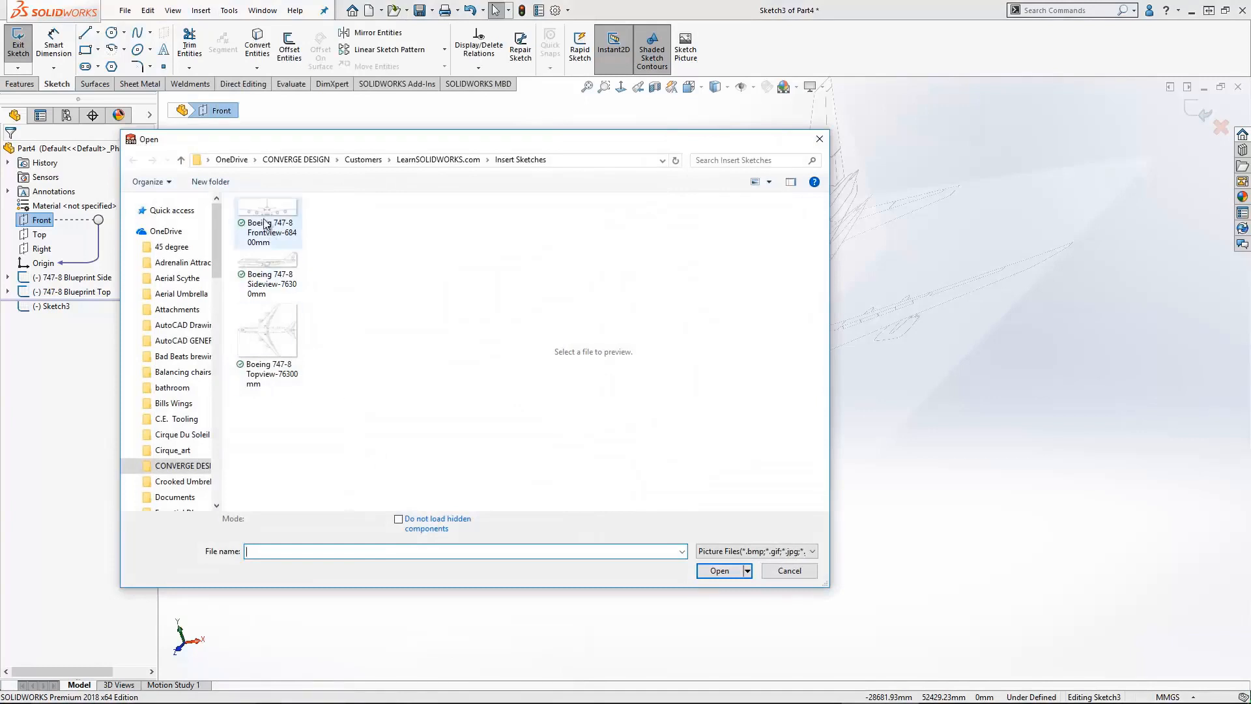
{"action": "left_click", "coordinate": [277, 234]}
{"action": "left_click", "coordinate": [702, 564]}
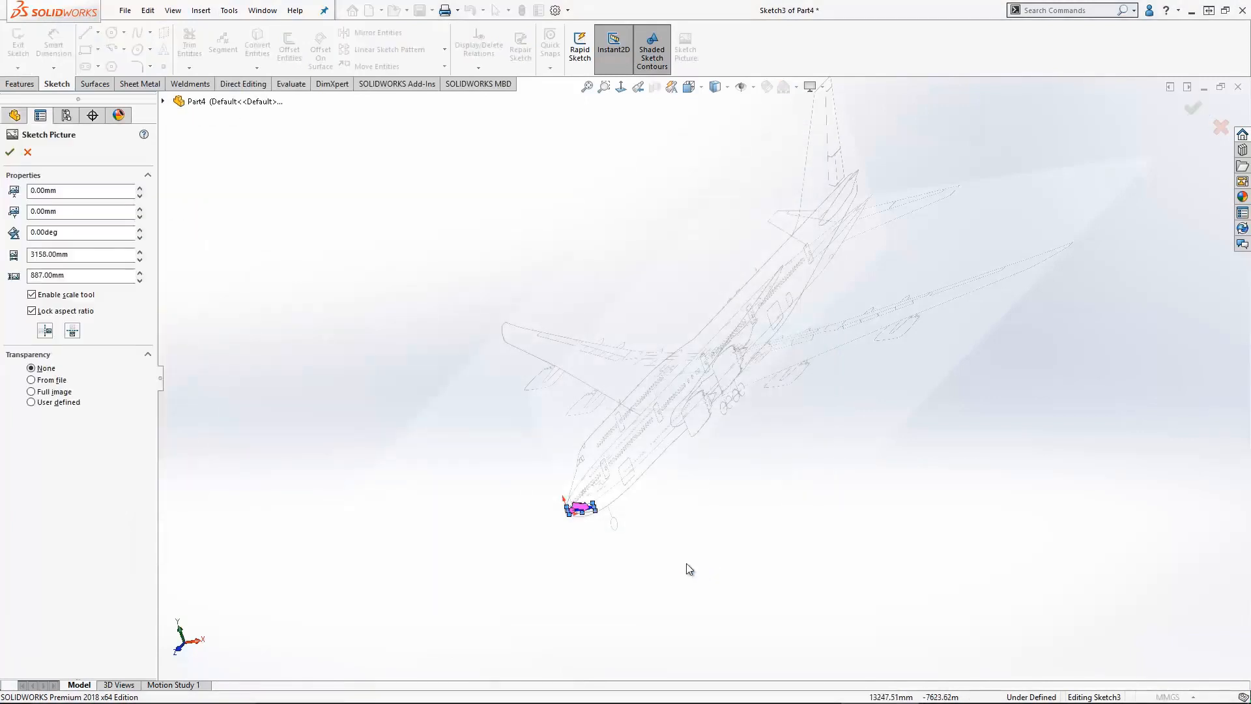
Step: Turn off the scale tool and set the front-view picture's width to 68400 mm with the aspect ratio locked
{"action": "scroll", "coordinate": [590, 518], "scroll_direction": "down", "scroll_amount": 4}
{"action": "scroll", "coordinate": [585, 497], "scroll_direction": "down", "scroll_amount": 6}
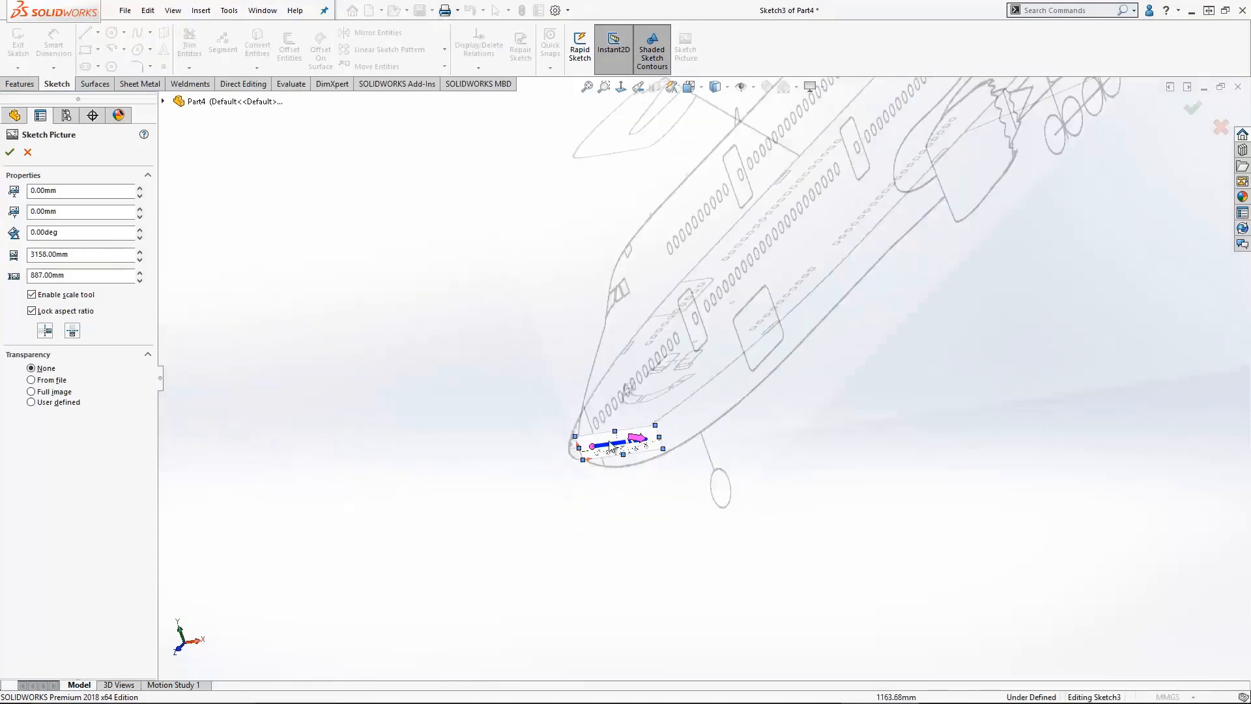
{"action": "mouse_move", "coordinate": [677, 412]}
{"action": "middle_mouse_down"}
{"action": "mouse_move", "coordinate": [664, 385]}
{"action": "mouse_move", "coordinate": [639, 385]}
{"action": "mouse_move", "coordinate": [663, 383]}
{"action": "mouse_move", "coordinate": [662, 346]}
{"action": "mouse_move", "coordinate": [631, 341]}
{"action": "mouse_move", "coordinate": [623, 355]}
{"action": "middle_mouse_up"}
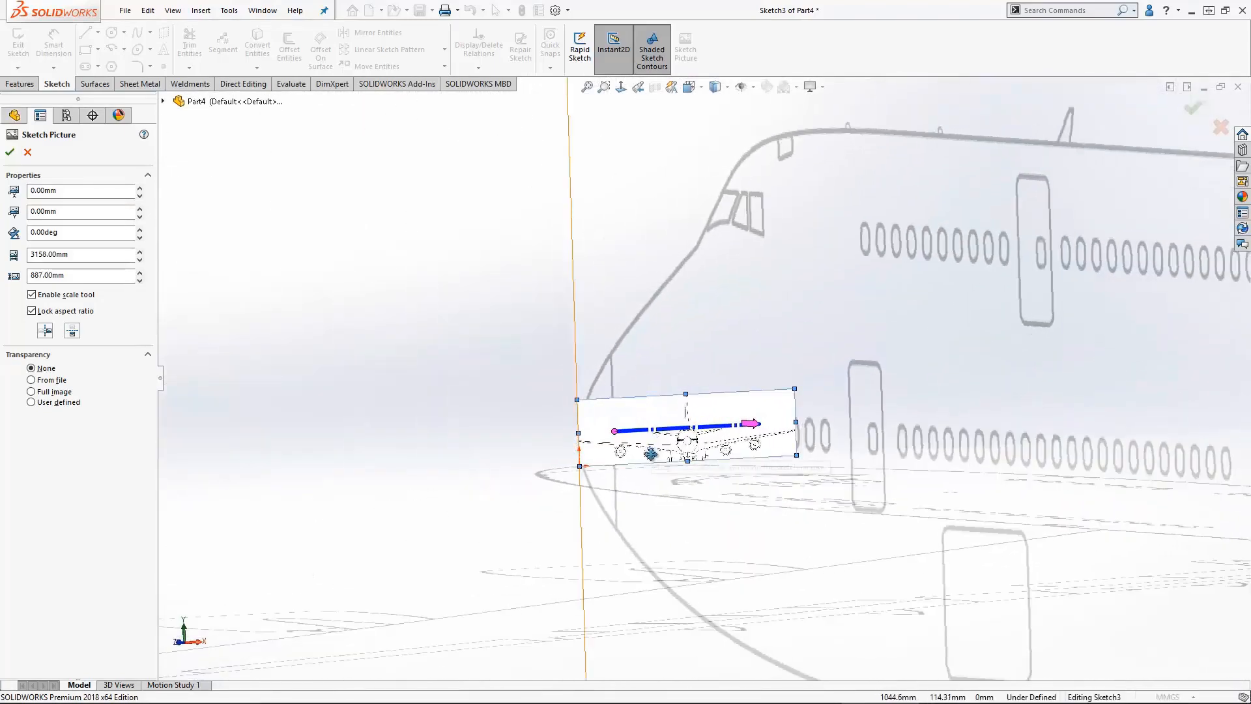
{"action": "scroll", "coordinate": [661, 446], "scroll_direction": "up", "scroll_amount": 2}
{"action": "scroll", "coordinate": [658, 449], "scroll_direction": "down", "scroll_amount": 4}
{"action": "middle_click_drag", "start_coordinate": [697, 402], "coordinate": [698, 424]}
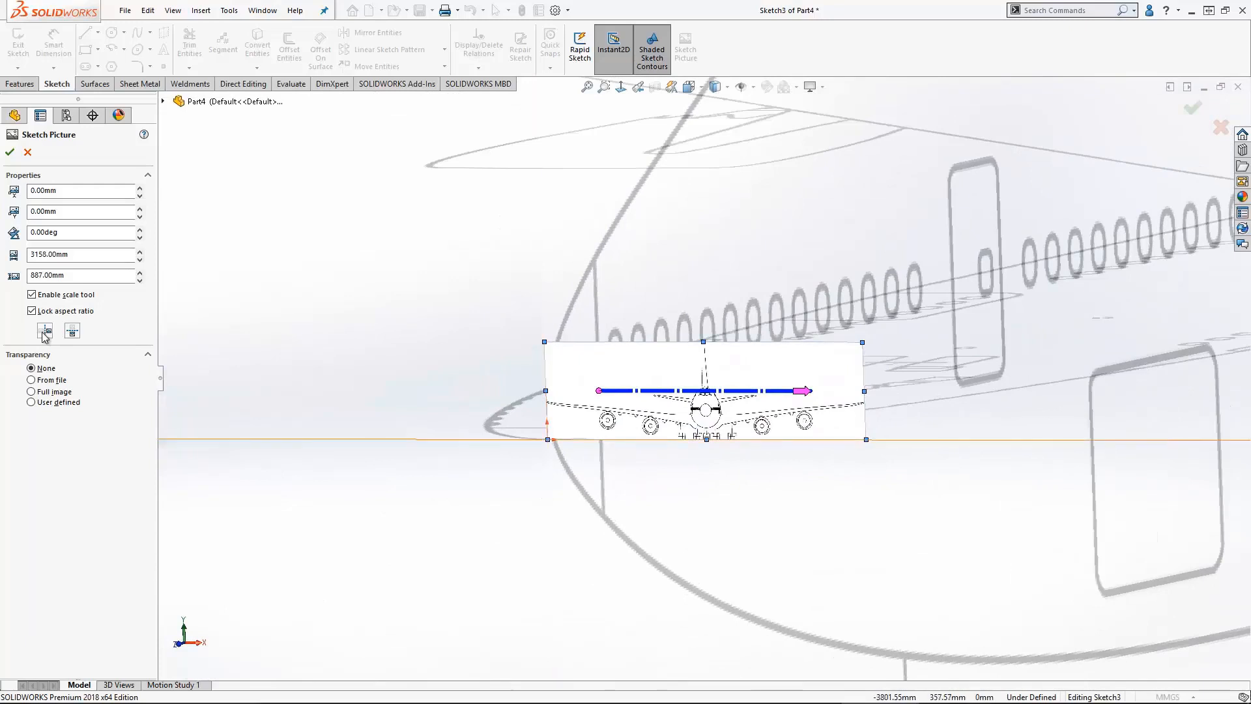
{"action": "left_click", "coordinate": [32, 295]}
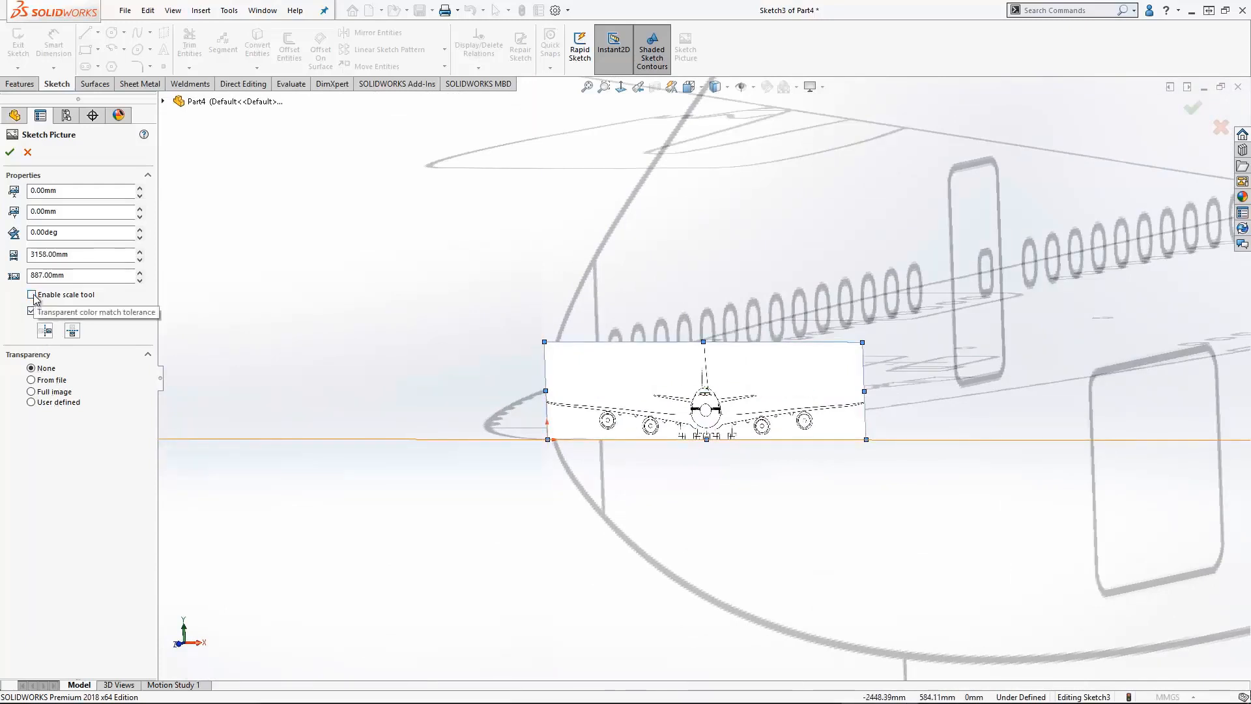
{"action": "double_click", "coordinate": [75, 254]}
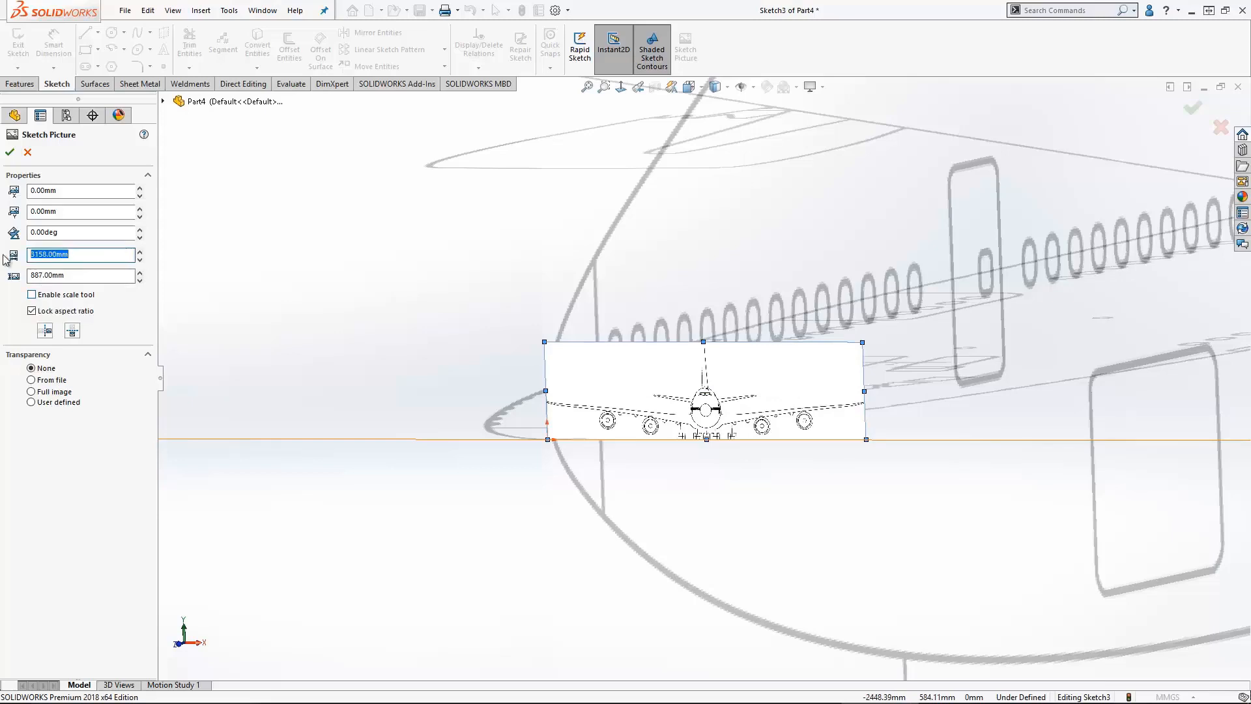
{"action": "type", "text": "68400"}
{"action": "key", "text": "Return"}
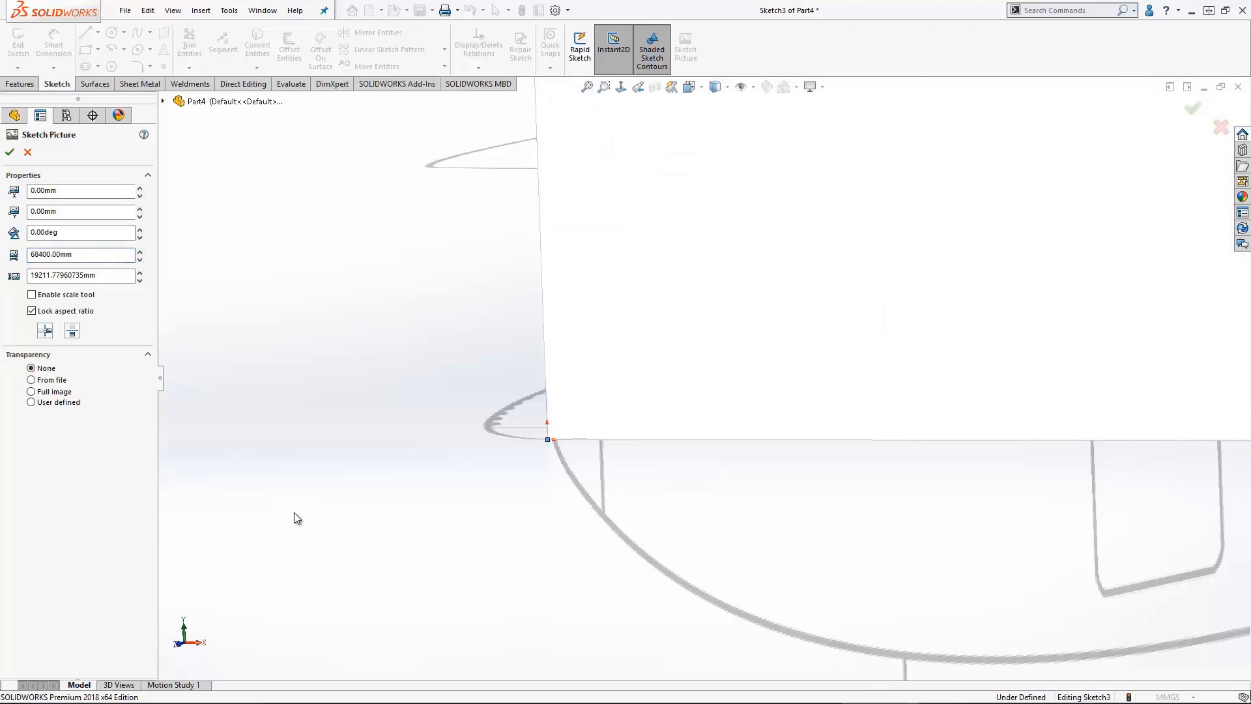
Step: Centre the front-view picture horizontally on the origin by calculating 68400/2 and making its X position -34200 mm
{"action": "key", "text": "f"}
{"action": "left_click_drag", "start_coordinate": [545, 455], "coordinate": [777, 447]}
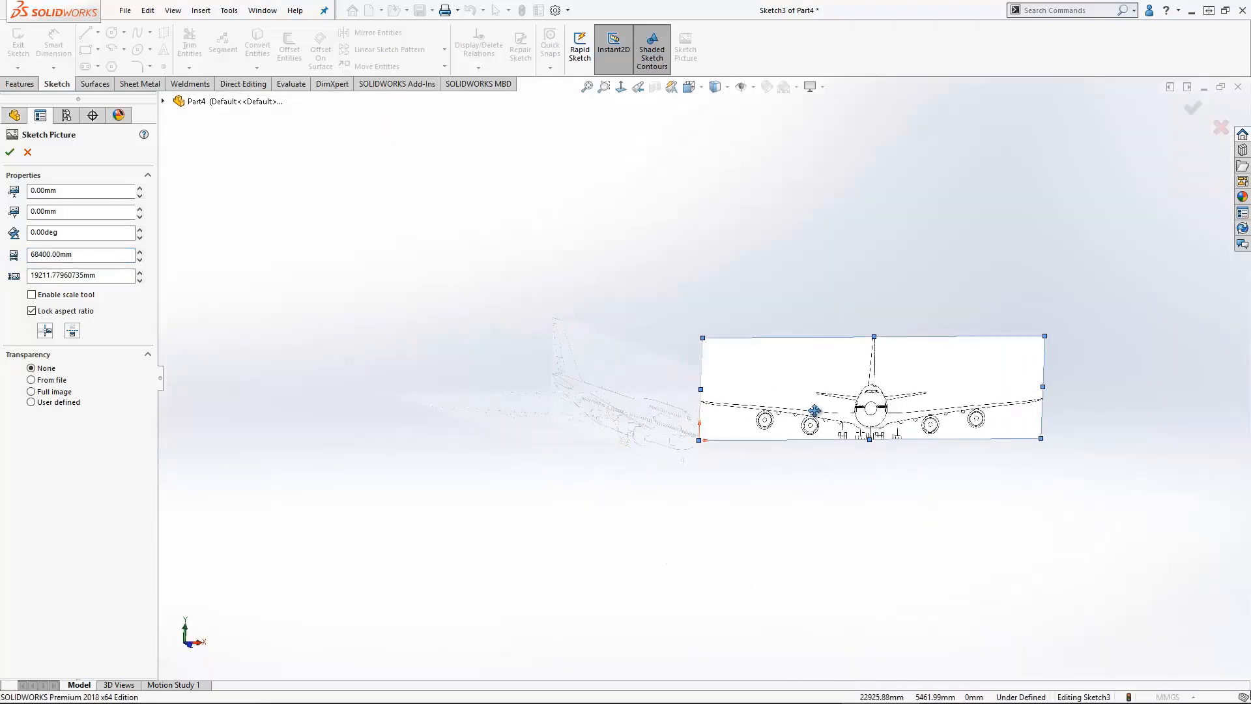
{"action": "scroll", "coordinate": [815, 411], "scroll_direction": "down", "scroll_amount": 2}
{"action": "middle_click_drag", "start_coordinate": [815, 411], "coordinate": [835, 452]}
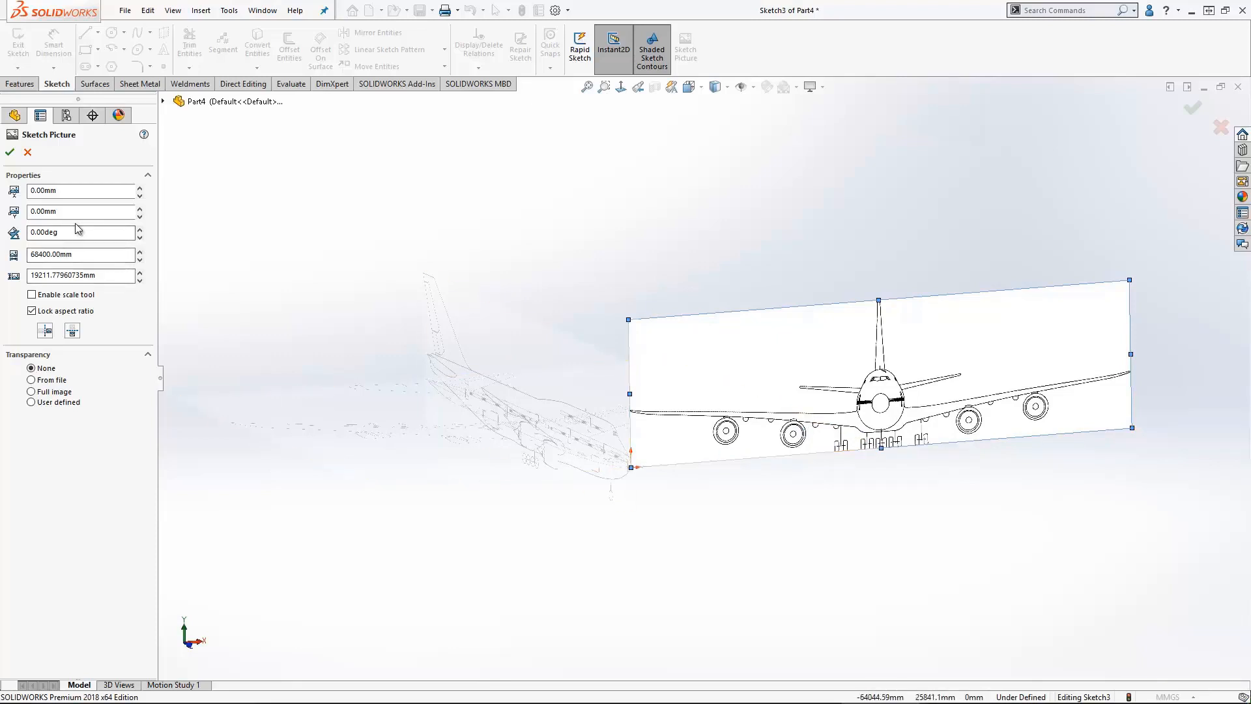
{"action": "left_click_drag", "start_coordinate": [71, 191], "coordinate": [19, 189]}
{"action": "type", "text": "684"}
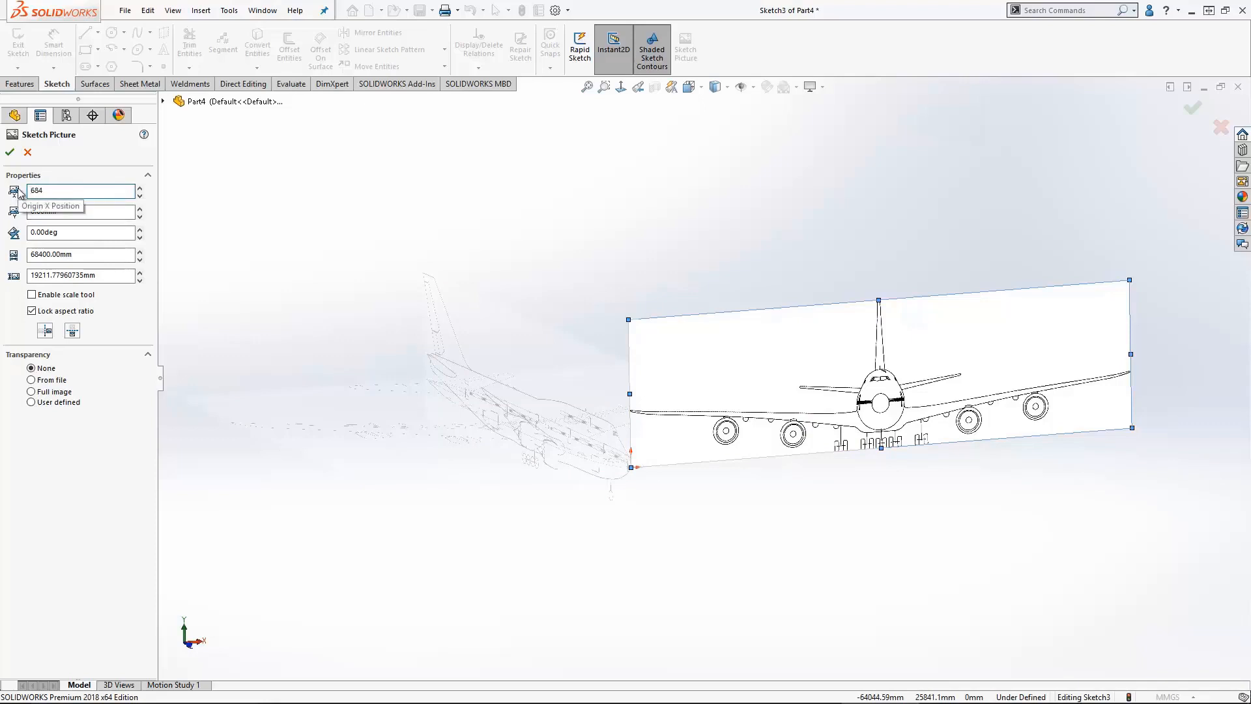
{"action": "type", "text": "00/2"}
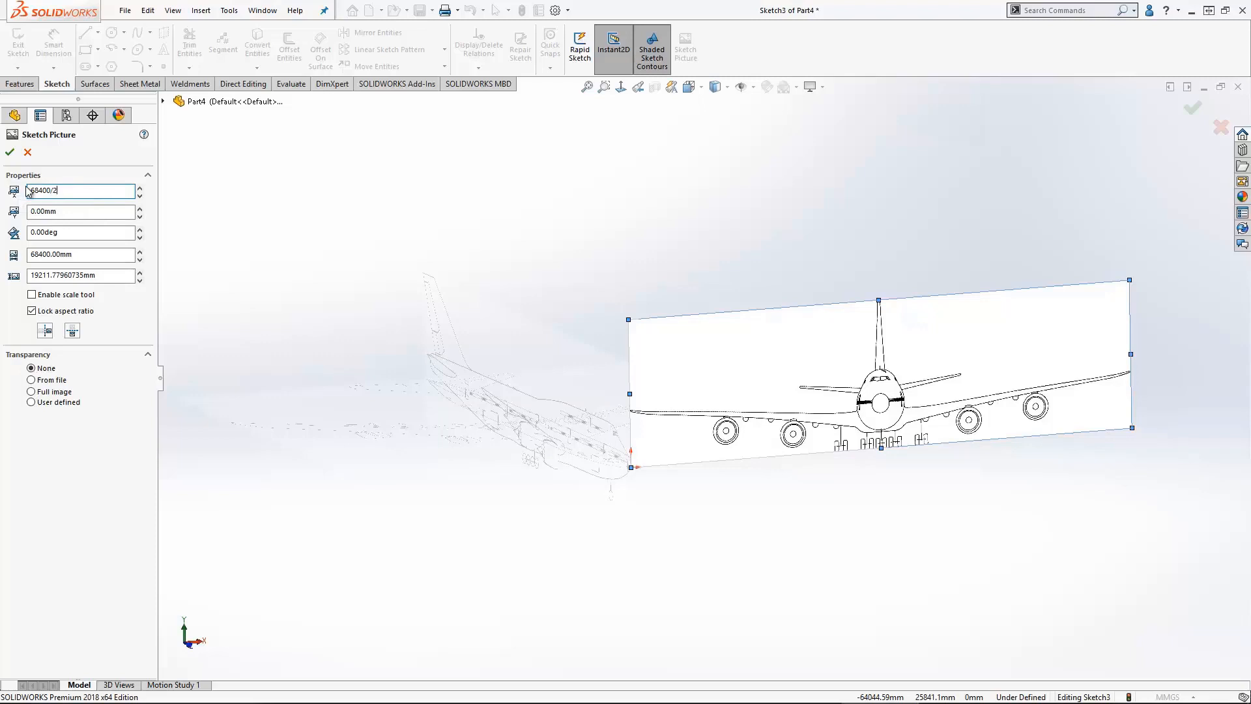
{"action": "key", "text": "Return"}
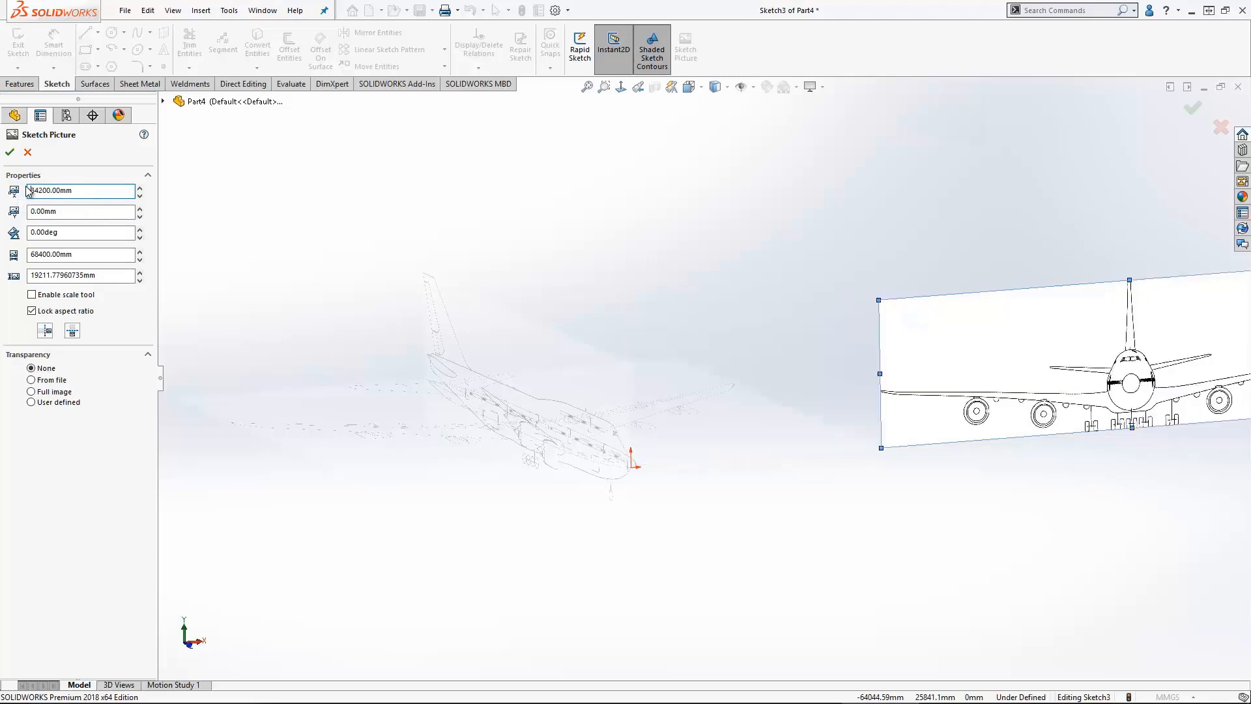
{"action": "type", "text": "-"}
{"action": "key", "text": "Return"}
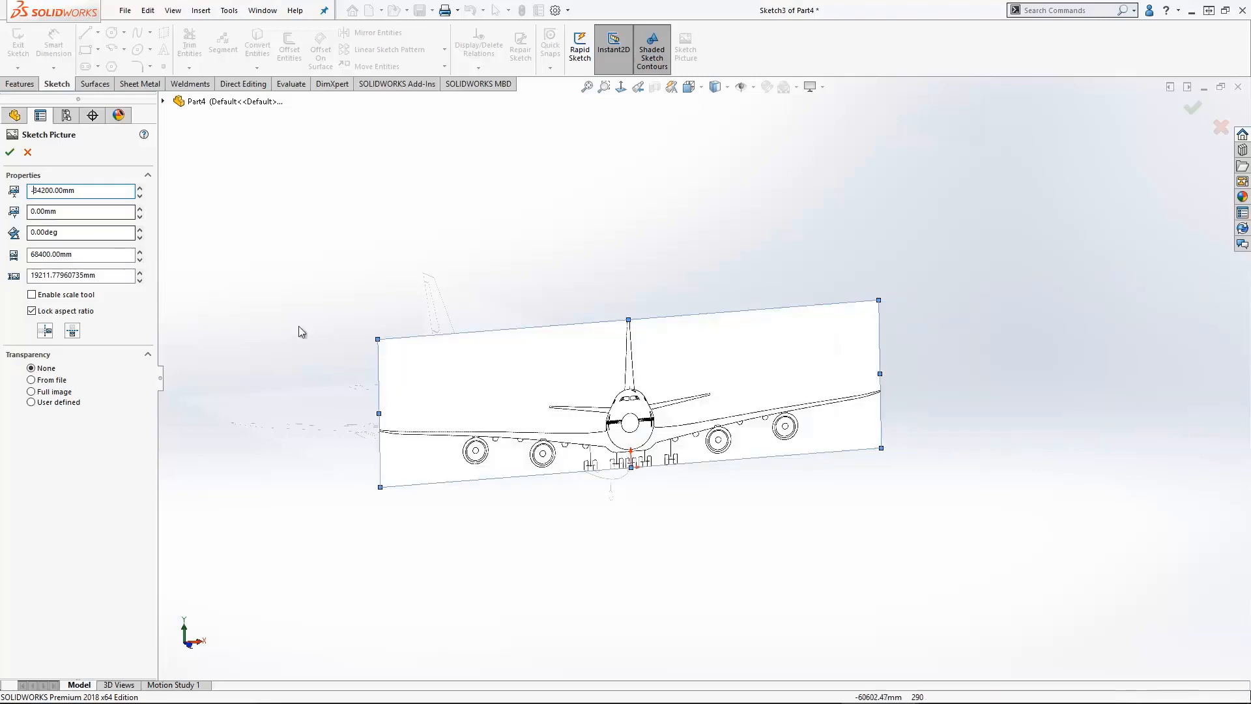
Step: Compare the front-view picture's height with the side view and set its Y position to -5800 mm
{"action": "scroll", "coordinate": [624, 456], "scroll_direction": "down", "scroll_amount": 4}
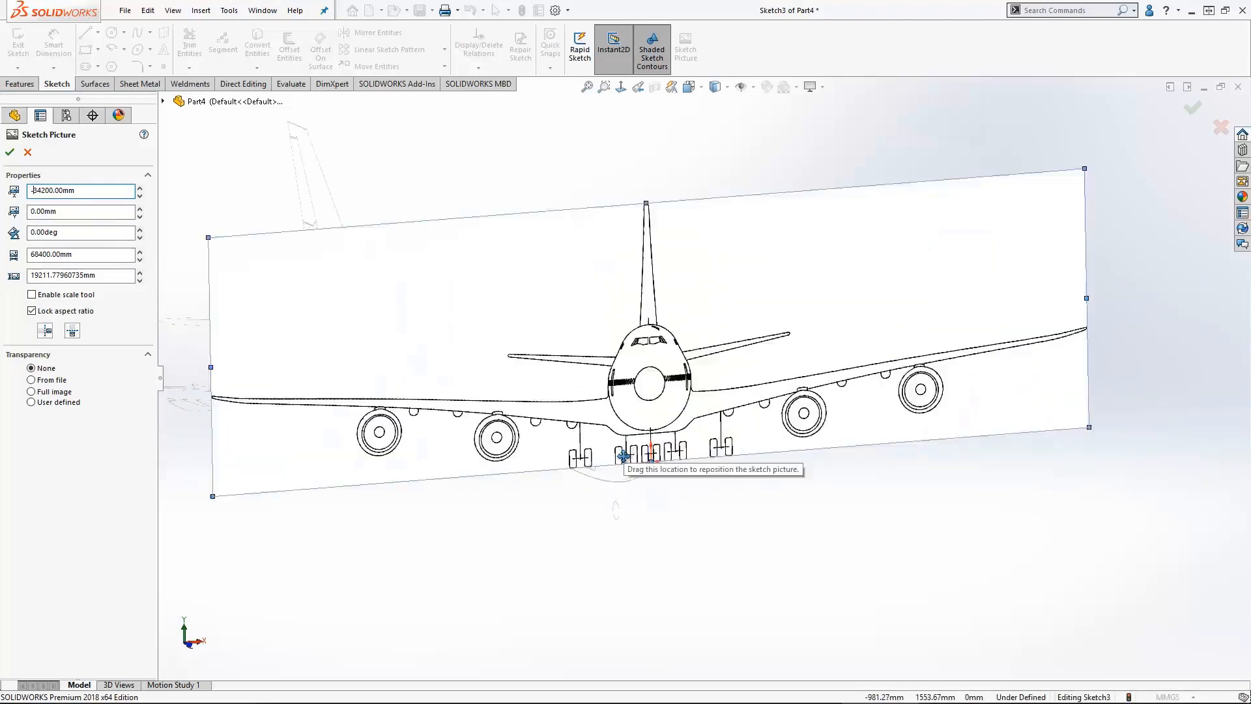
{"action": "mouse_move", "coordinate": [636, 451]}
{"action": "middle_mouse_down"}
{"action": "mouse_move", "coordinate": [733, 423]}
{"action": "mouse_move", "coordinate": [593, 424]}
{"action": "middle_mouse_up"}
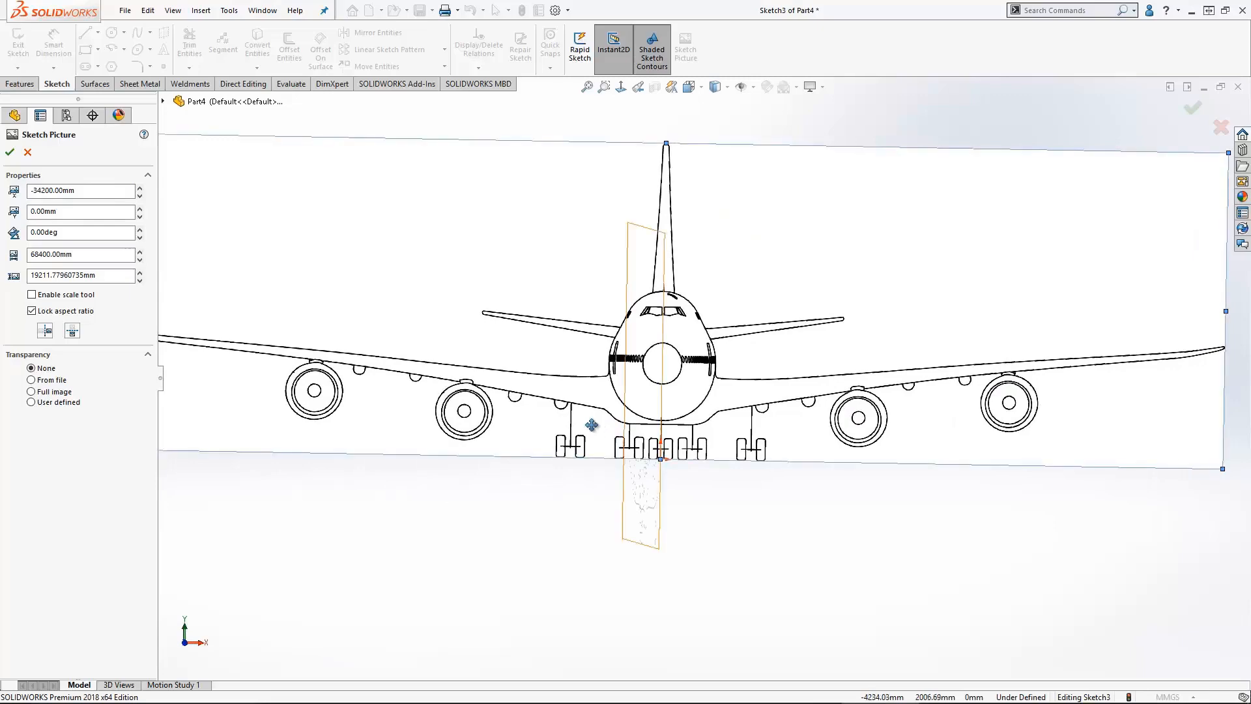
{"action": "middle_click_drag", "start_coordinate": [542, 434], "coordinate": [624, 435]}
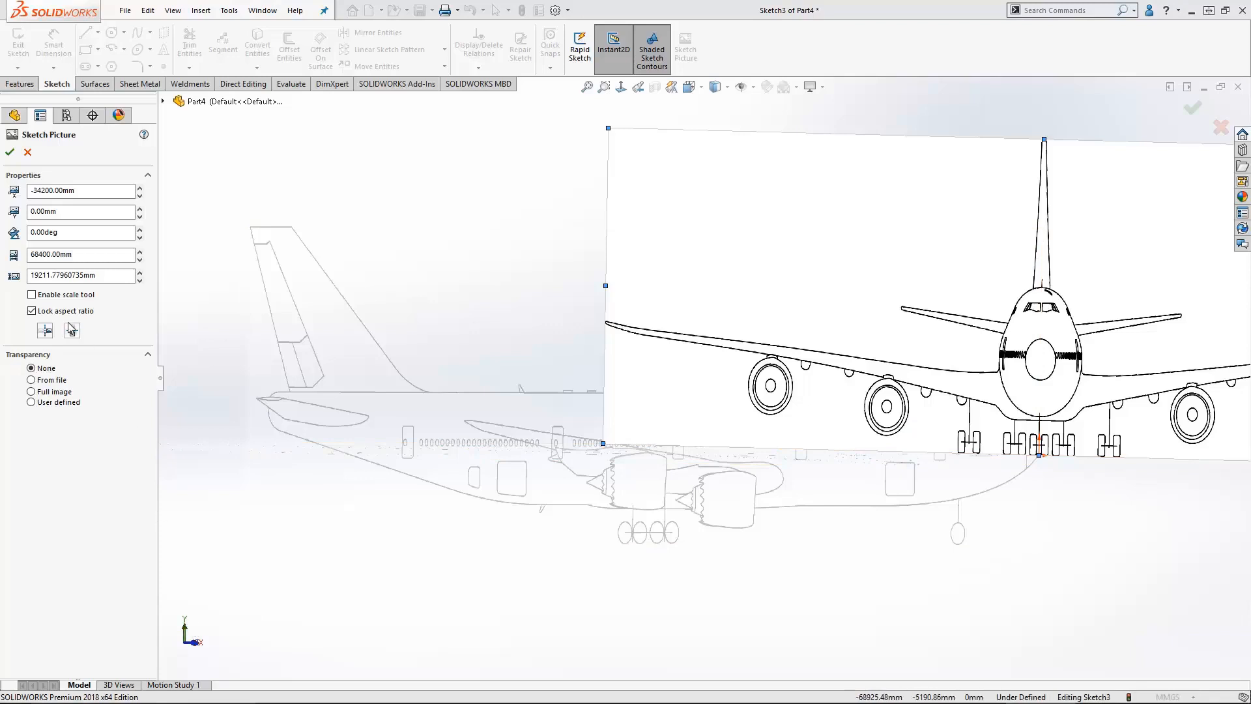
{"action": "double_click", "coordinate": [46, 211]}
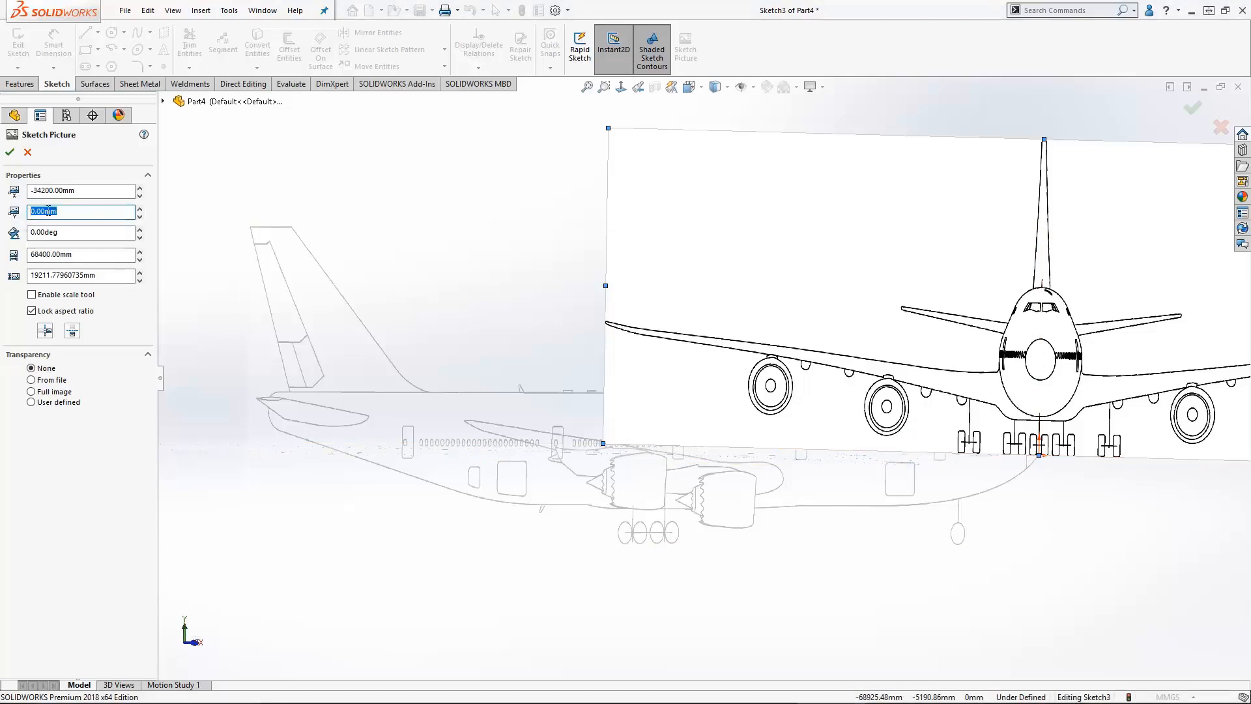
{"action": "type", "text": "-5800"}
{"action": "key", "text": "Return"}
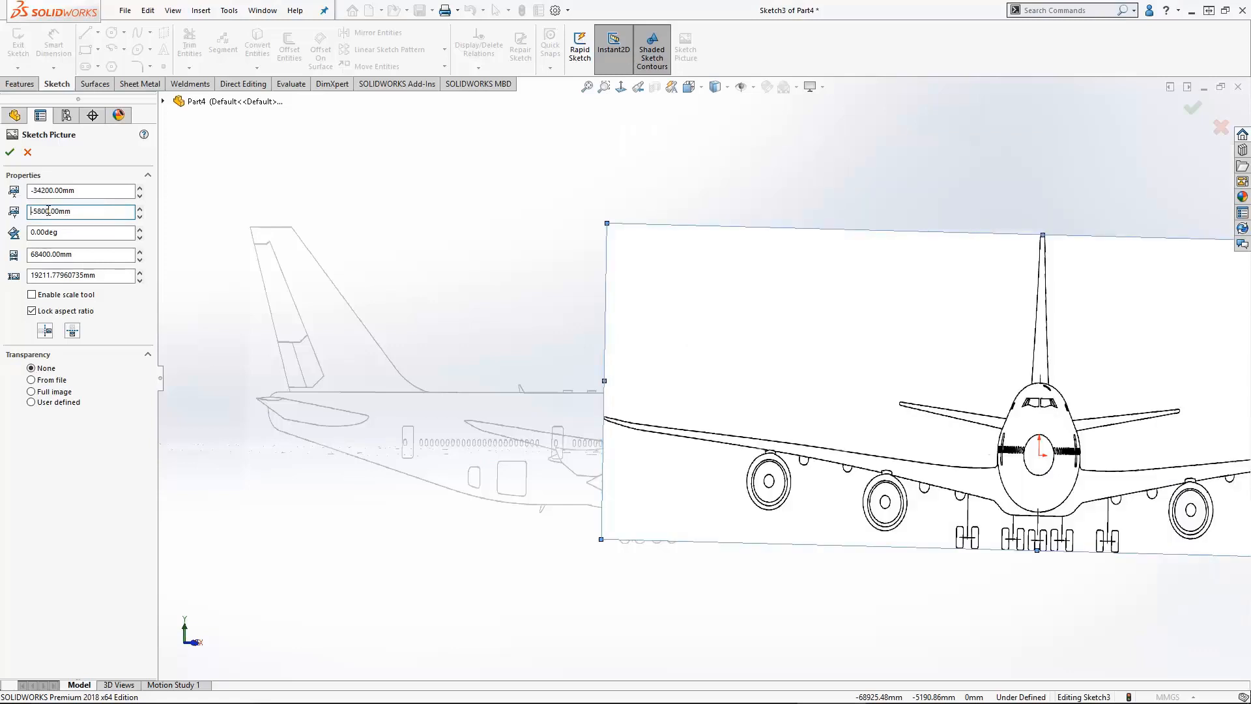
Step: Apply full-image transparency of 0.75 to the front-view picture, accept it, and exit the sketch
{"action": "left_click", "coordinate": [31, 391]}
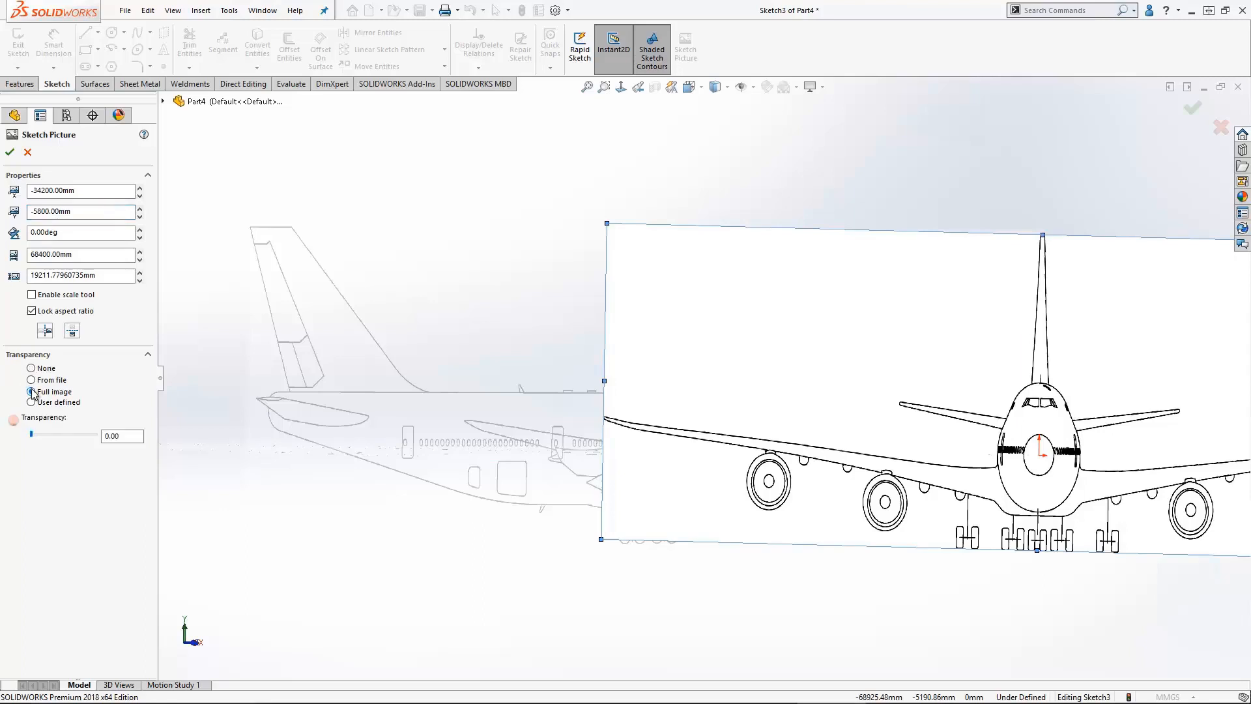
{"action": "left_click", "coordinate": [130, 439]}
{"action": "key", "text": "BackSpace"}
{"action": "key", "text": "BackSpace"}
{"action": "type", "text": "75"}
{"action": "key", "text": "Return"}
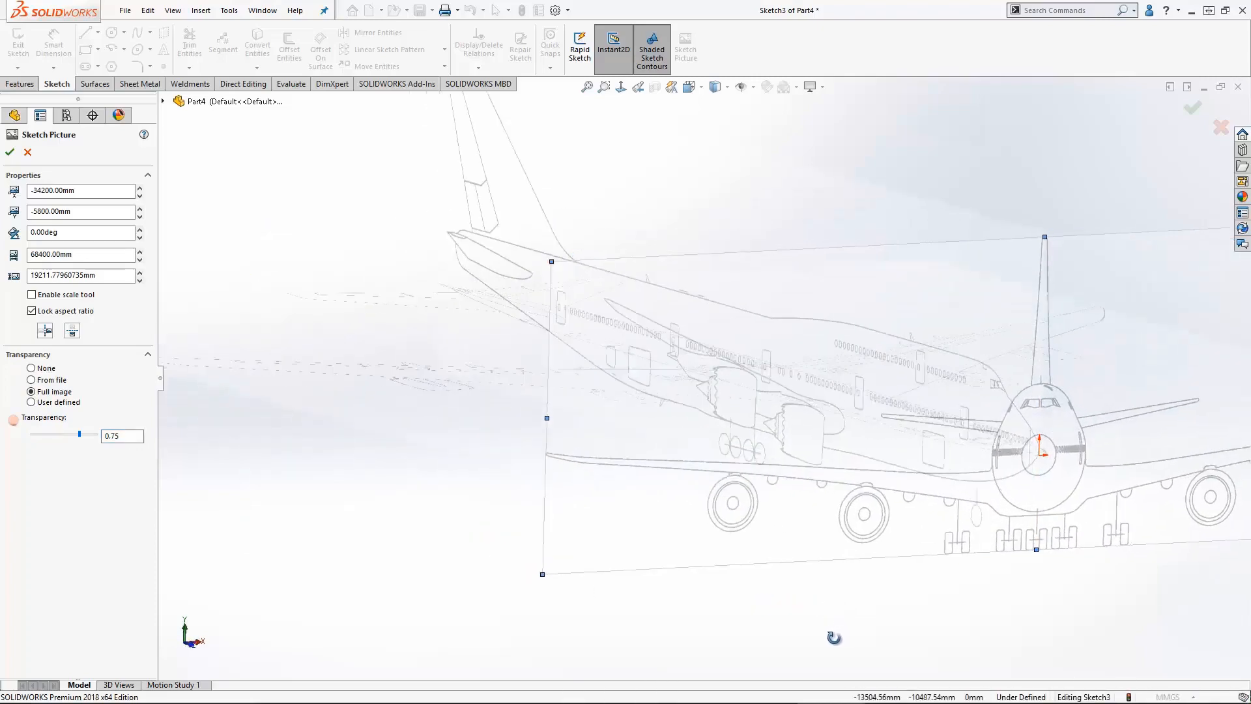
{"action": "left_click", "coordinate": [10, 152]}
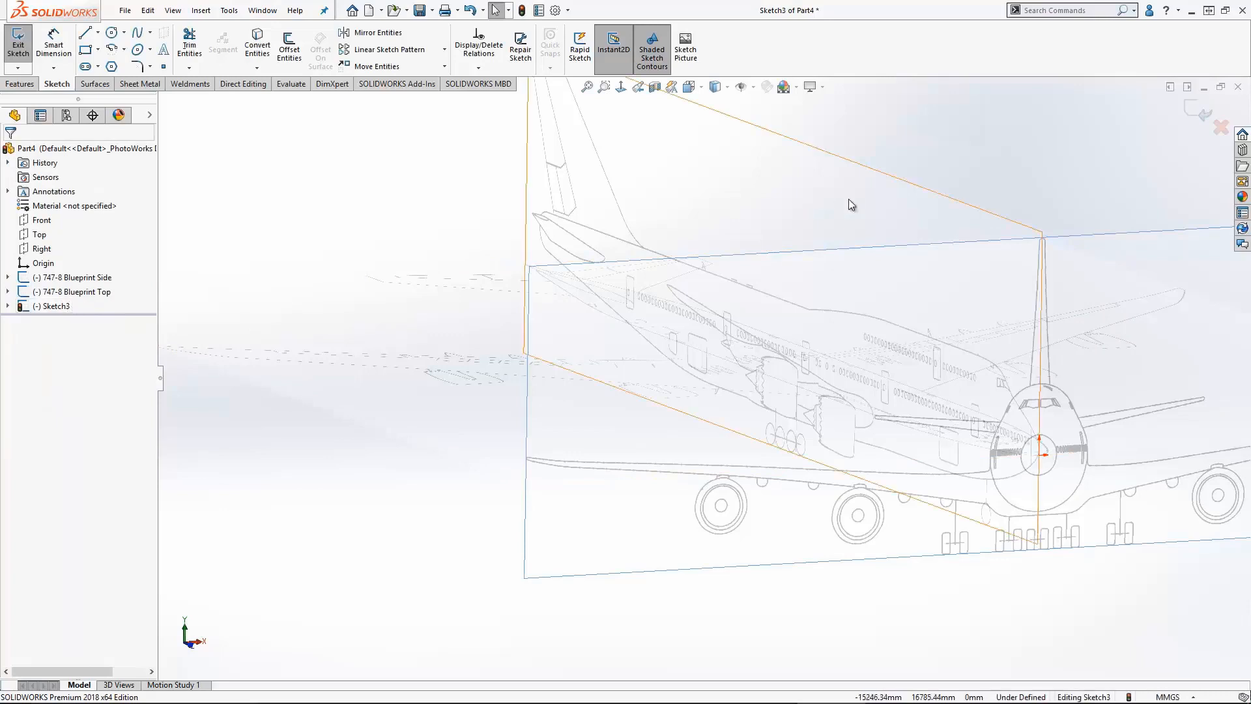
{"action": "left_click", "coordinate": [1189, 112]}
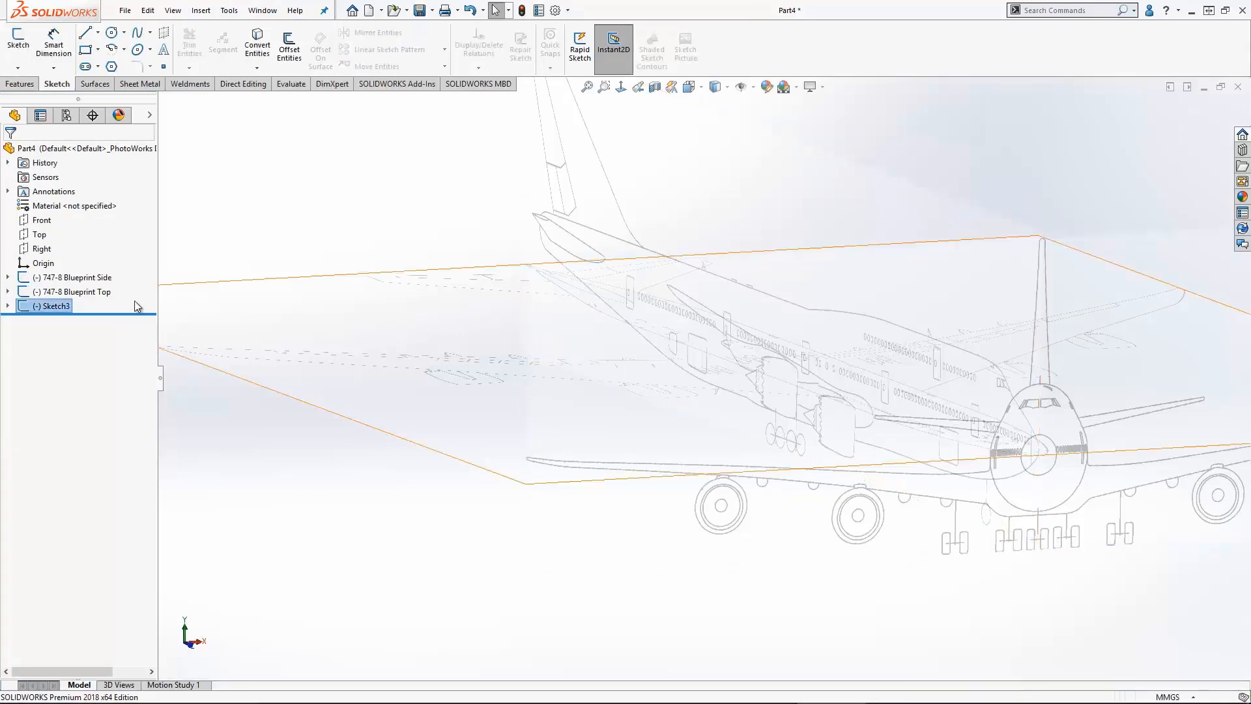
Step: Rename the front-view picture's sketch as 747-8 Blueprint Front
{"action": "left_click", "coordinate": [53, 307]}
{"action": "type", "text": "747-8"}
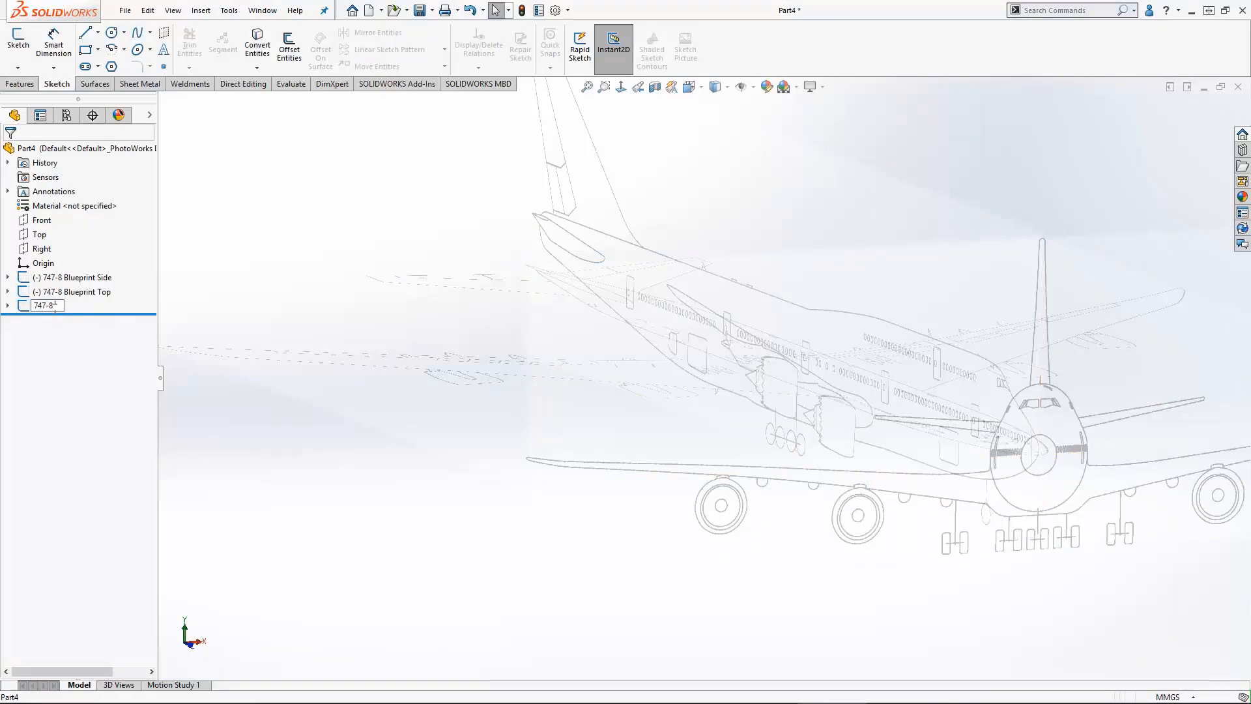
{"action": "type", "text": " Blueprint Front"}
{"action": "key", "text": "Return"}
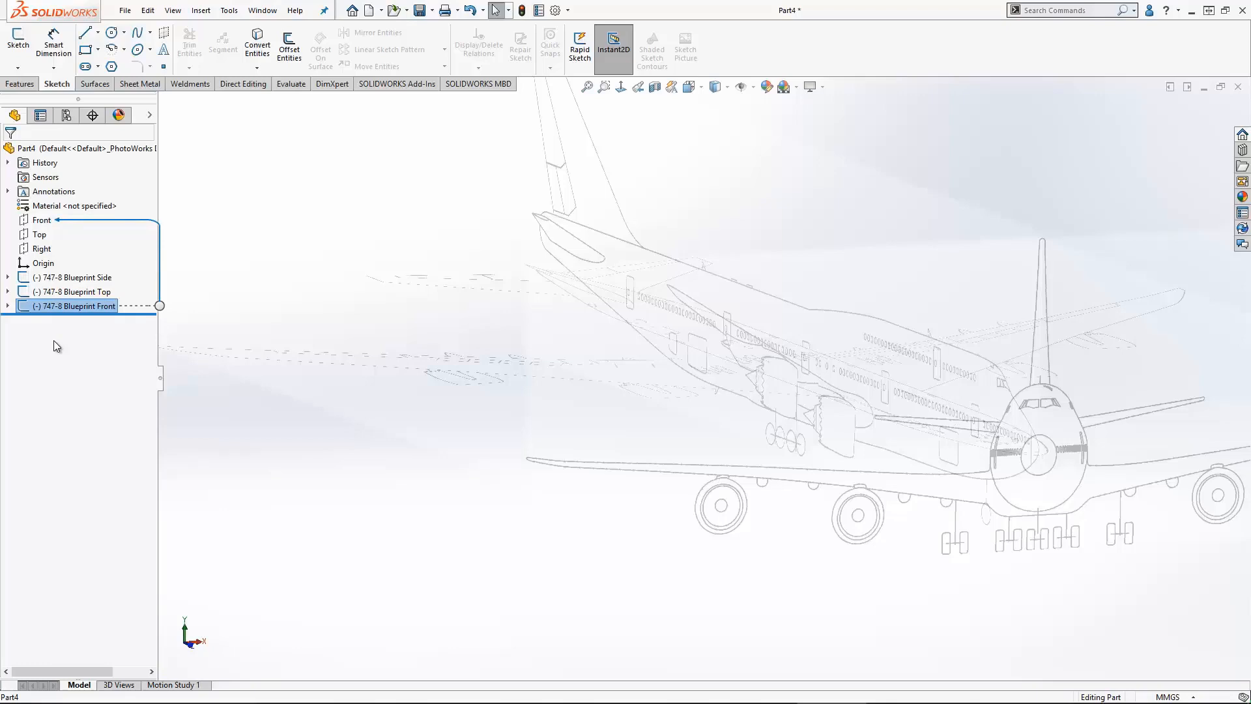
Step: View the 747-8 Blueprint Side sketch face-on and open its side-view picture for editing
{"action": "left_click", "coordinate": [66, 280]}
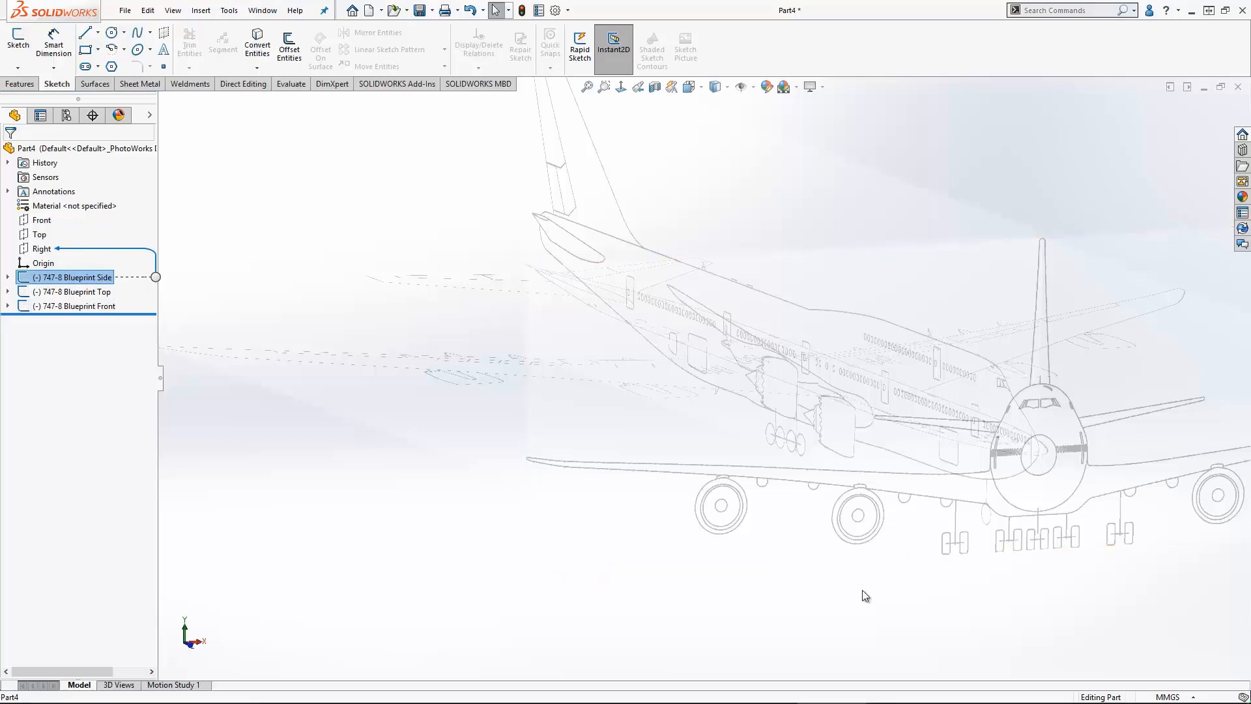
{"action": "middle_click_drag", "start_coordinate": [863, 595], "coordinate": [695, 548], "text": "ctrl"}
{"action": "middle_click_drag", "start_coordinate": [838, 589], "coordinate": [719, 521]}
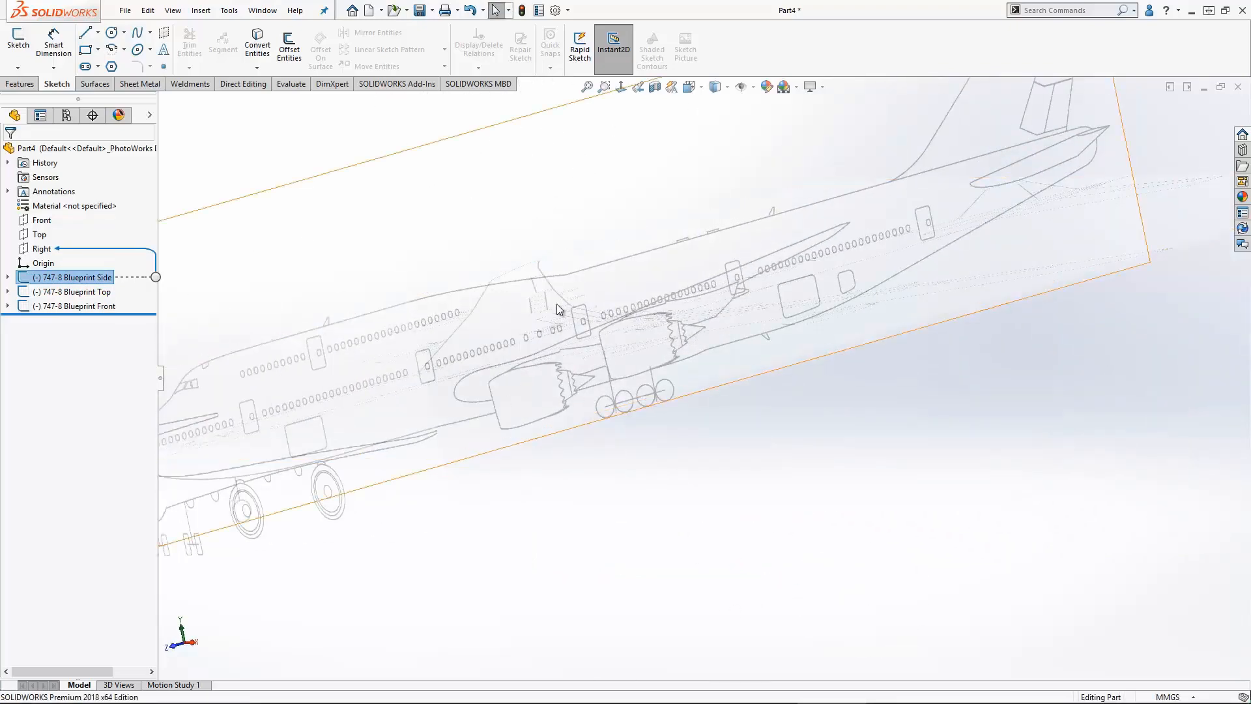
{"action": "left_click", "coordinate": [620, 92]}
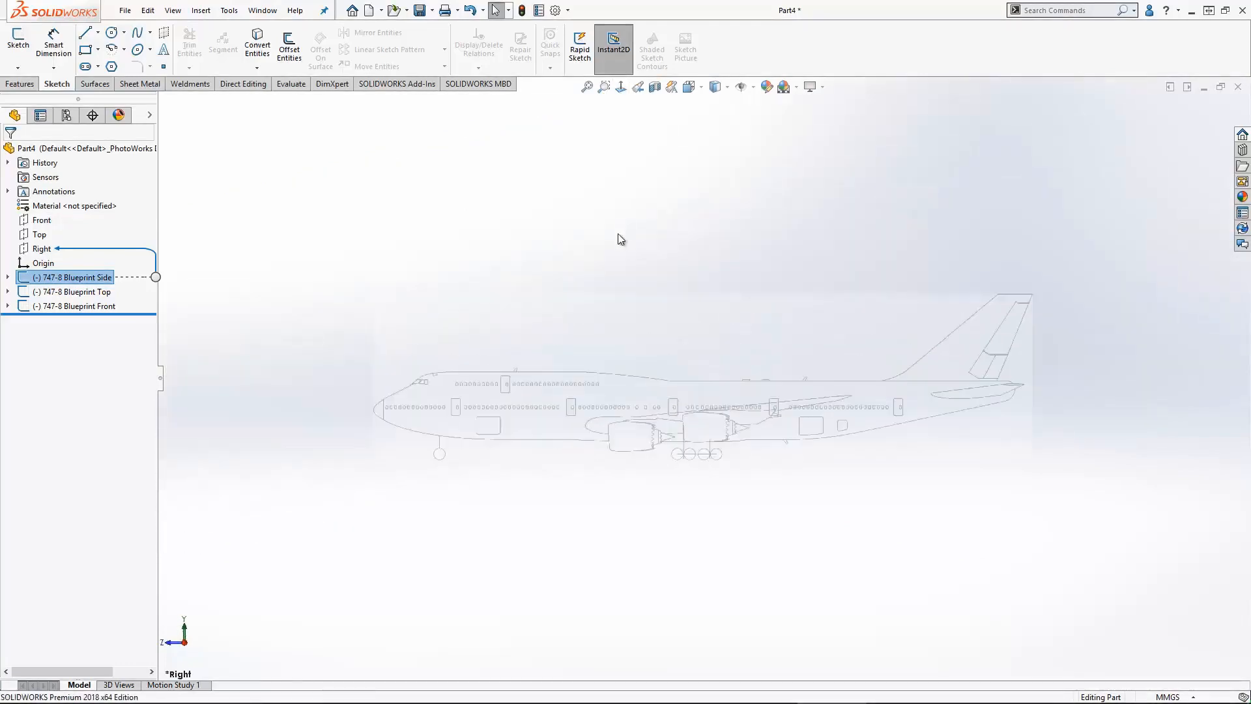
{"action": "left_click", "coordinate": [39, 282]}
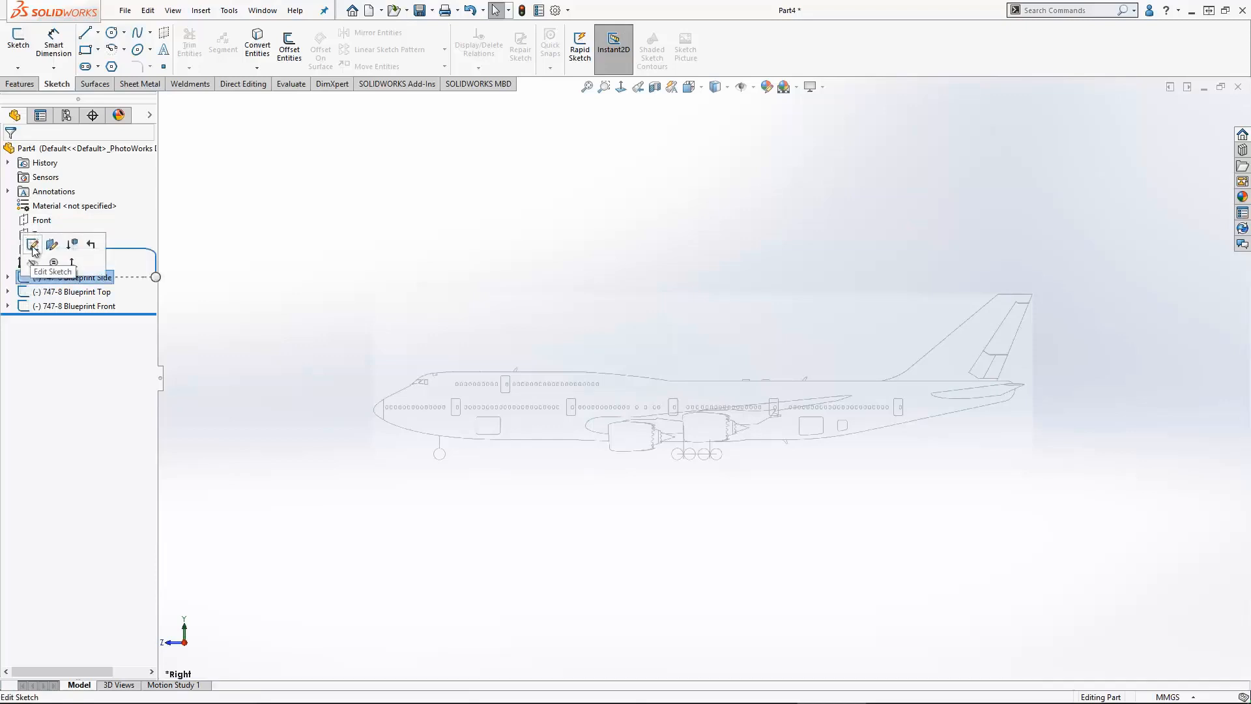
{"action": "left_click", "coordinate": [34, 249]}
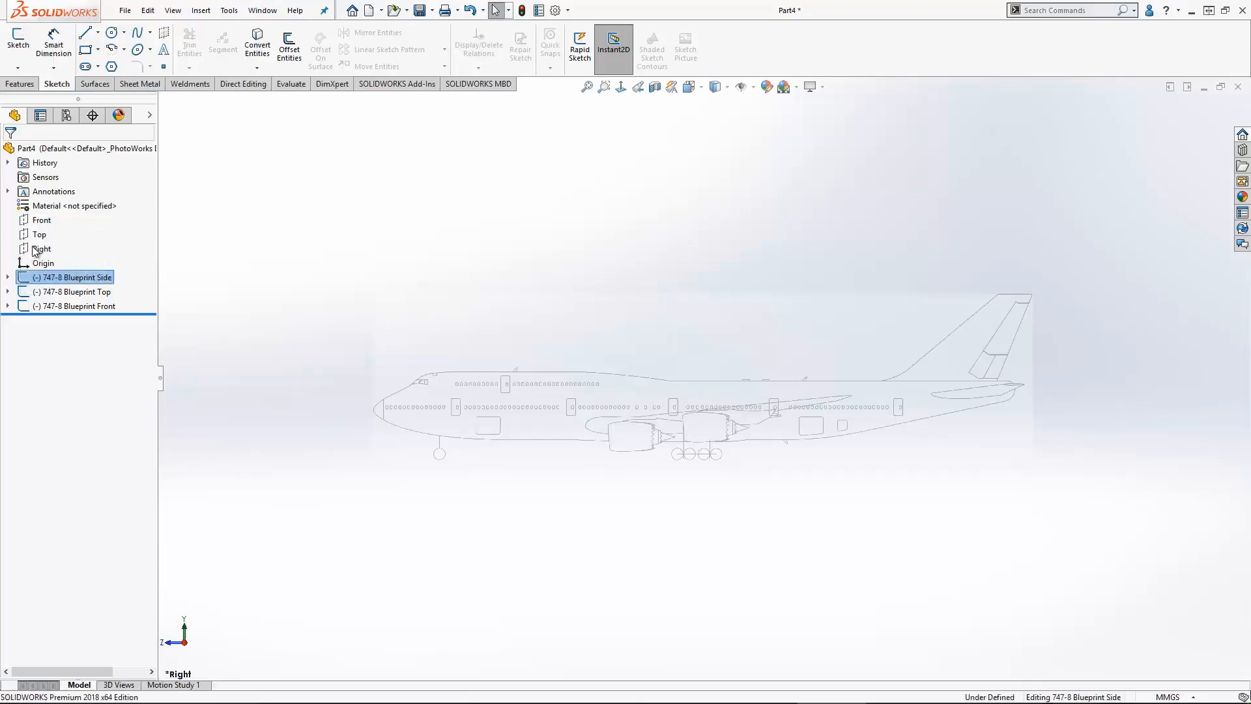
{"action": "left_click", "coordinate": [495, 376]}
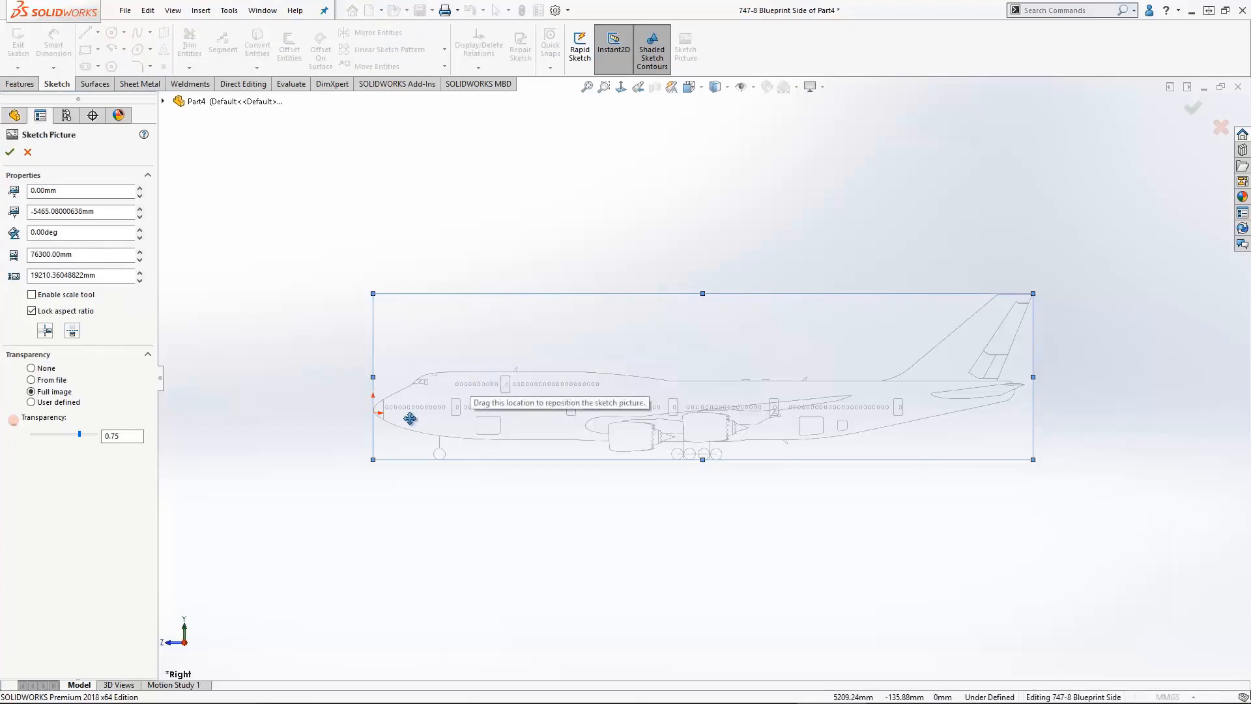
Step: Set the side-view picture's Y position to -5800 mm, accept it, and exit the sketch
{"action": "scroll", "coordinate": [398, 425], "scroll_direction": "down", "scroll_amount": 3}
{"action": "scroll", "coordinate": [443, 414], "scroll_direction": "down", "scroll_amount": 3}
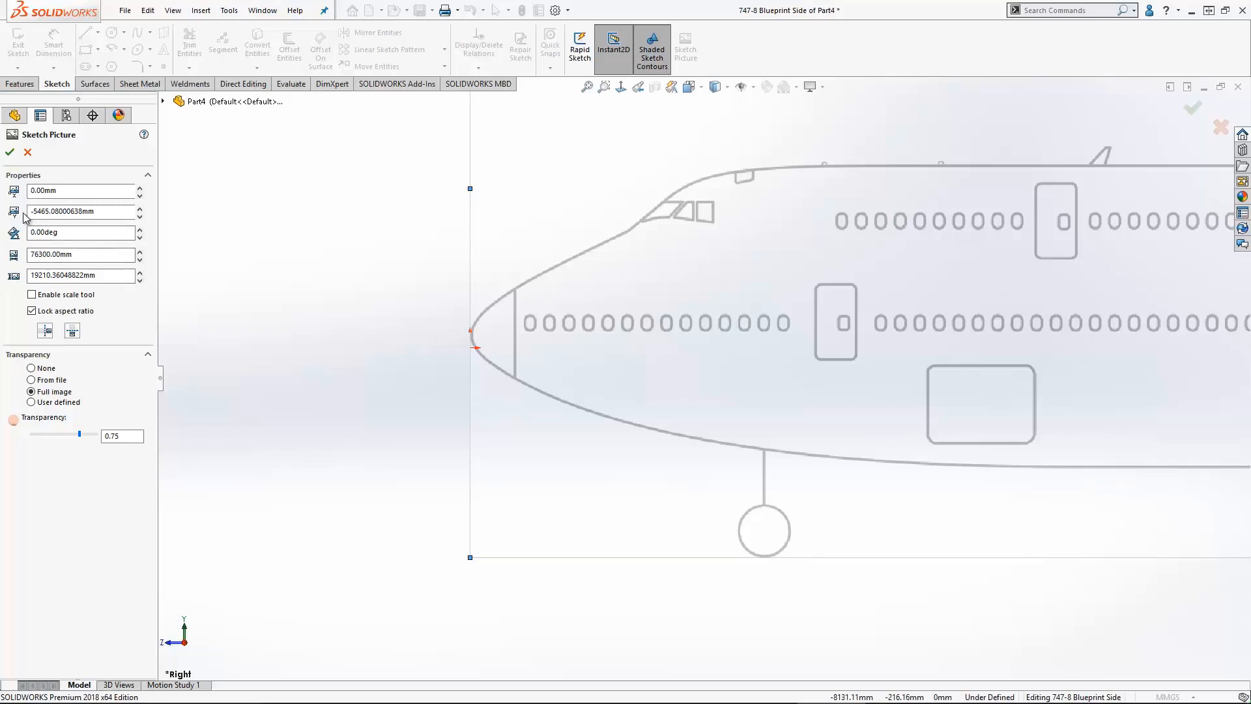
{"action": "left_click_drag", "start_coordinate": [99, 215], "coordinate": [18, 216]}
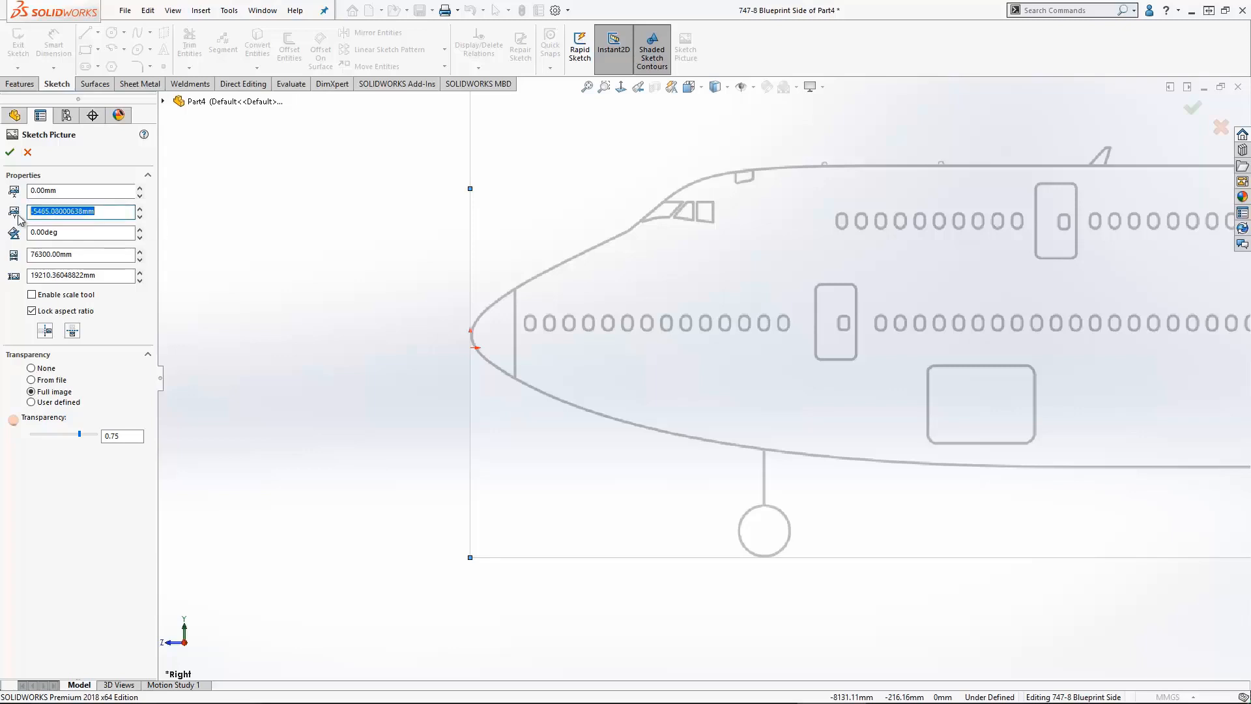
{"action": "type", "text": "-5800"}
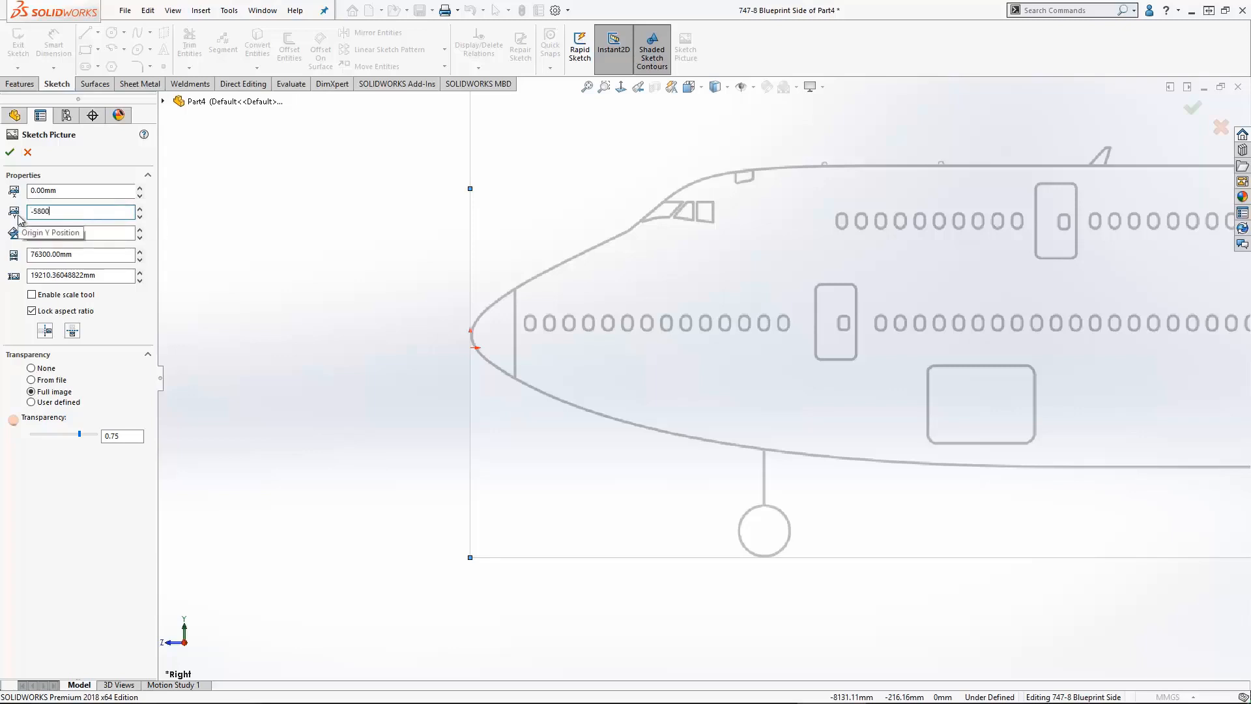
{"action": "key", "text": "Return"}
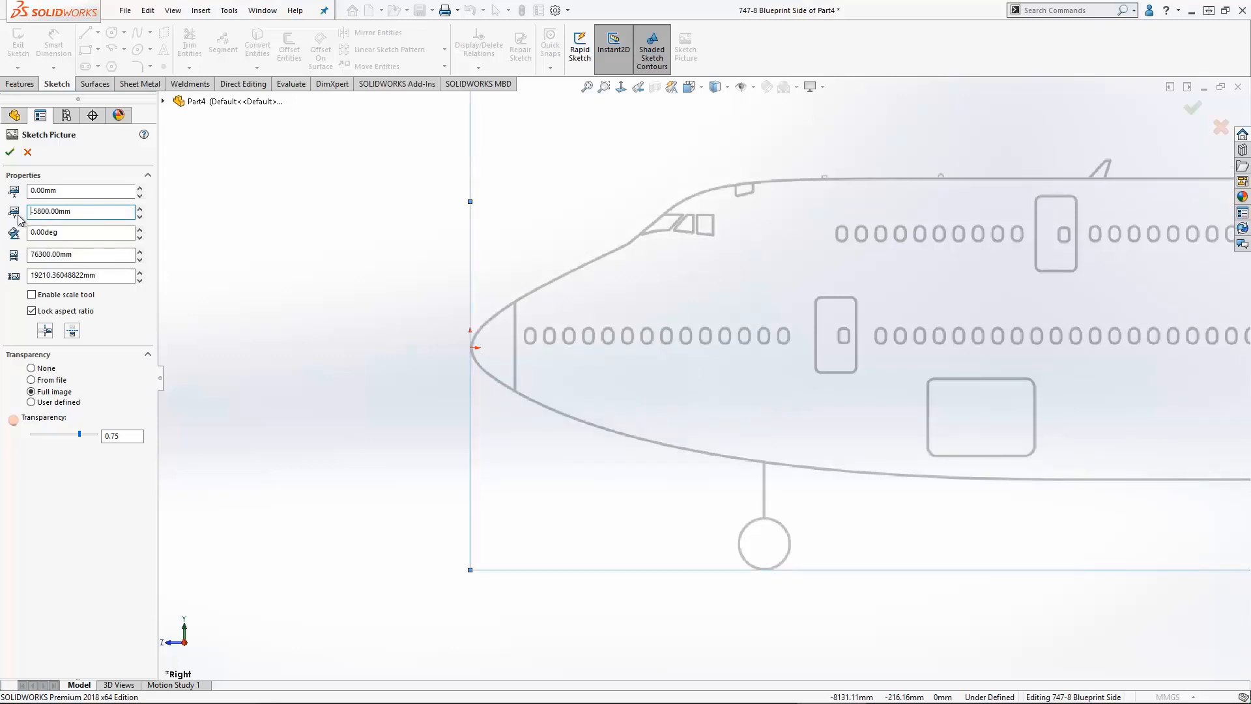
{"action": "left_click", "coordinate": [9, 152]}
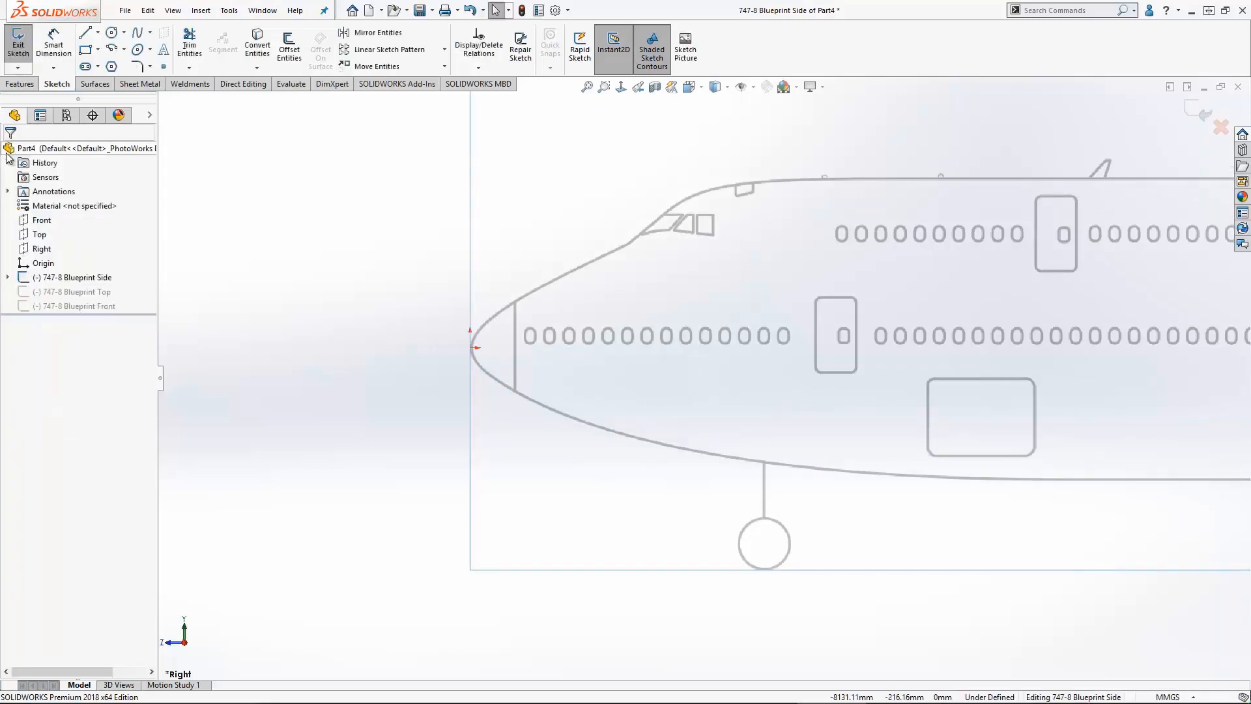
{"action": "left_click", "coordinate": [1201, 114]}
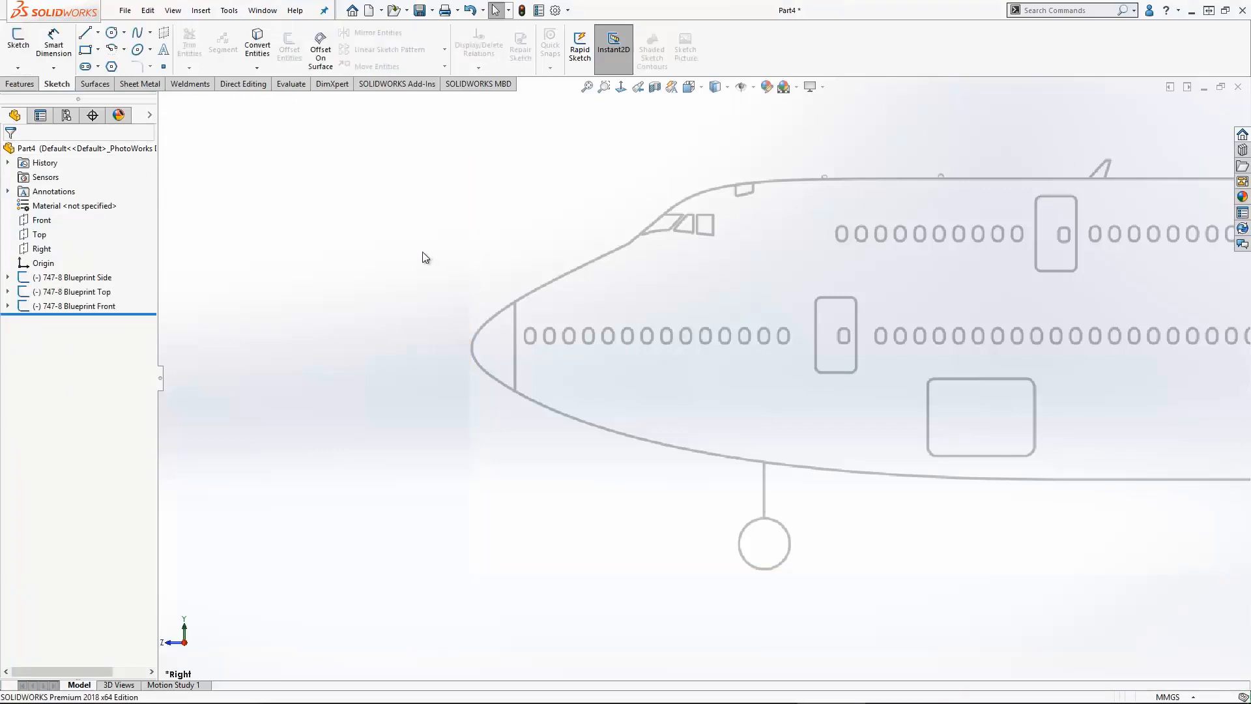
Step: Switch to the isometric view and group the side, top and front blueprint sketches in a new folder named Blueprints
{"action": "key", "text": "space"}
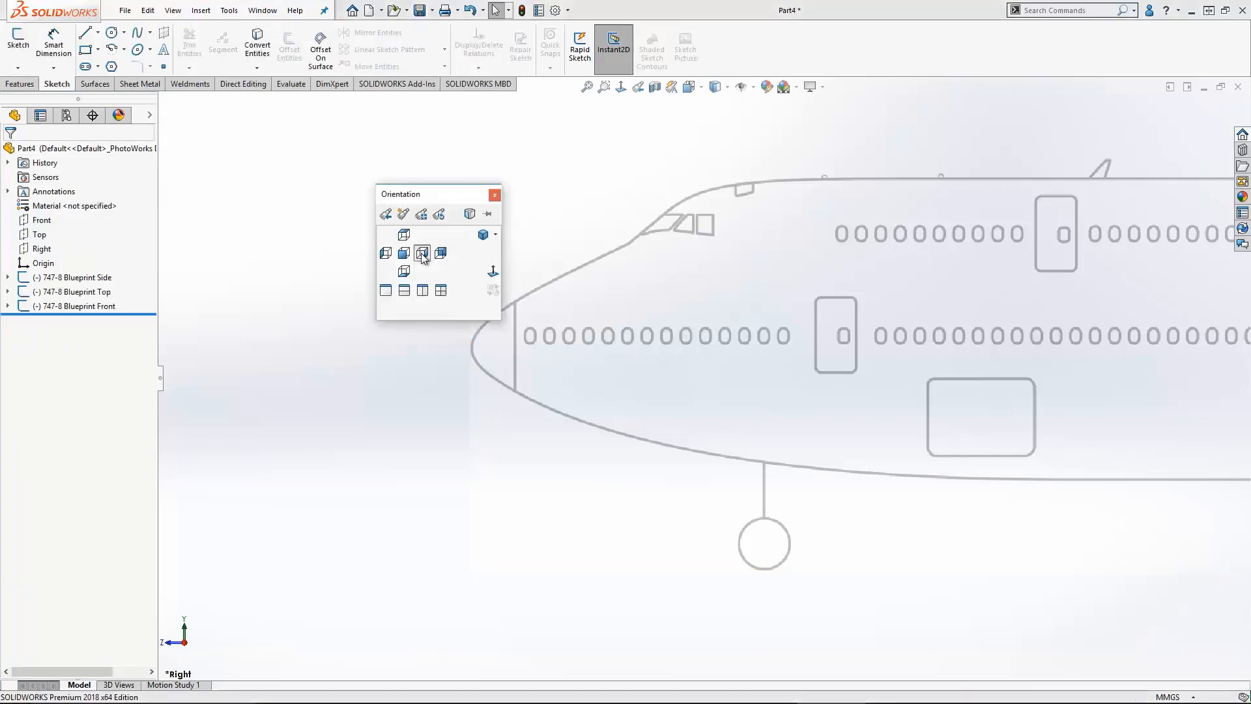
{"action": "left_click", "coordinate": [482, 235]}
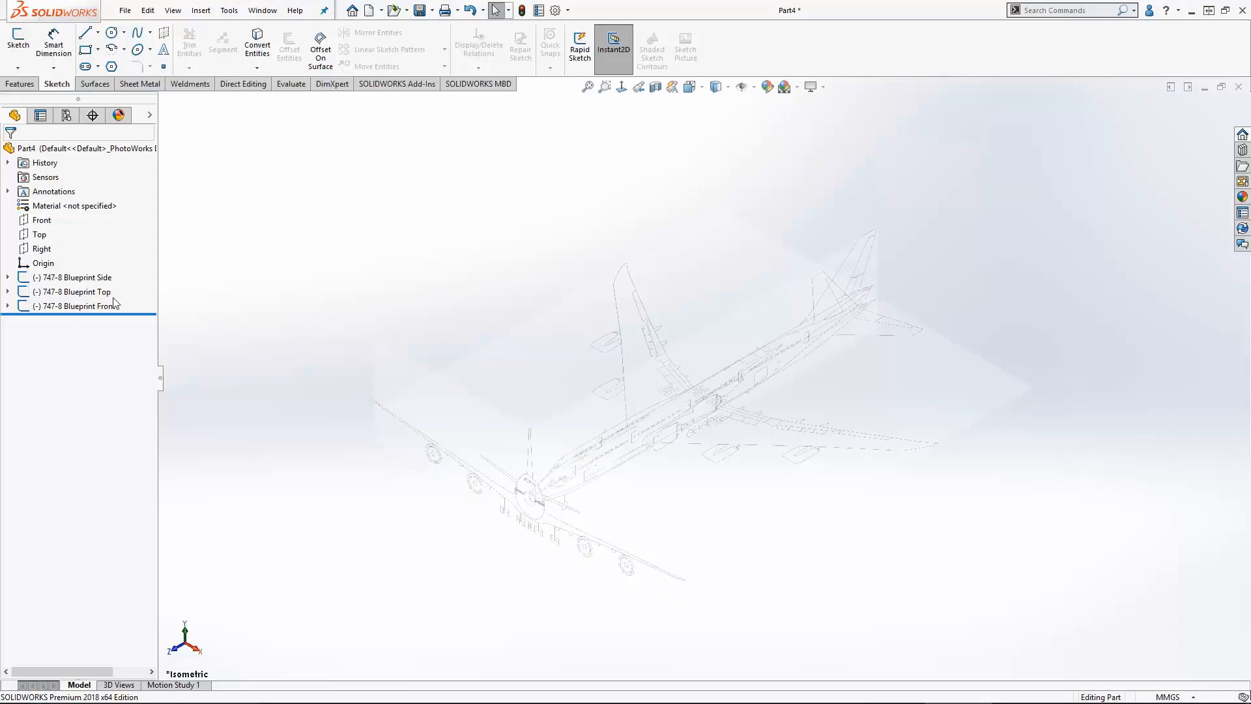
{"action": "left_click", "coordinate": [60, 285]}
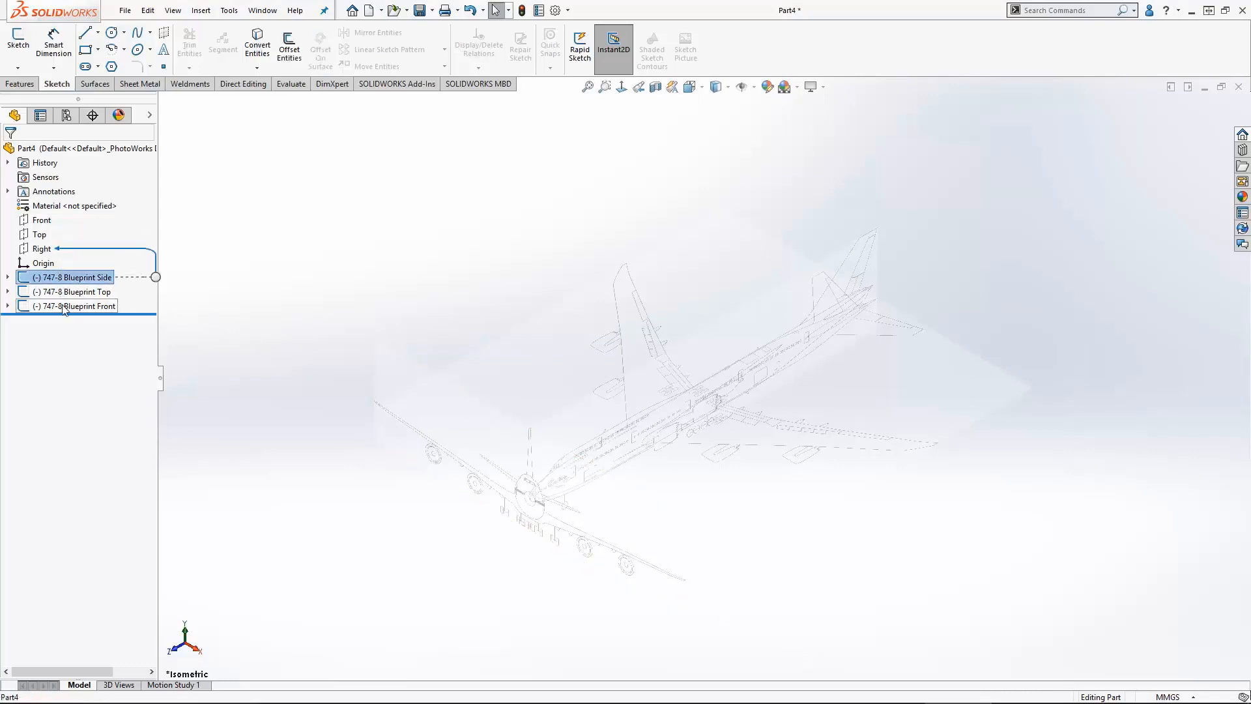
{"action": "left_click", "coordinate": [65, 307], "text": "shift"}
{"action": "right_click", "coordinate": [63, 306]}
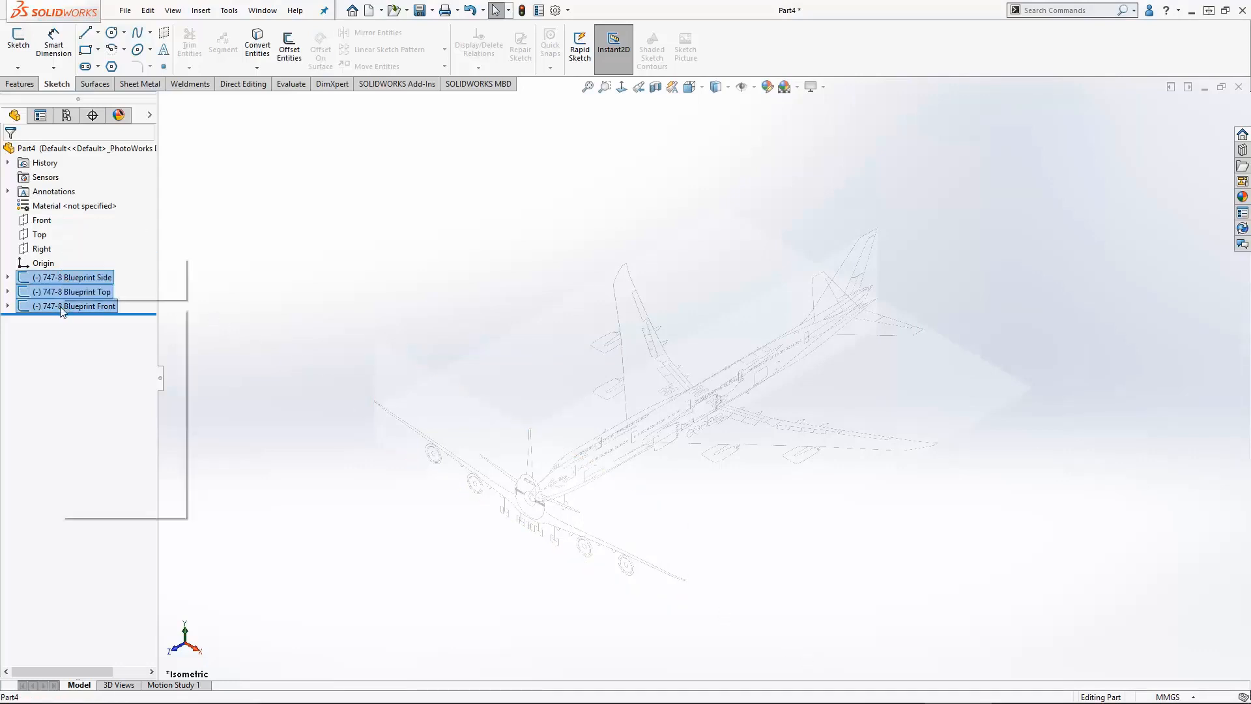
{"action": "left_click", "coordinate": [81, 410]}
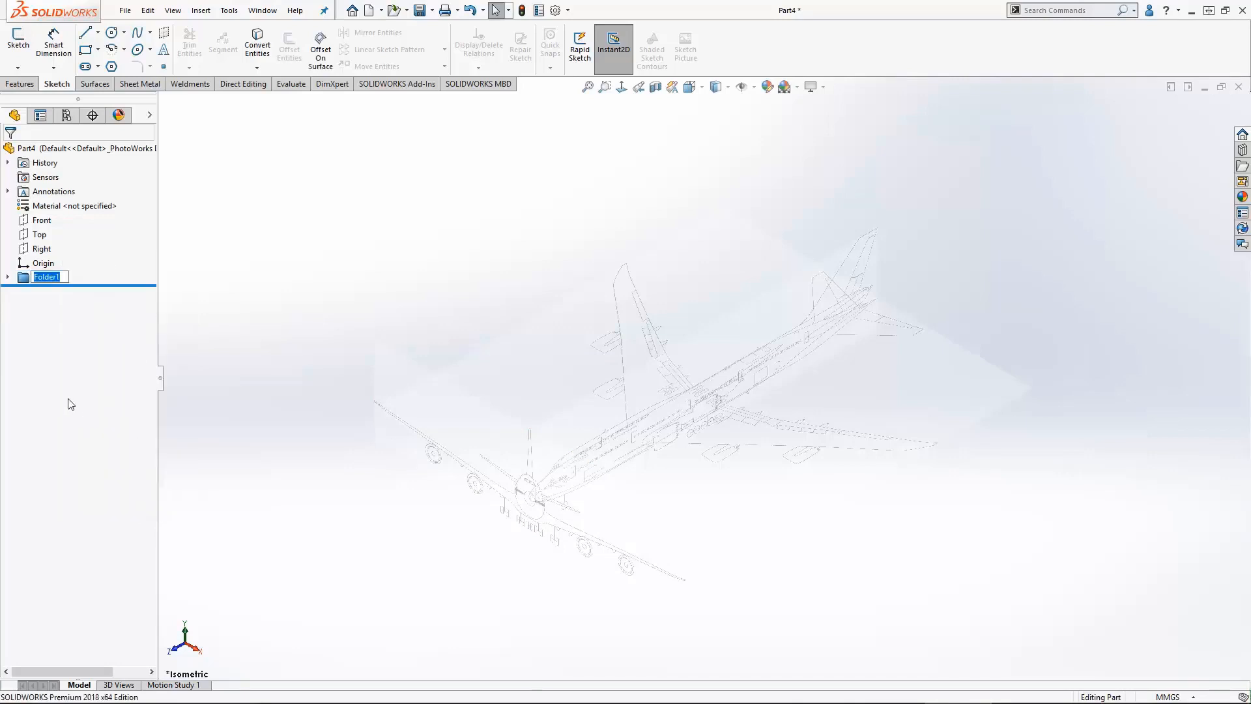
{"action": "type", "text": "Blueprints"}
{"action": "key", "text": "Return"}
Step: Enable the Freeze bar in the general system options and freeze the Blueprints folder with it
{"action": "left_click", "coordinate": [555, 10]}
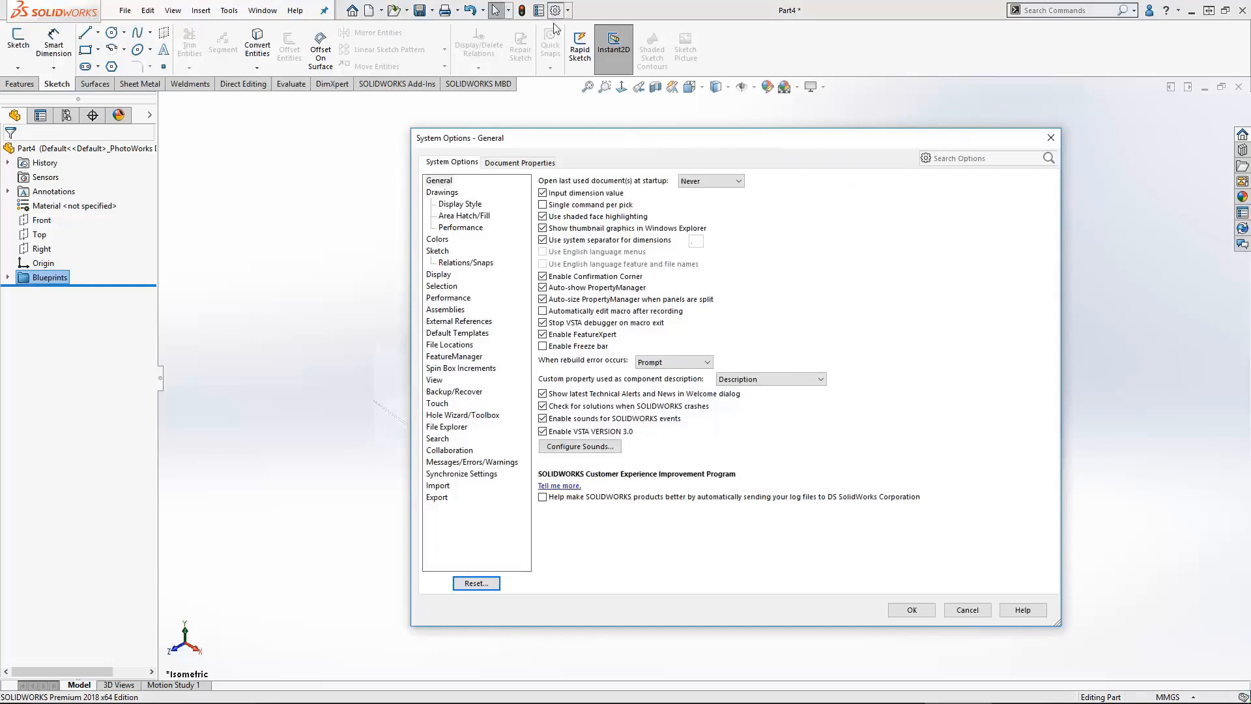
{"action": "left_click", "coordinate": [436, 183]}
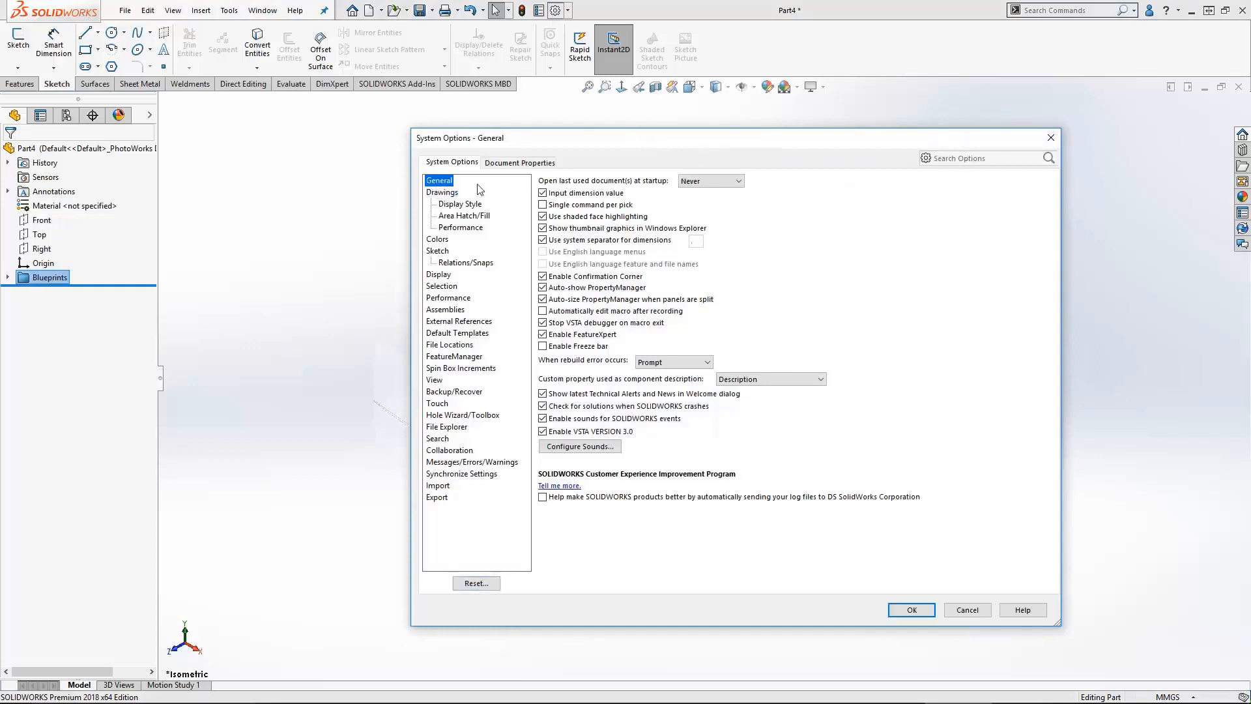
{"action": "left_click", "coordinate": [542, 346]}
{"action": "left_click", "coordinate": [901, 609]}
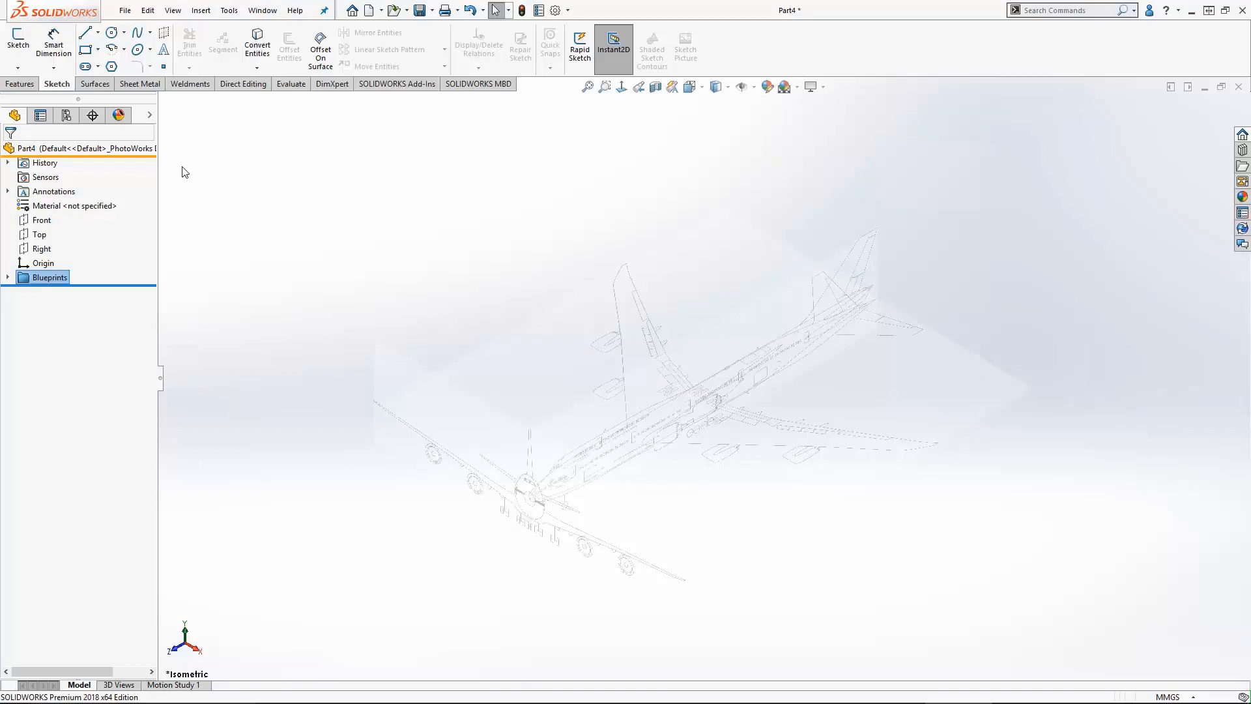
{"action": "left_click_drag", "start_coordinate": [149, 157], "coordinate": [128, 307]}
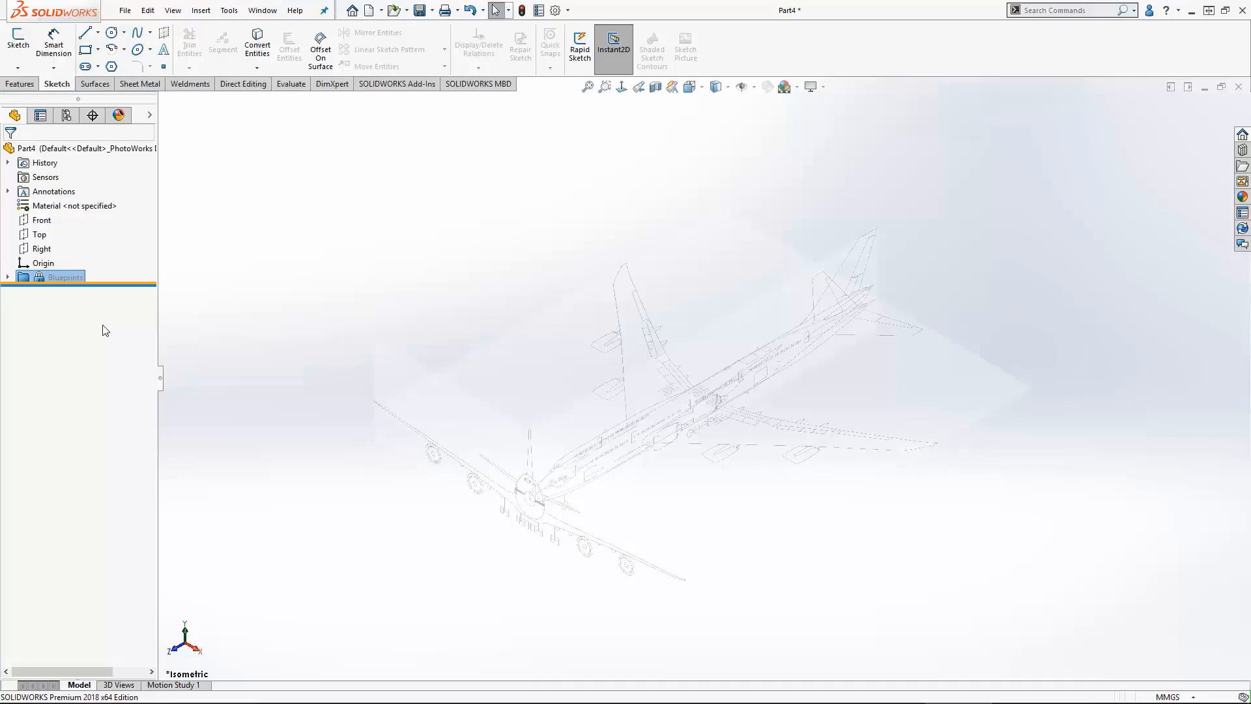
Step: Save the part under the new file name Boeing 747-8
{"action": "left_click", "coordinate": [432, 10]}
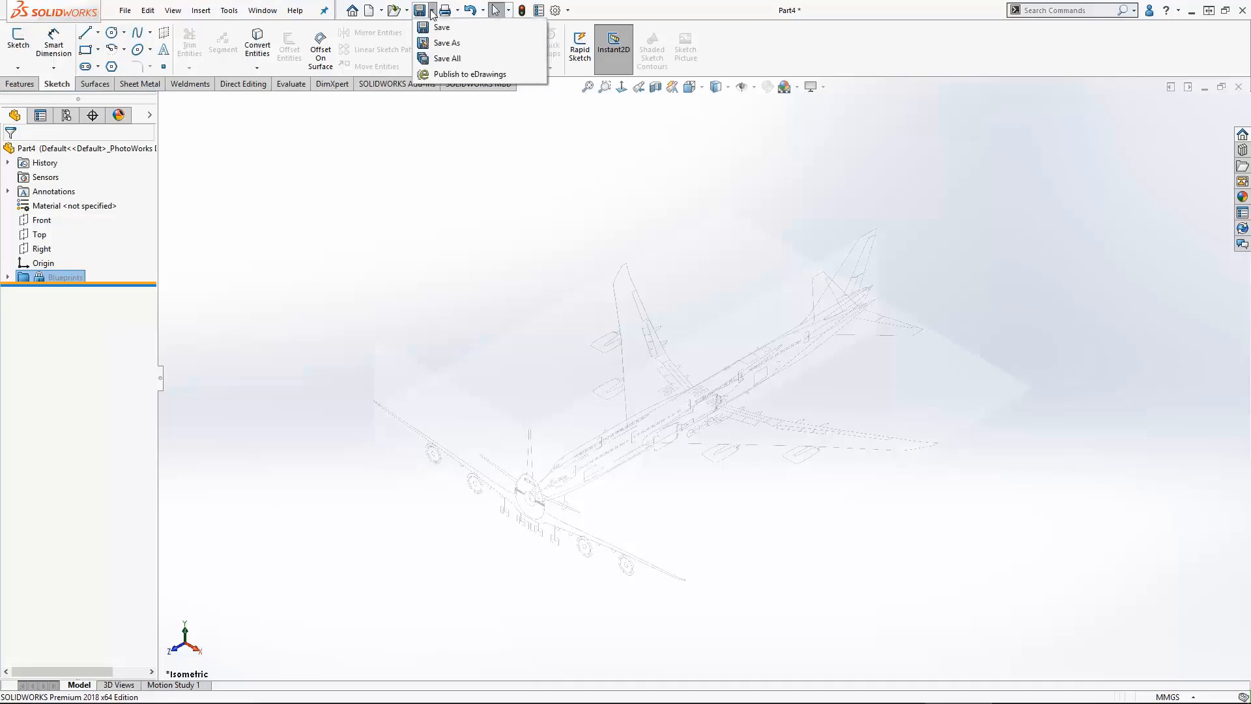
{"action": "left_click", "coordinate": [445, 43]}
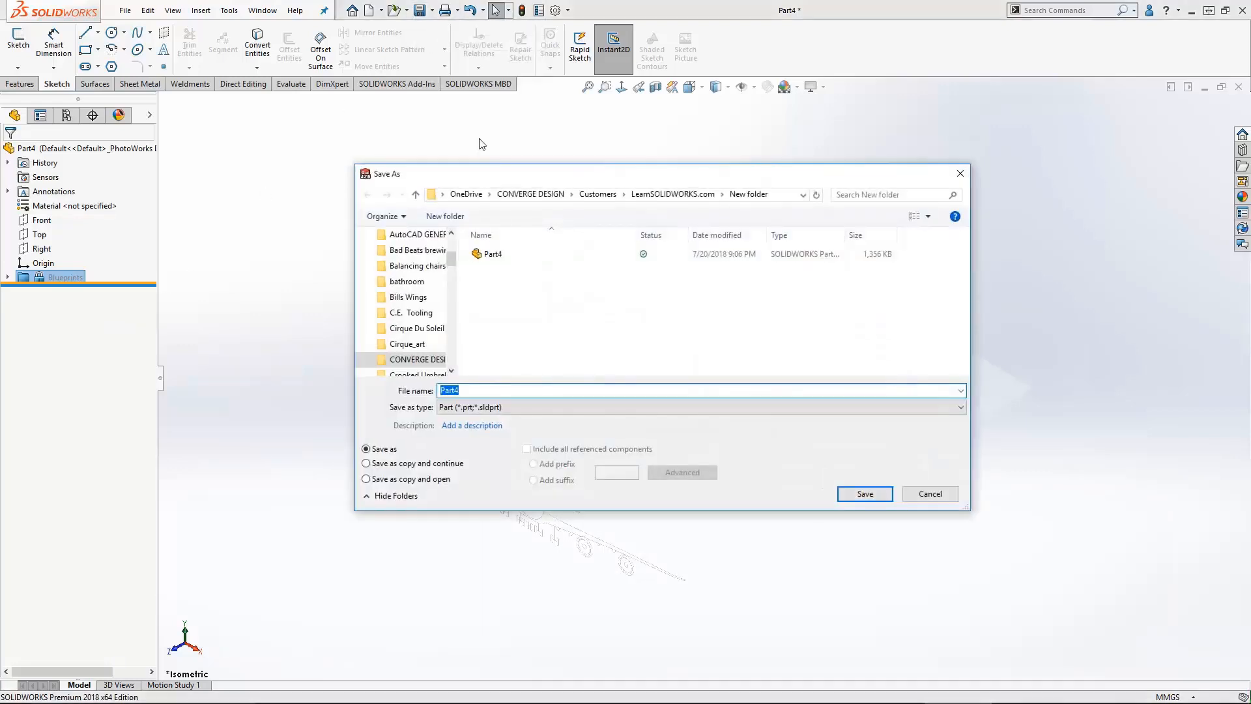
{"action": "type", "text": "Boeing 747-8"}
{"action": "key", "text": "Return"}
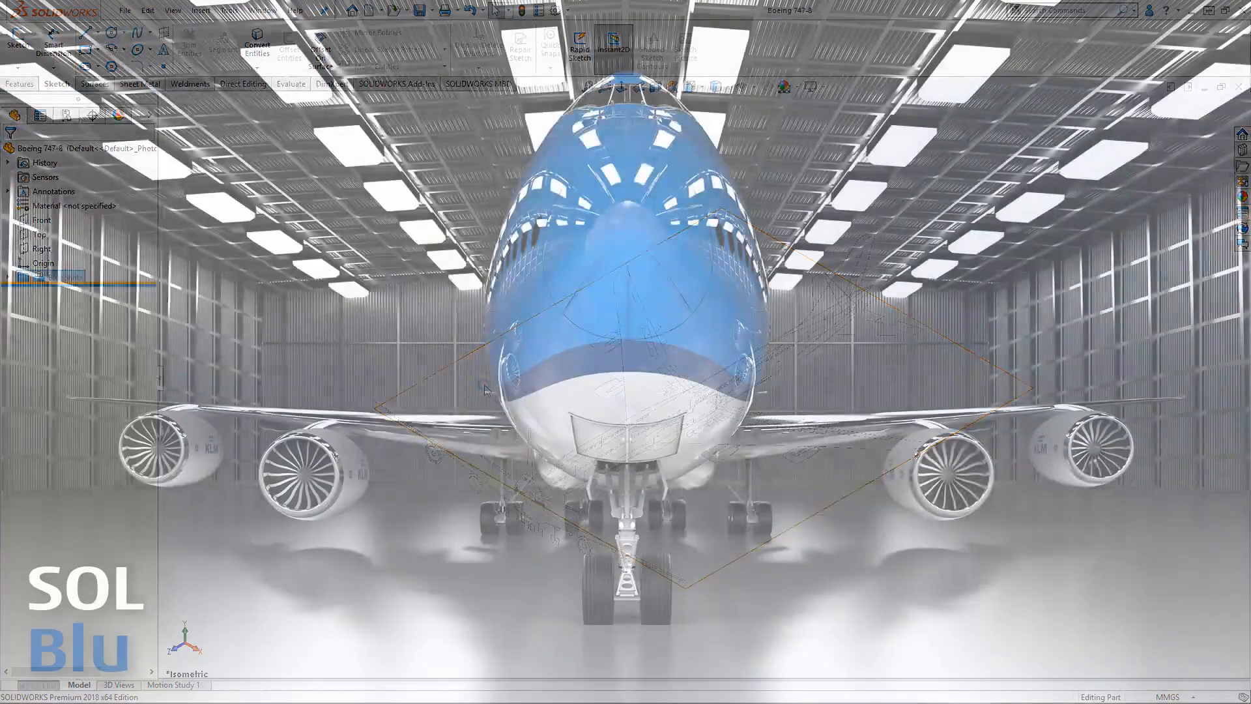